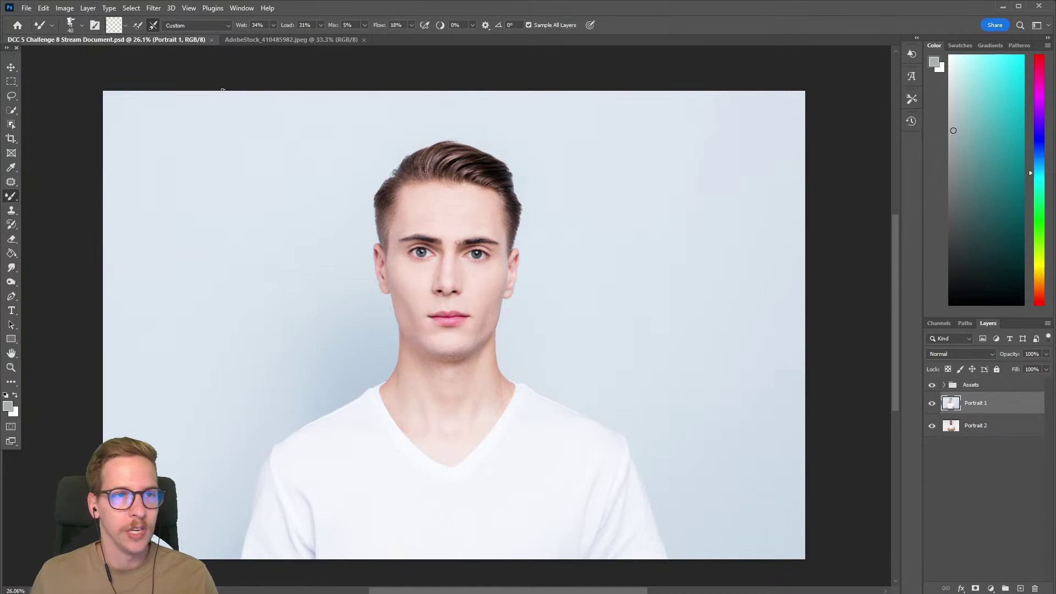
Hide the Assets group, keeping the Portrait 1 layer selected
right_click(993, 405)
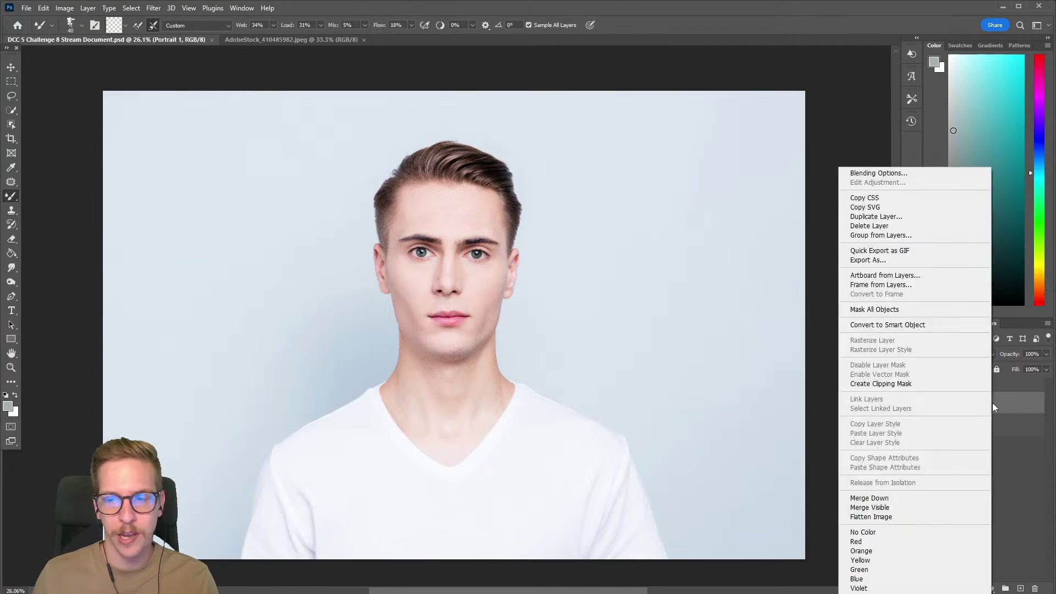
click(1010, 404)
click(933, 404)
click(932, 400)
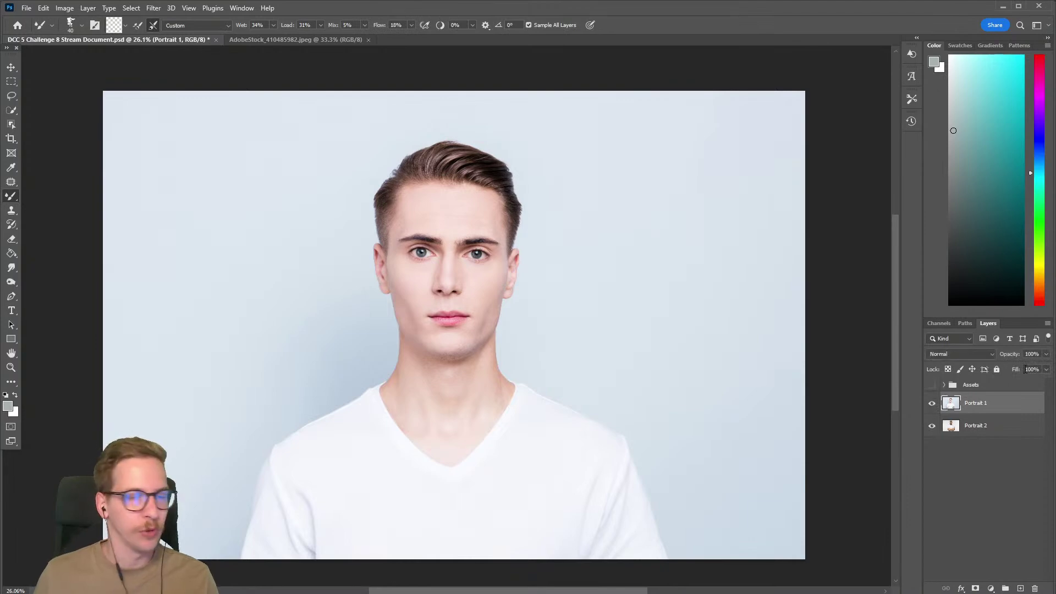
Toggle the Portrait 1 layer's visibility to compare it with the Portrait 2 image beneath
click(933, 405)
click(932, 405)
click(932, 405)
click(932, 405)
click(933, 405)
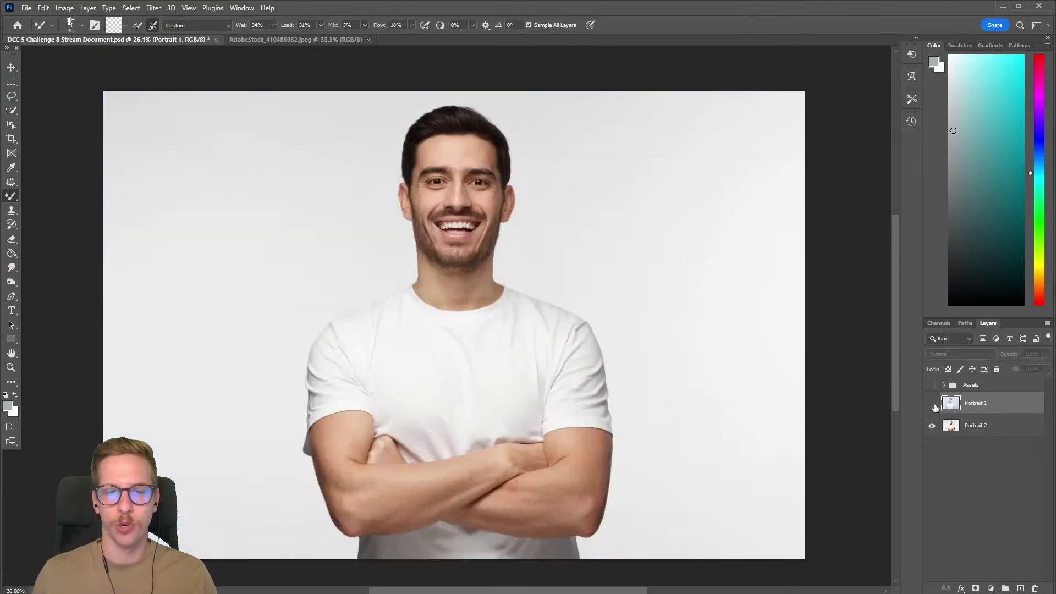
click(933, 405)
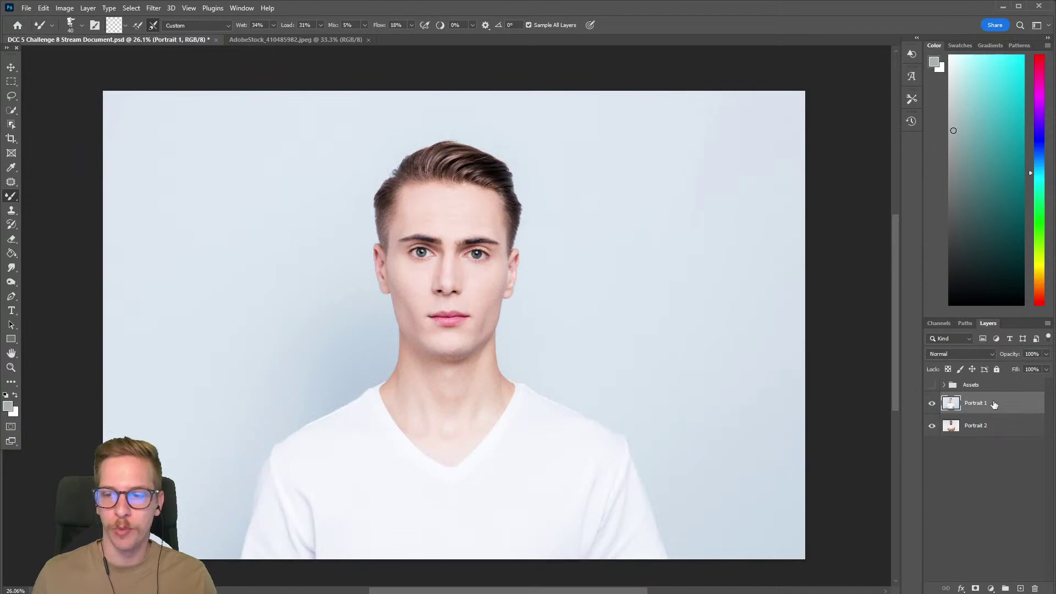
Convert the Portrait 1 layer to a smart object and open it in the Liquify filter
right_click(993, 405)
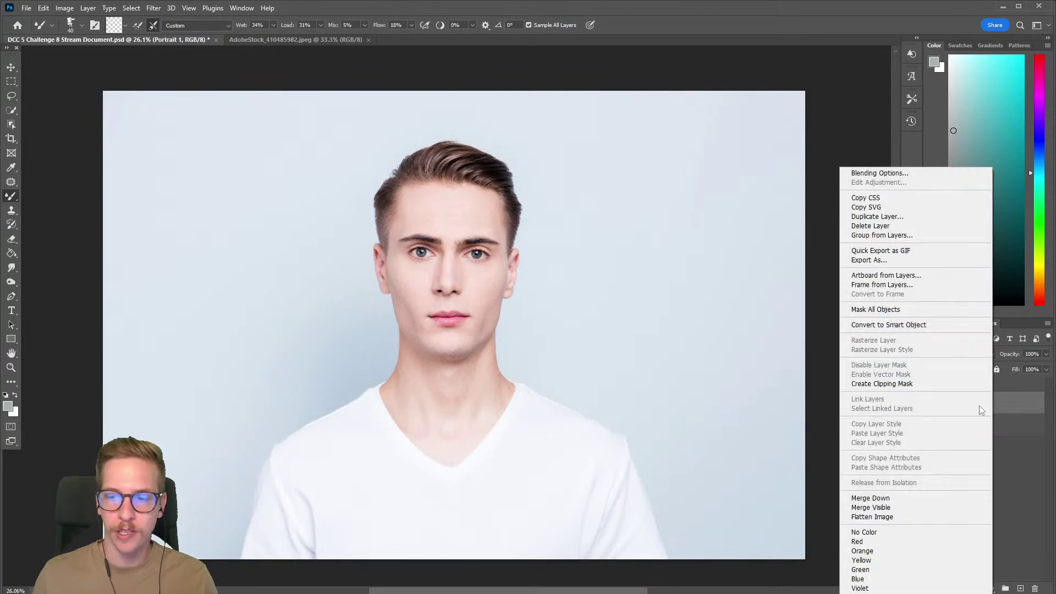
click(920, 325)
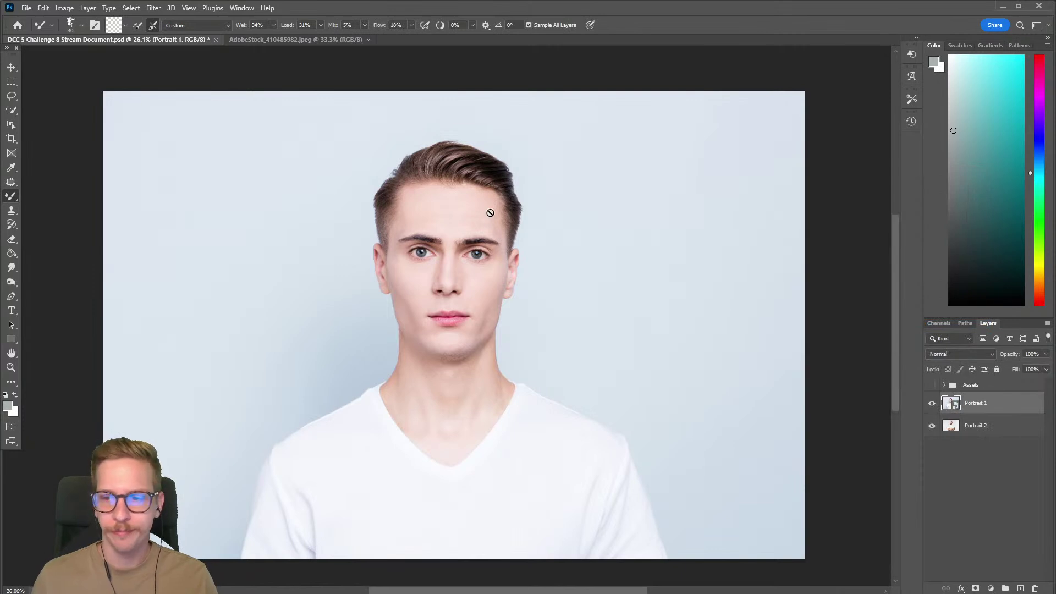
click(148, 9)
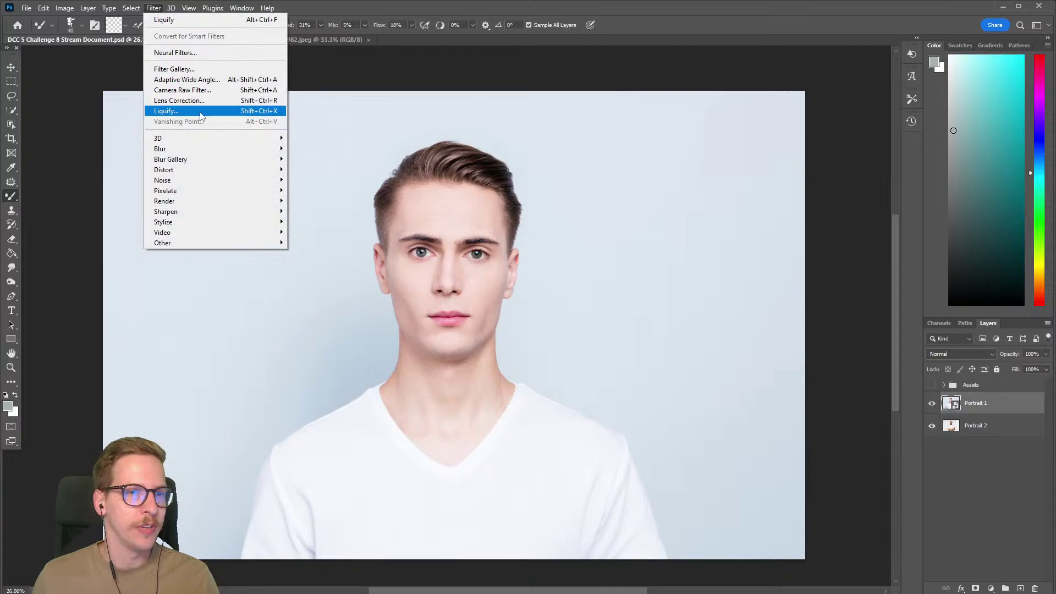
click(173, 112)
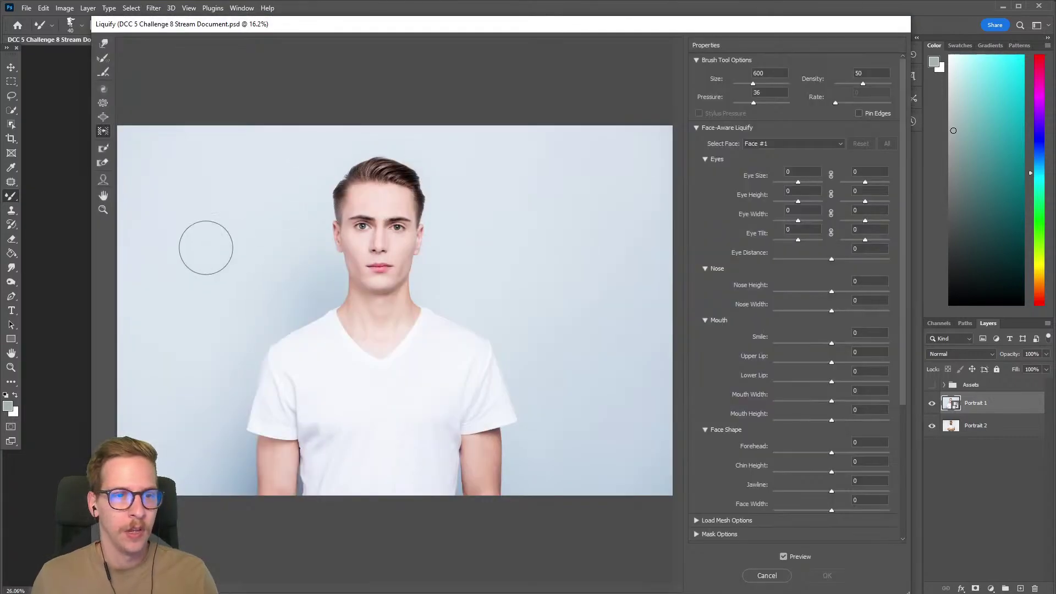
Reshape the face outline with the Face tool, setting Jawline to -100, Chin Height to 100 and Forehead to 100
click(103, 211)
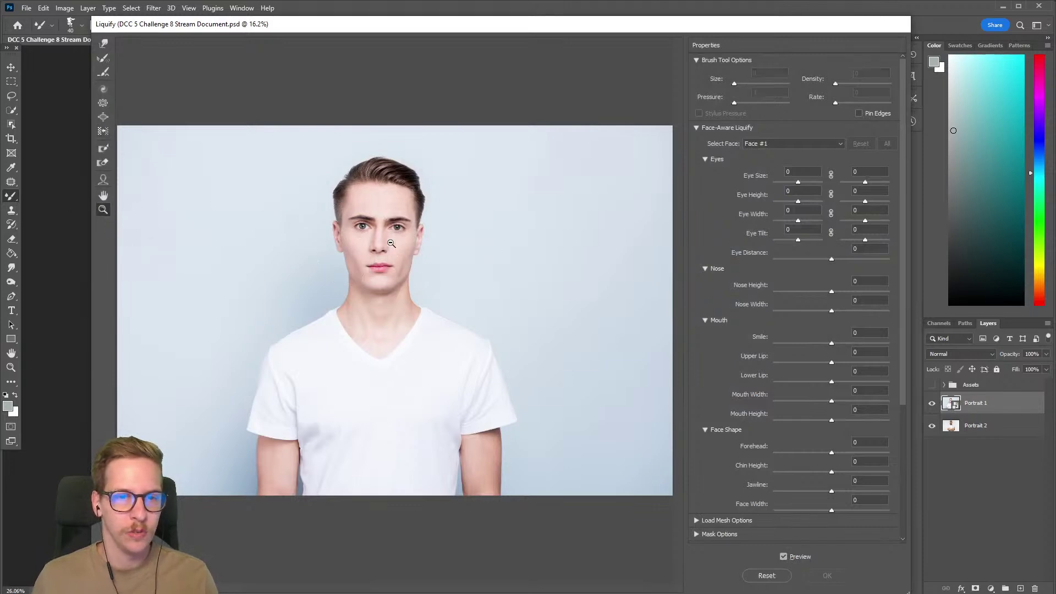
click(389, 248)
click(386, 252)
key(alt)
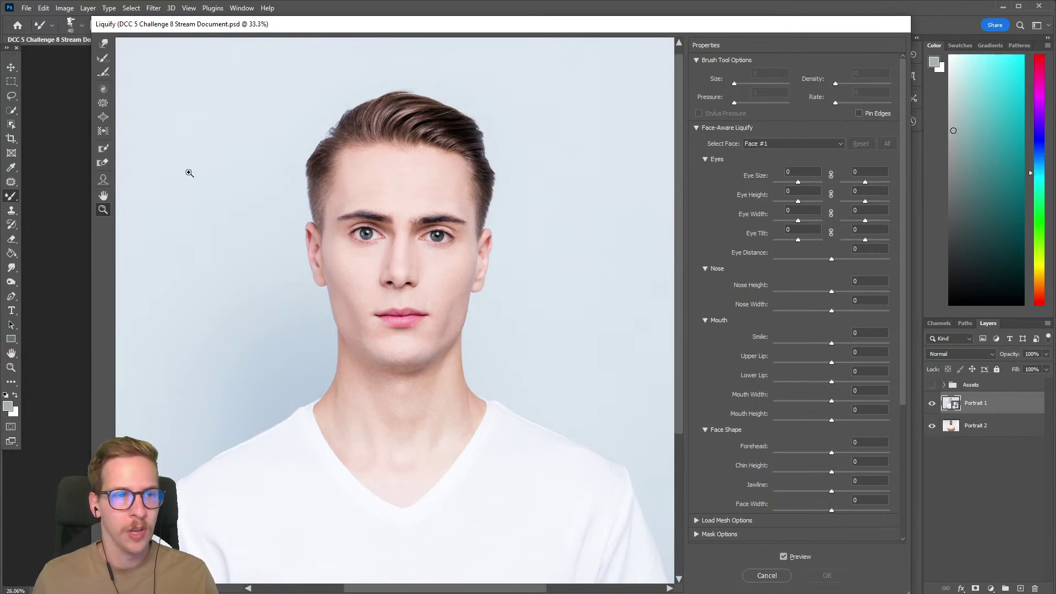
click(406, 286)
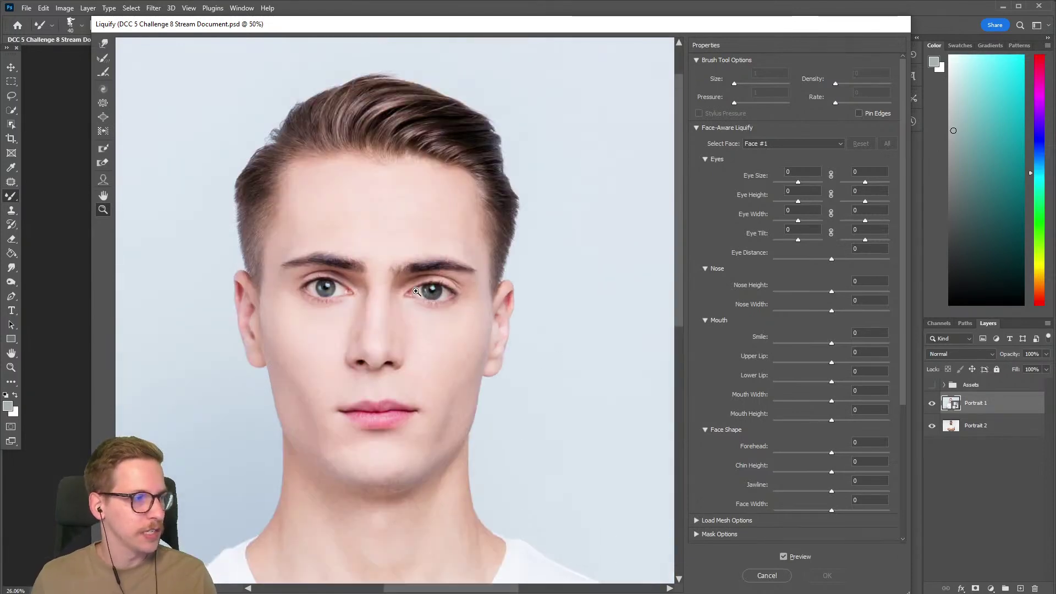
drag(278, 247, 303, 246)
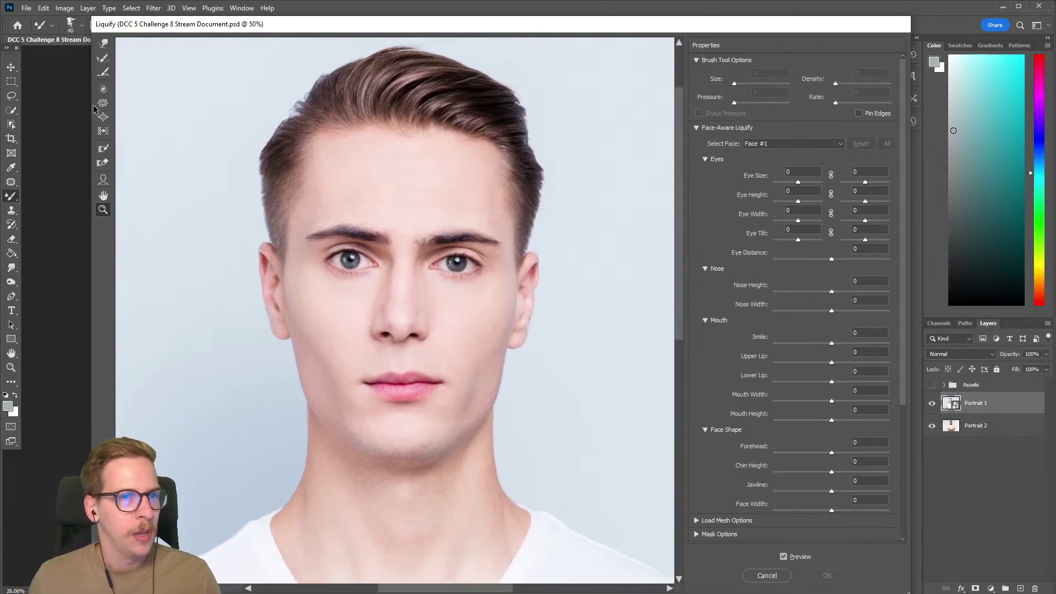
click(107, 181)
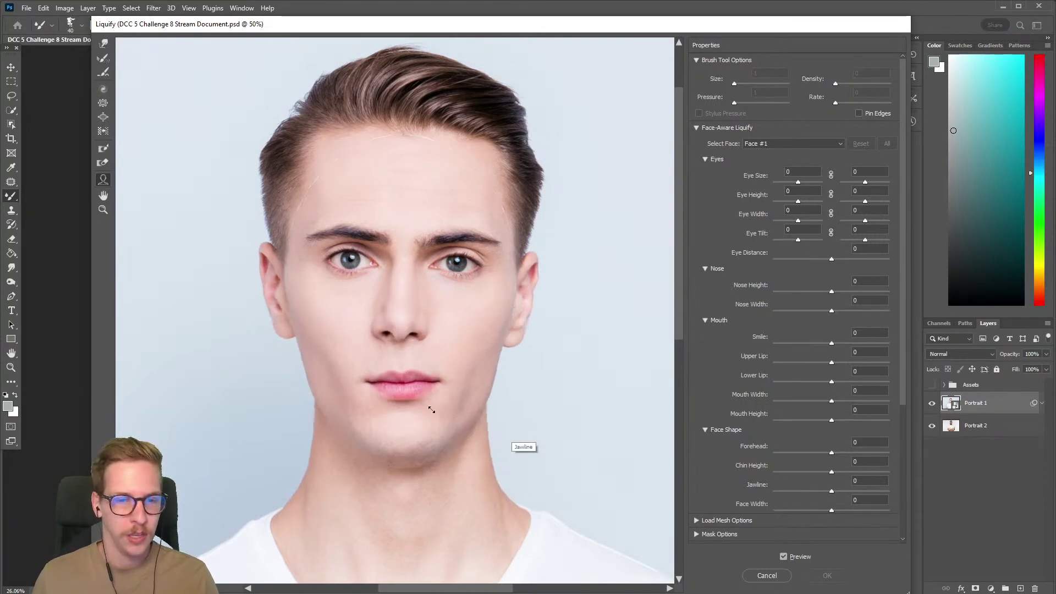
drag(654, 475, 382, 425)
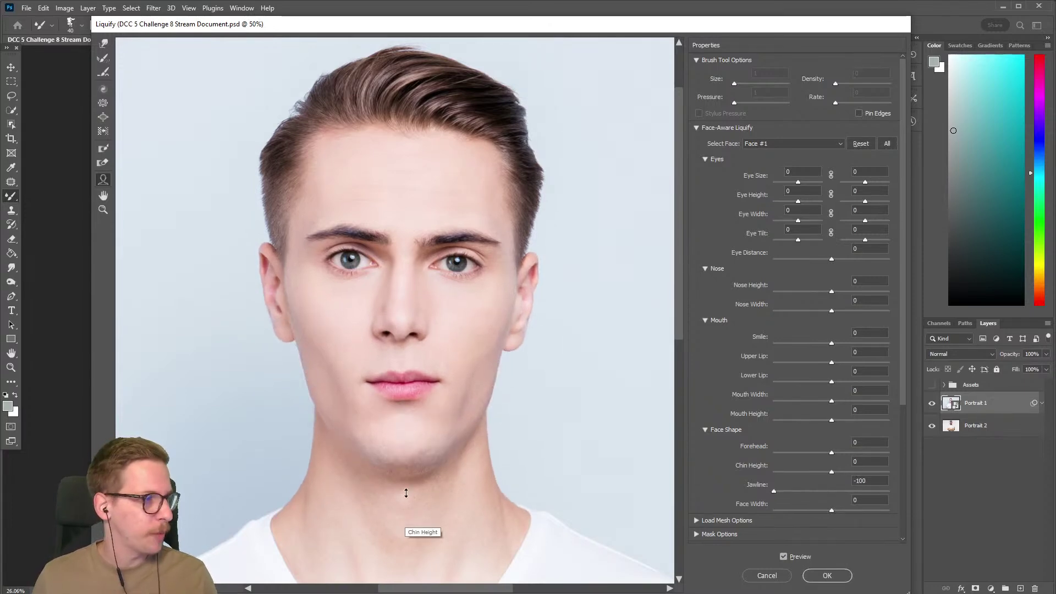
drag(406, 523, 410, 567)
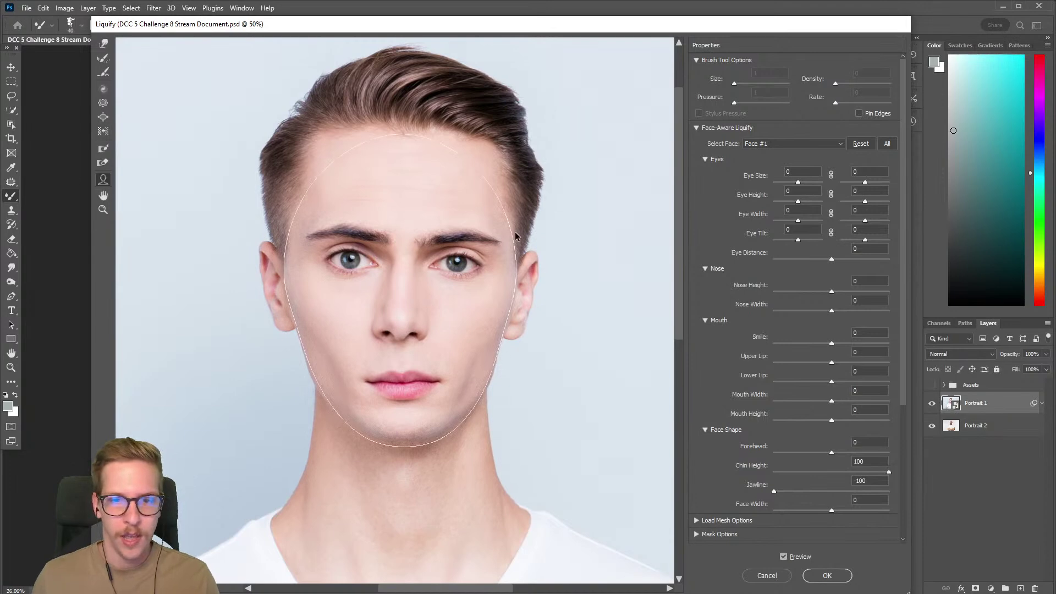
drag(402, 133, 402, 66)
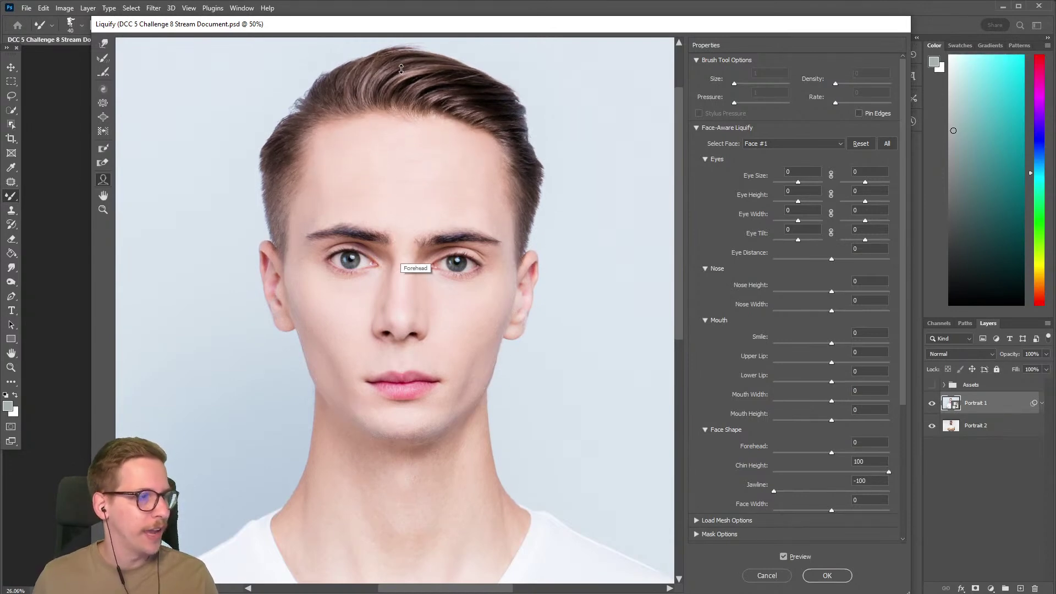
mouse_move(402, 105)
mouse_down()
mouse_move(401, 154)
mouse_move(401, 77)
mouse_move(411, 87)
mouse_up()
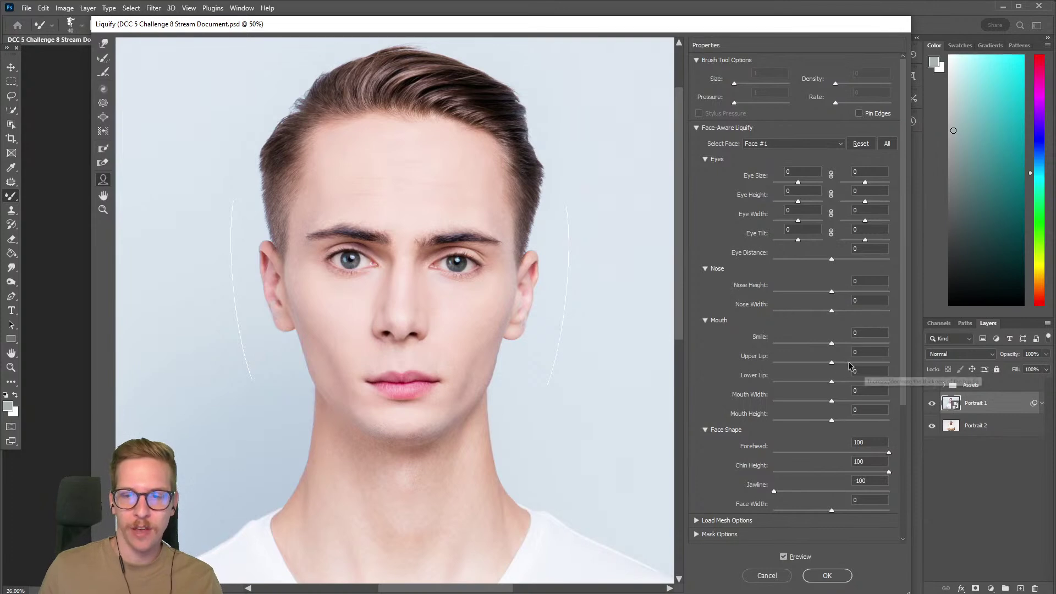
Reshape the mouth with Smile 53, Mouth Width -100, Mouth Height -22, and both Upper Lip and Lower Lip at -100
mouse_move(831, 345)
mouse_down()
mouse_move(863, 344)
mouse_move(831, 344)
mouse_up()
drag(703, 336, 862, 335)
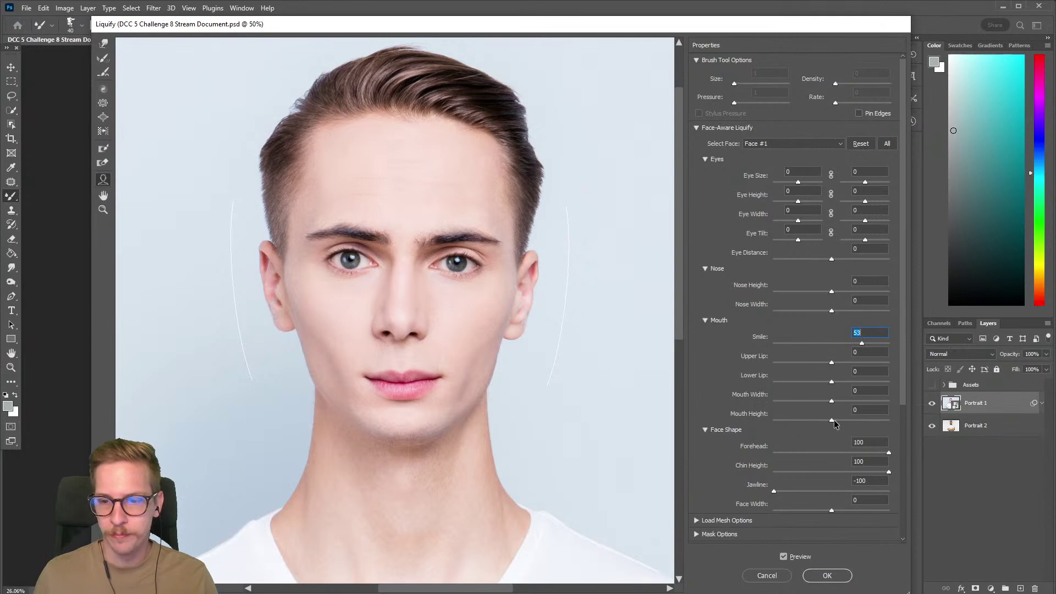
drag(831, 401, 771, 402)
mouse_move(831, 422)
mouse_down()
mouse_move(850, 418)
mouse_move(719, 419)
mouse_move(818, 415)
mouse_up()
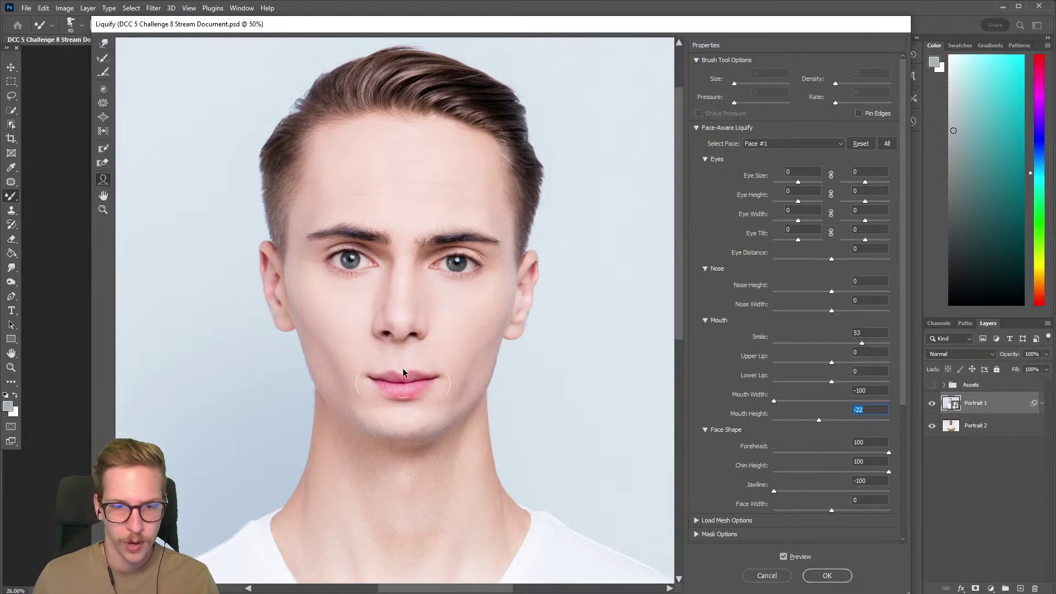
drag(400, 374, 405, 448)
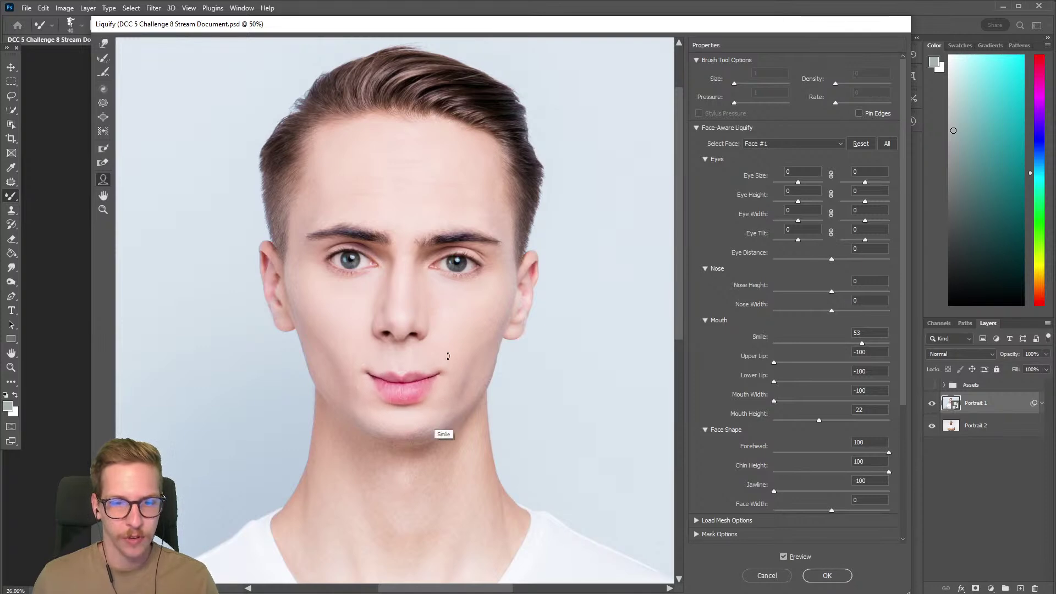
key(alt)
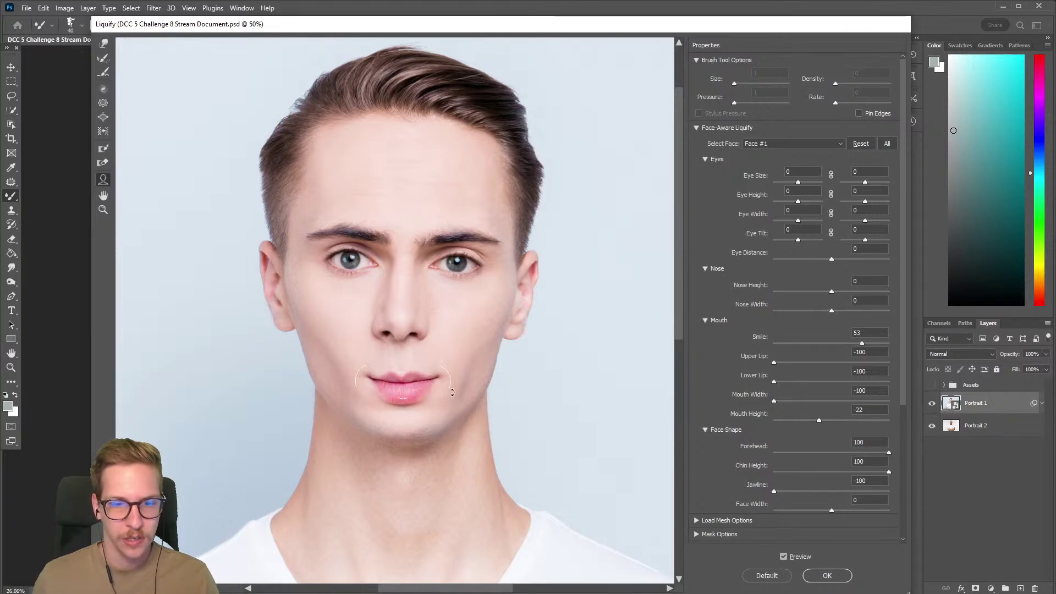
Enlarge and tilt both eyes, setting Eye Size, Eye Height, Eye Width and Eye Tilt to 100 for each eye
drag(494, 259, 514, 267)
key(ctrl+z)
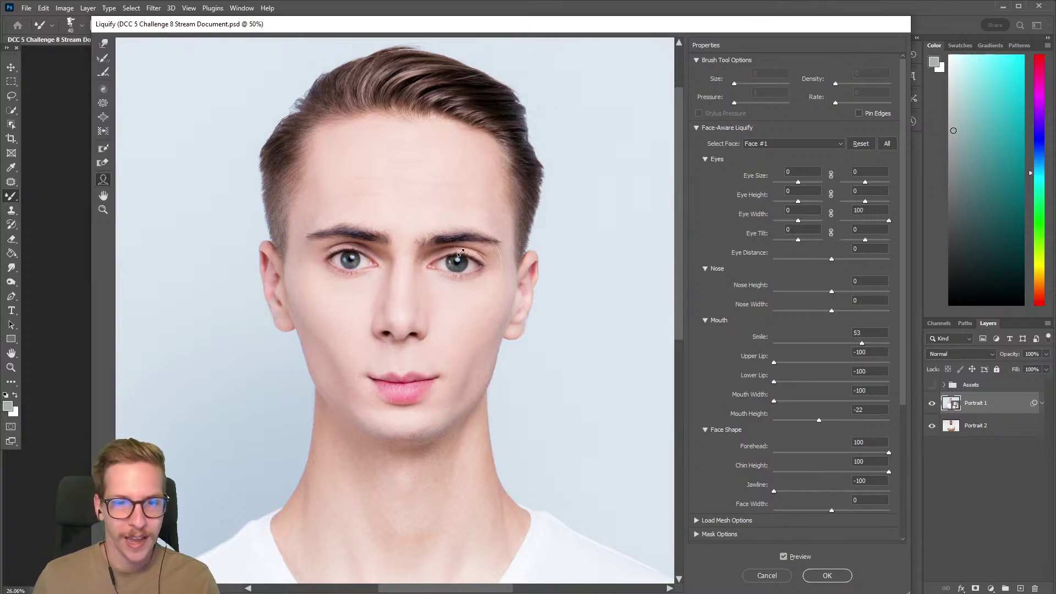
drag(453, 251, 447, 197)
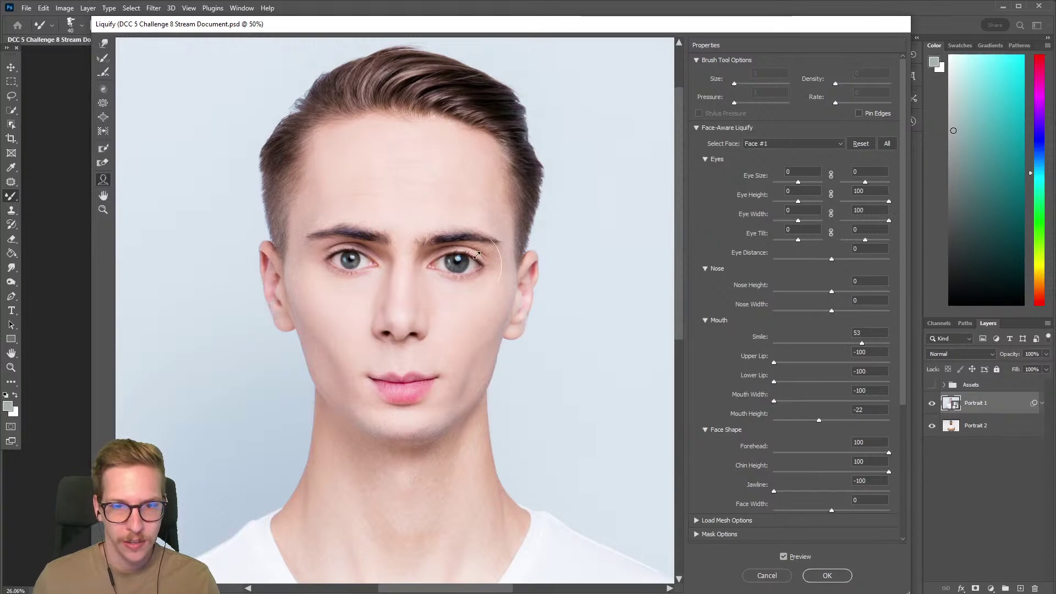
drag(476, 255, 486, 246)
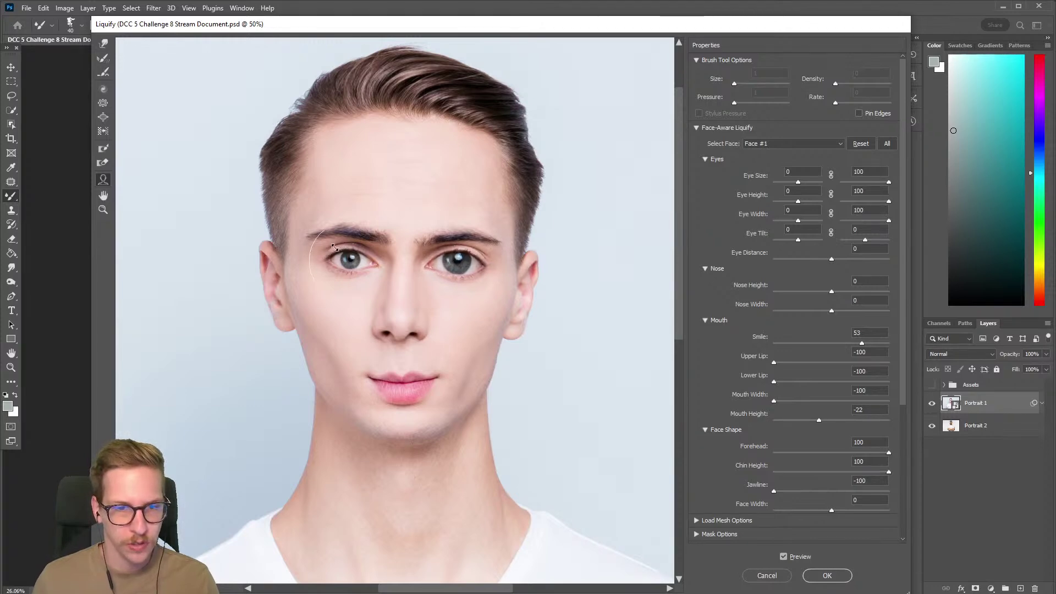
drag(354, 254, 354, 280)
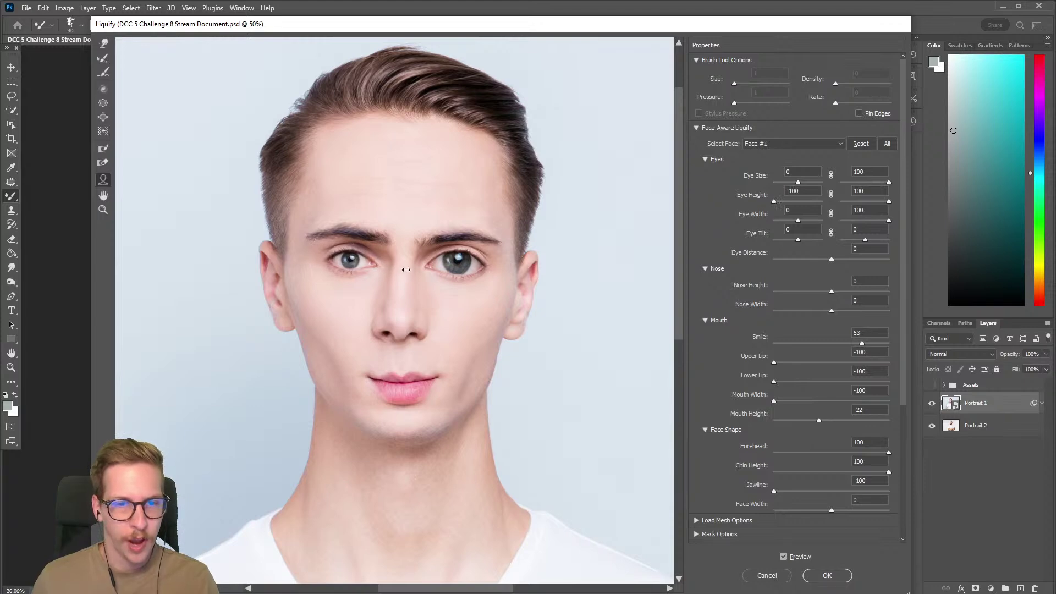
drag(303, 263, 287, 263)
drag(352, 247, 318, 234)
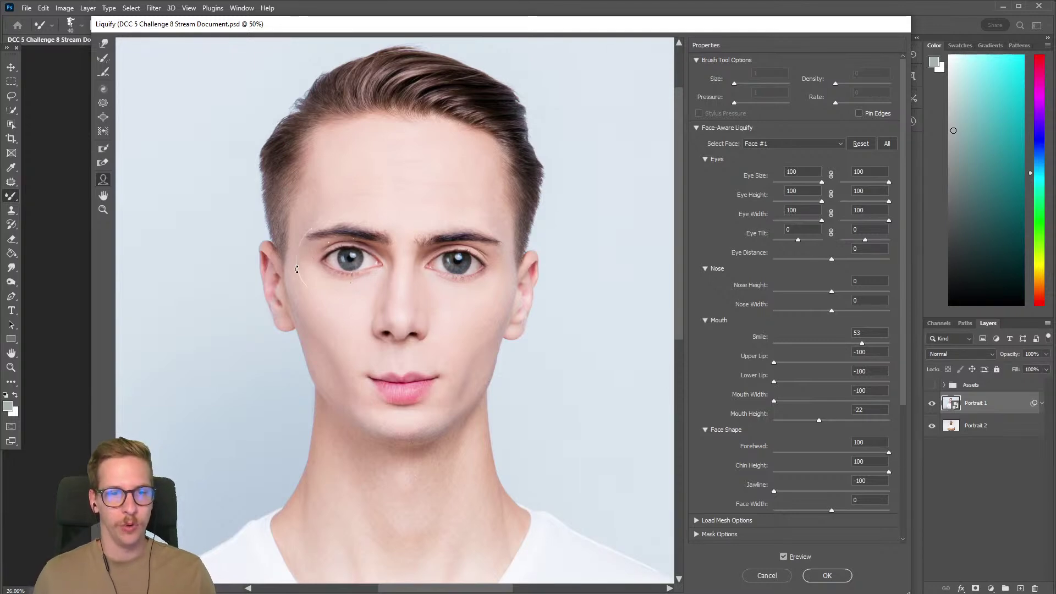
drag(298, 233, 487, 275)
drag(499, 228, 304, 242)
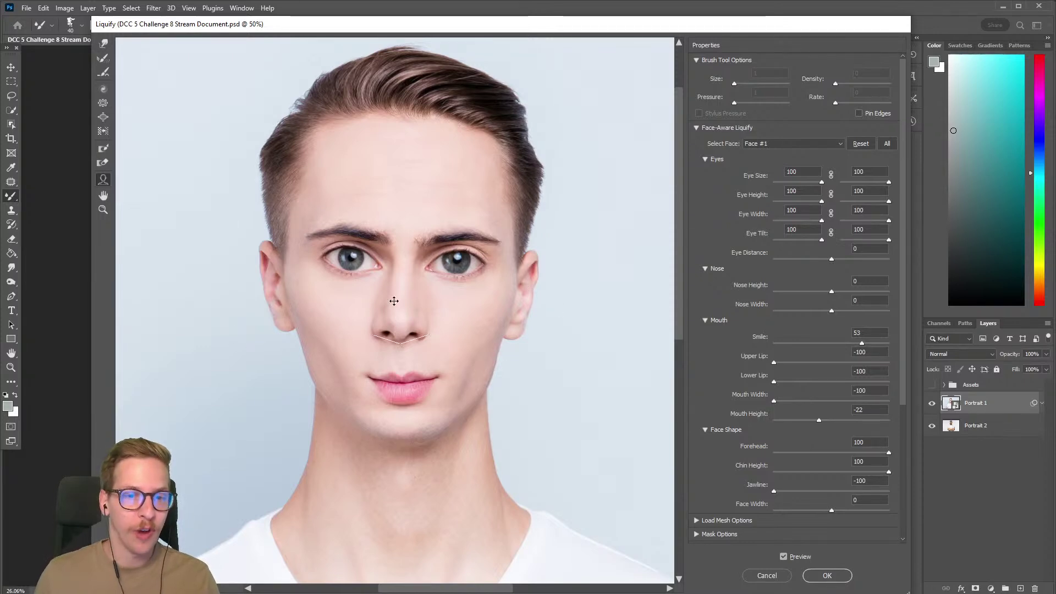
Try moving the nose, undo it, and reposition the eyes slightly with the Face tool
mouse_move(396, 305)
mouse_down()
mouse_move(401, 316)
mouse_move(405, 300)
mouse_move(393, 304)
mouse_move(403, 309)
mouse_up()
key(ctrl+z)
mouse_move(455, 264)
mouse_down()
mouse_move(461, 253)
mouse_move(454, 270)
mouse_up()
key(ctrl+z)
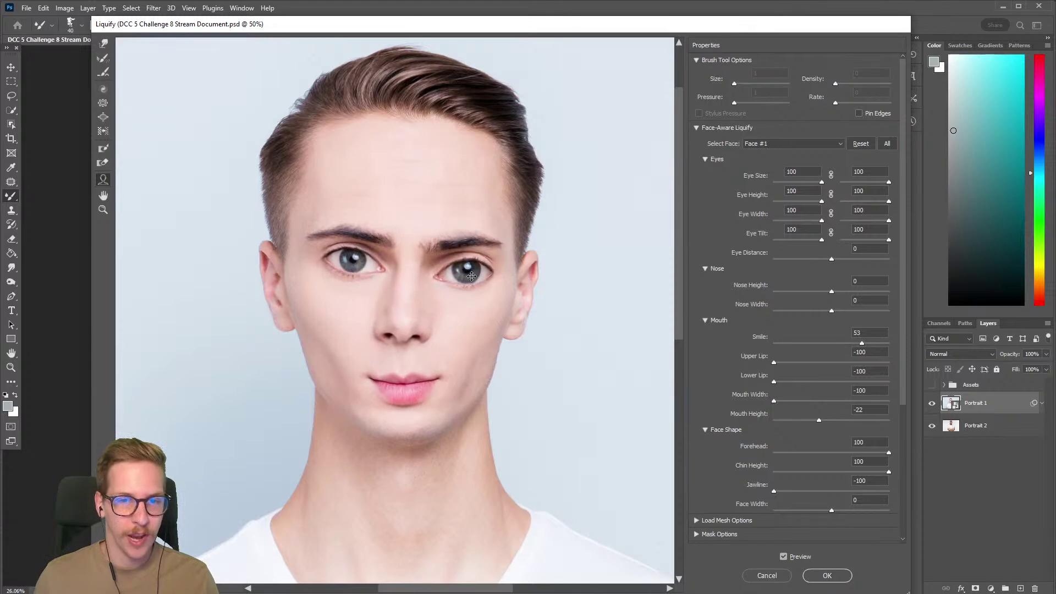
drag(352, 257, 346, 259)
drag(458, 264, 458, 260)
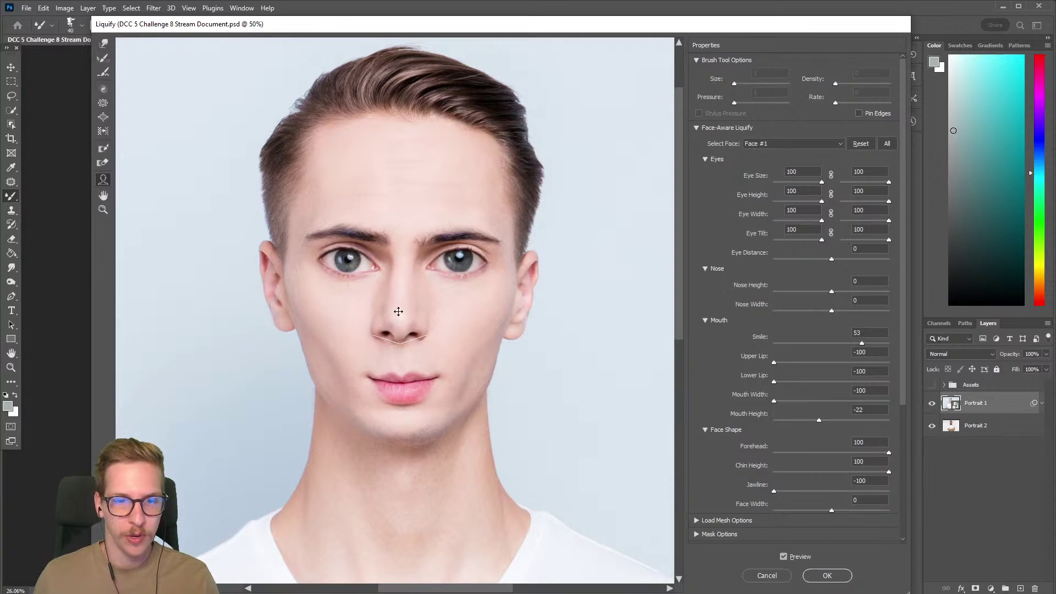
Set Nose Height and Nose Width to -100 and apply the Liquify filter to the portrait
drag(402, 310, 400, 372)
drag(432, 337, 349, 349)
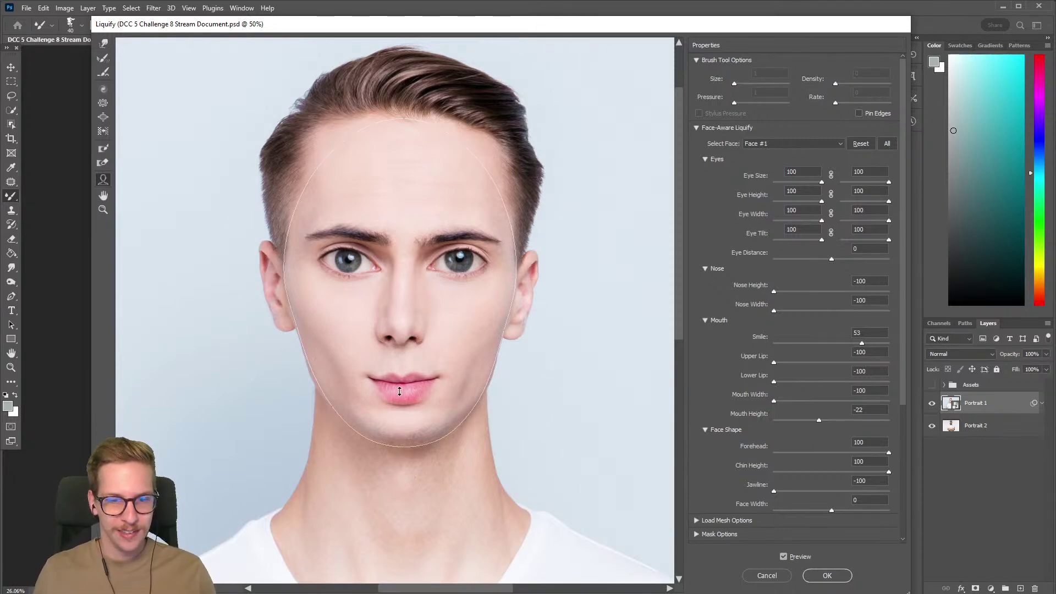
drag(403, 397, 405, 391)
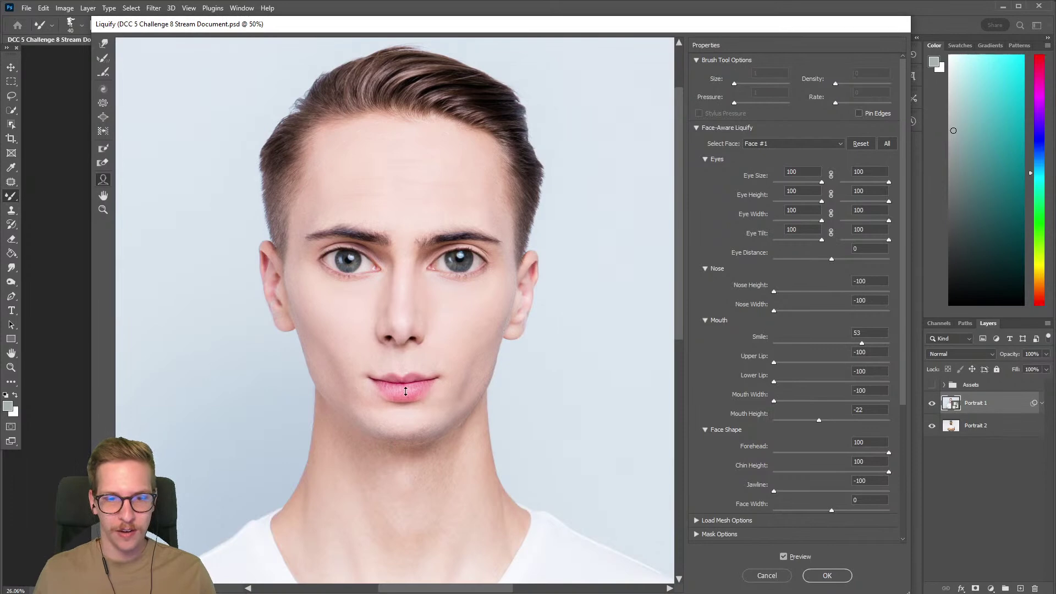
click(830, 575)
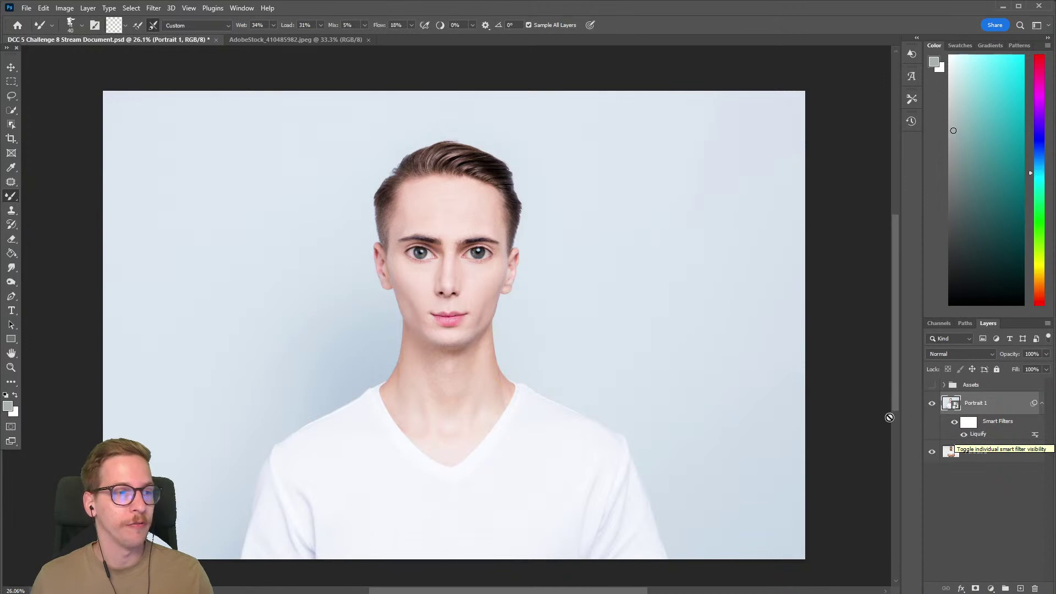
Add a second Liquify filter to Portrait 1 and choose the Forward Warp tool for reshaping the head
click(152, 9)
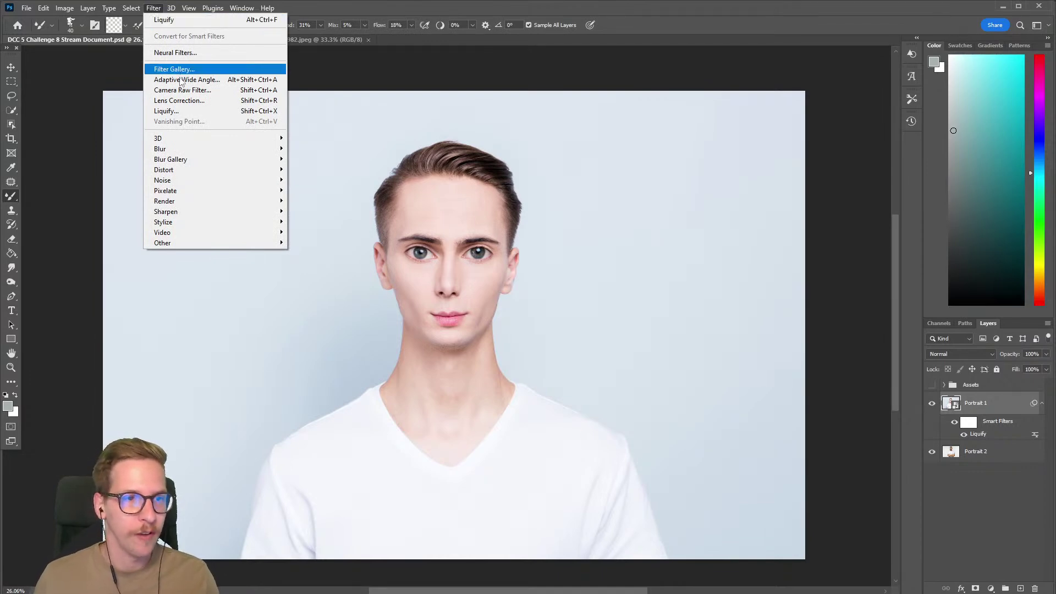
click(193, 112)
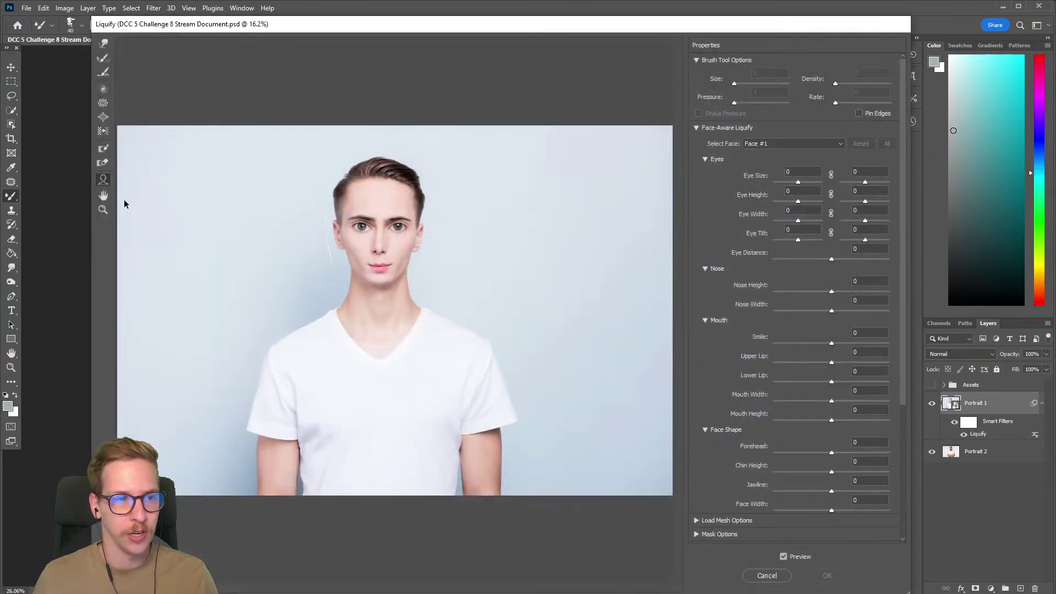
drag(387, 235, 378, 227)
alt+click(377, 227)
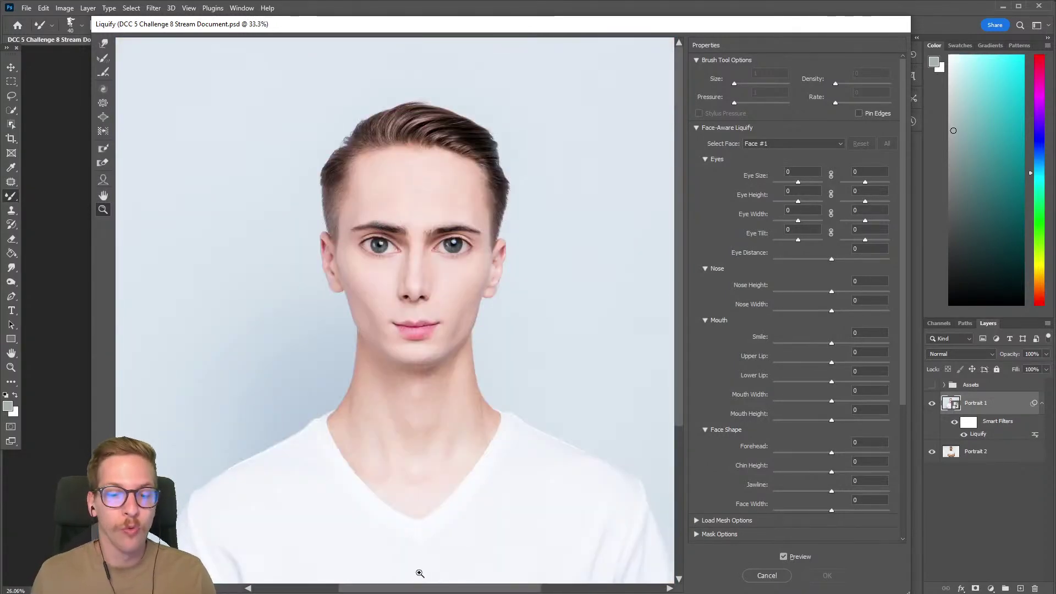
scroll(428, 571, right, 1)
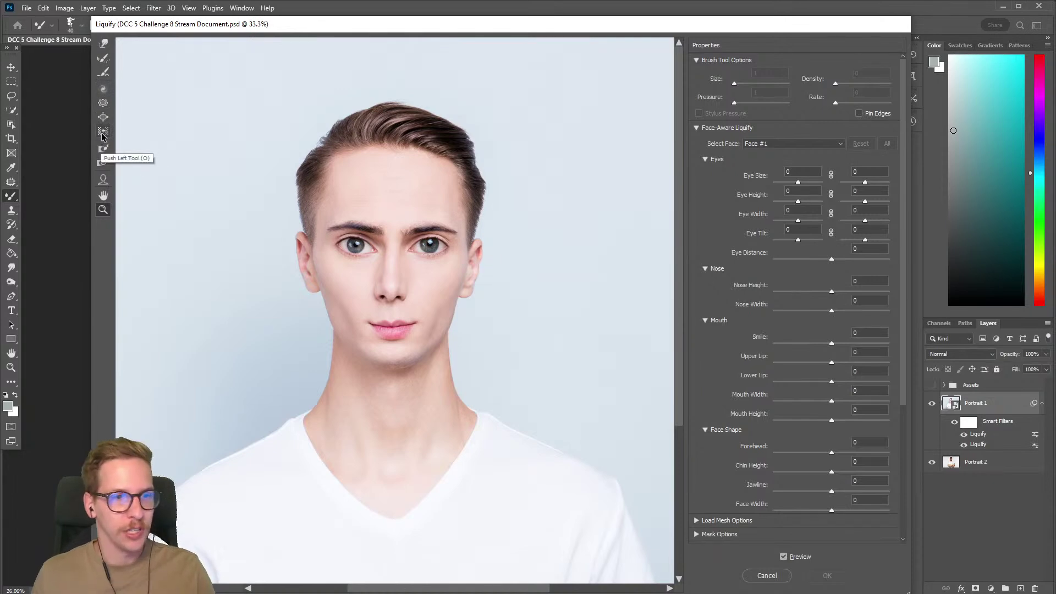
click(103, 43)
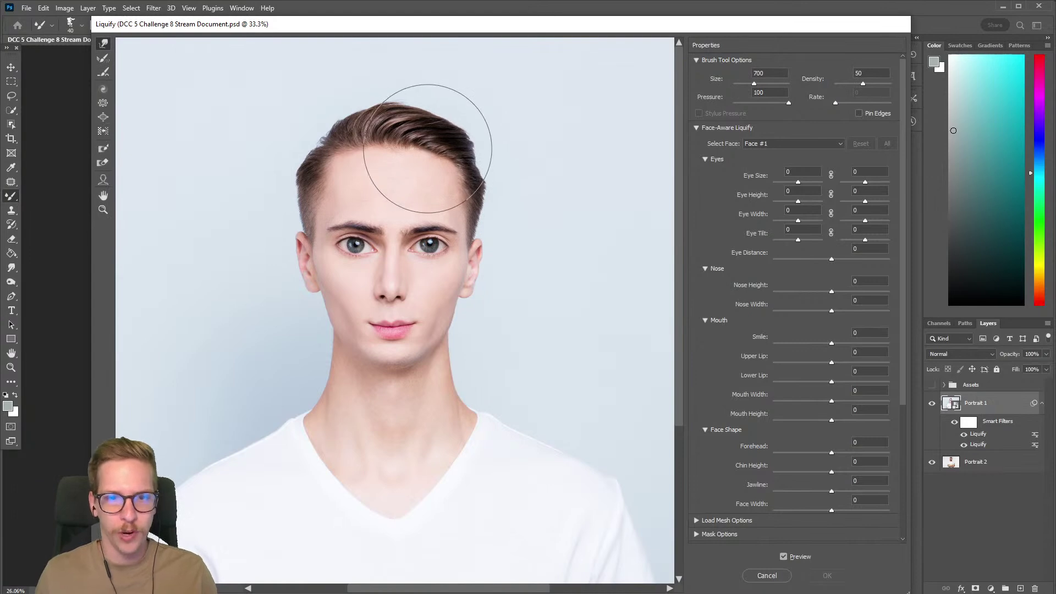
Try pushing the forehead and hair upward with a size 900 Forward Warp brush, and undo the stroke
key(bracketright)
key(bracketright)
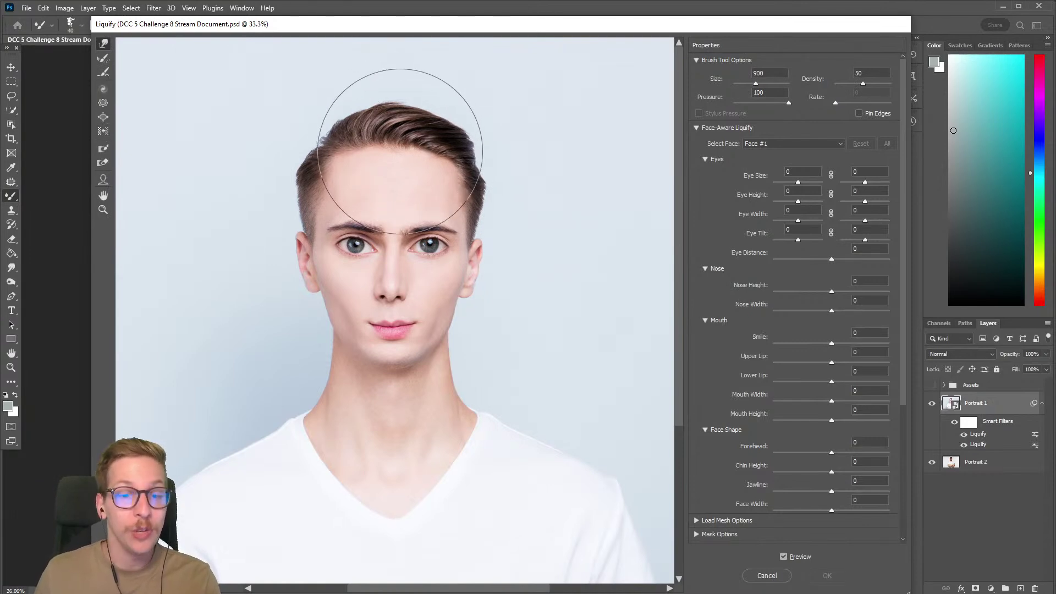
mouse_move(385, 160)
mouse_down()
mouse_move(393, 119)
mouse_move(384, 129)
mouse_move(385, 117)
mouse_move(396, 138)
mouse_up()
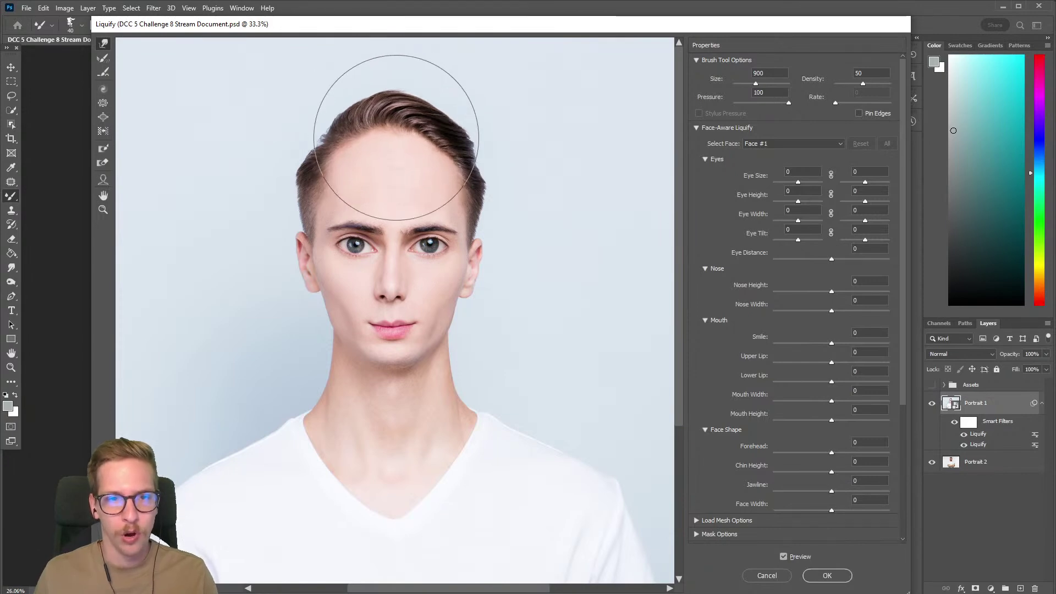
key(ctrl+z)
key(ctrl+z)
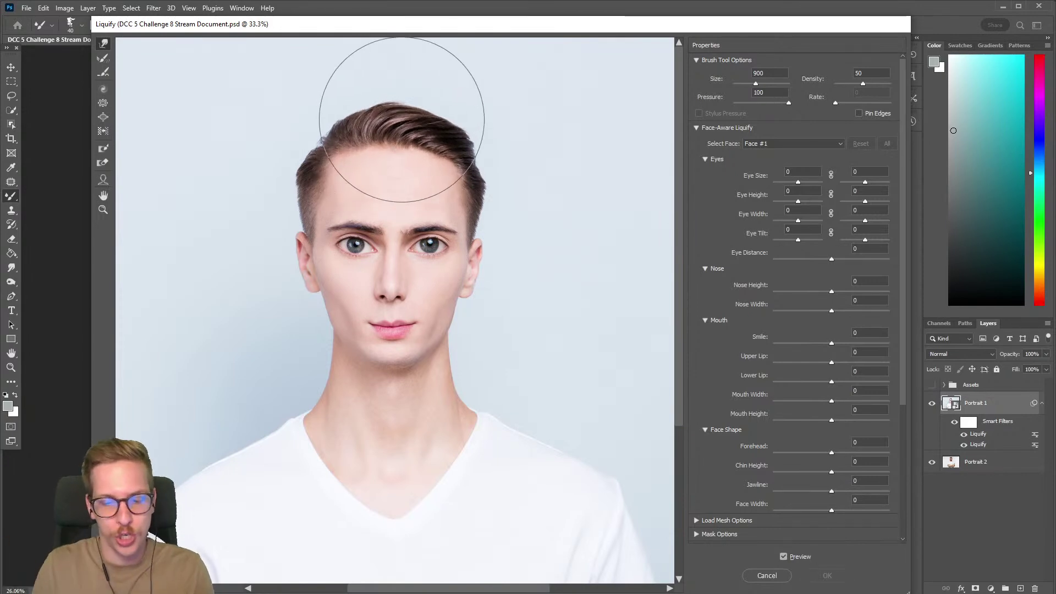
Stretch the forehead and hair upward on both sides with the Forward Warp brush at size 1100
key(bracketright)
mouse_move(397, 133)
mouse_down()
mouse_move(451, 150)
mouse_move(351, 150)
mouse_move(348, 138)
mouse_move(339, 140)
mouse_up()
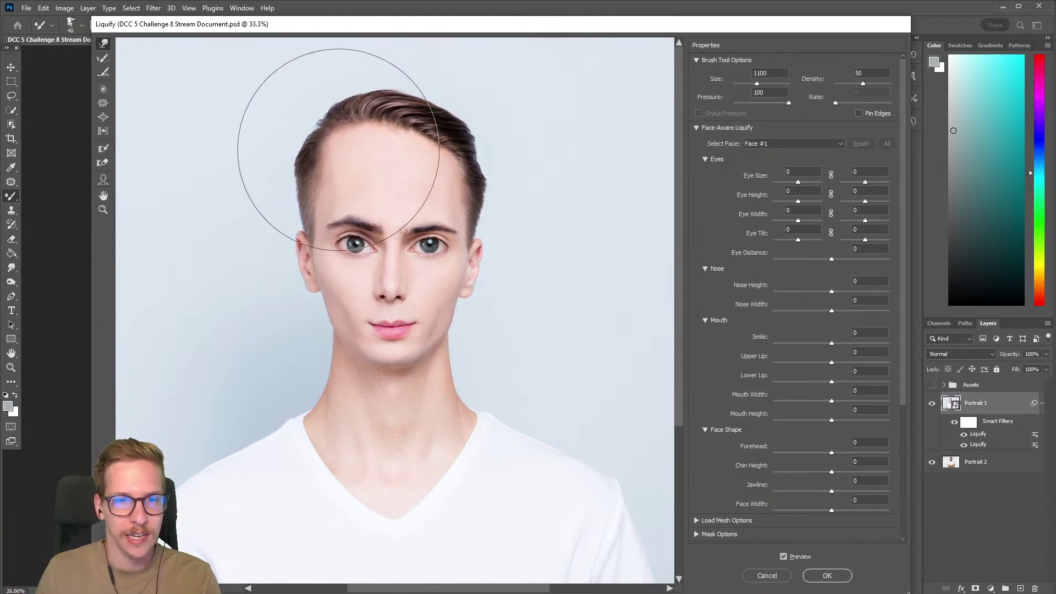
mouse_move(417, 149)
mouse_down()
mouse_move(419, 110)
mouse_move(447, 165)
mouse_move(446, 144)
mouse_up()
Narrow the jaw and neck and raise the chin with the Forward Warp brush, reducing its size to 700
key(bracketleft)
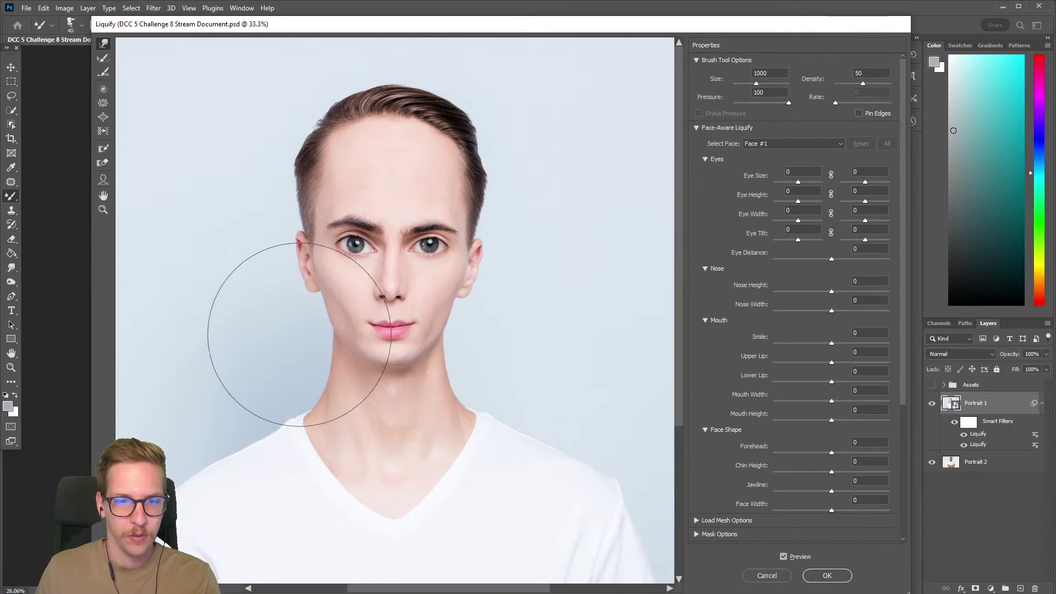
key(bracketleft)
key(bracketleft)
key(bracketleft)
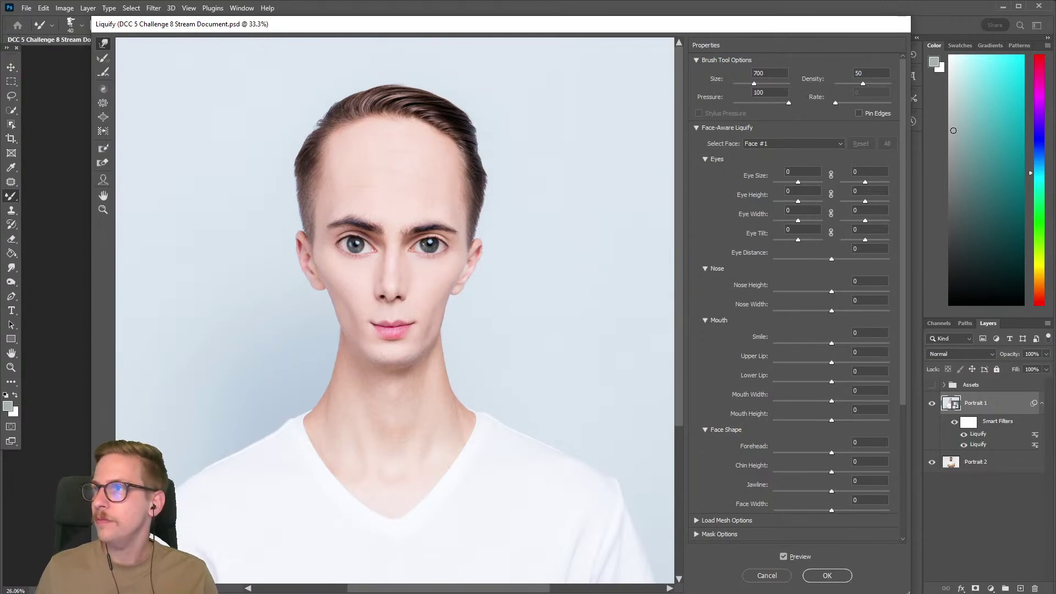
key(Return)
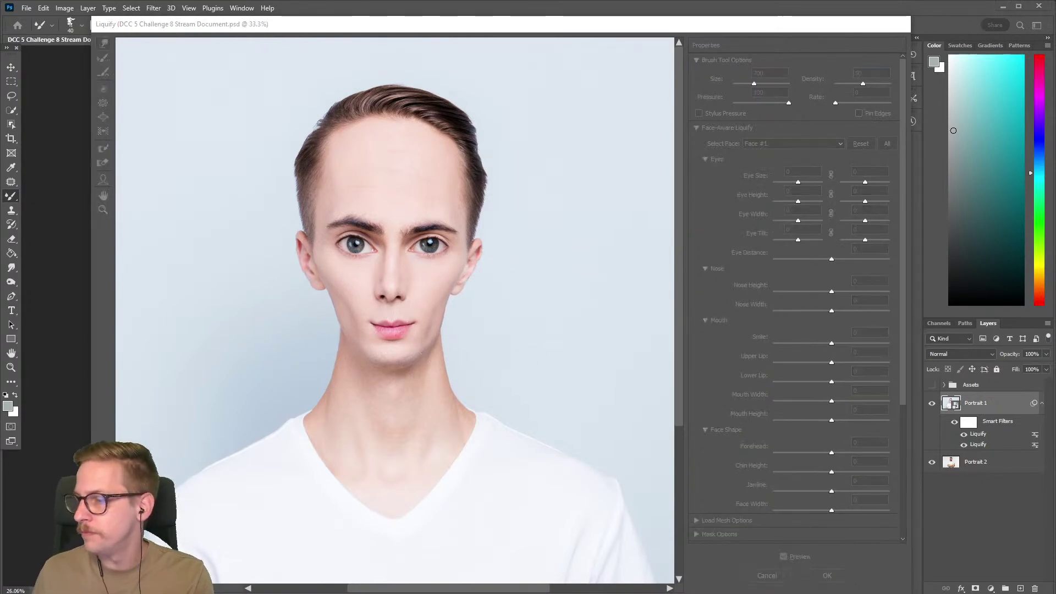
click(512, 240)
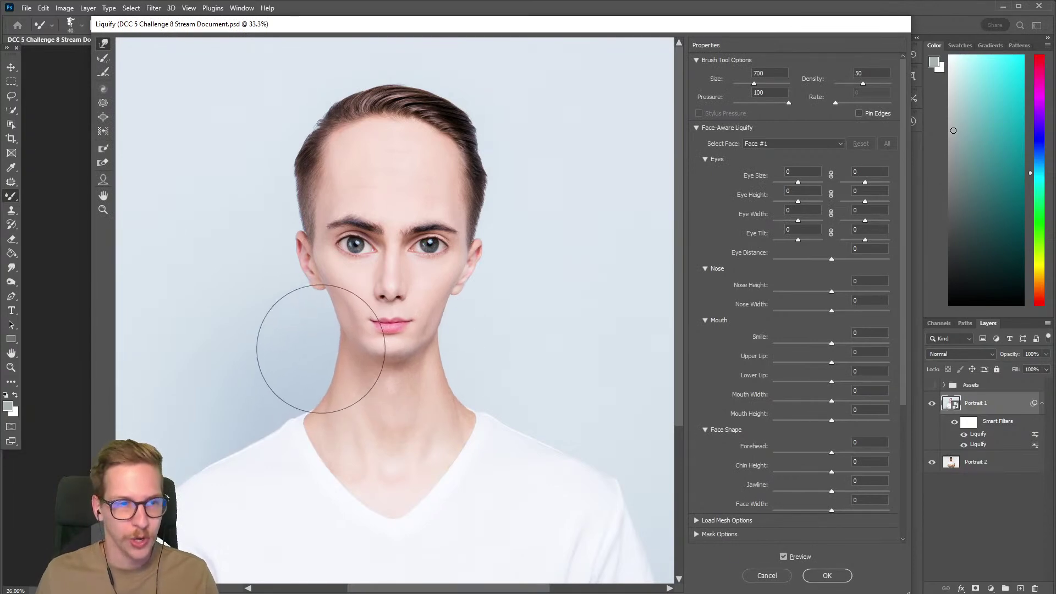
Enlarge both eyes with the Bloat tool at brush size 400
click(108, 121)
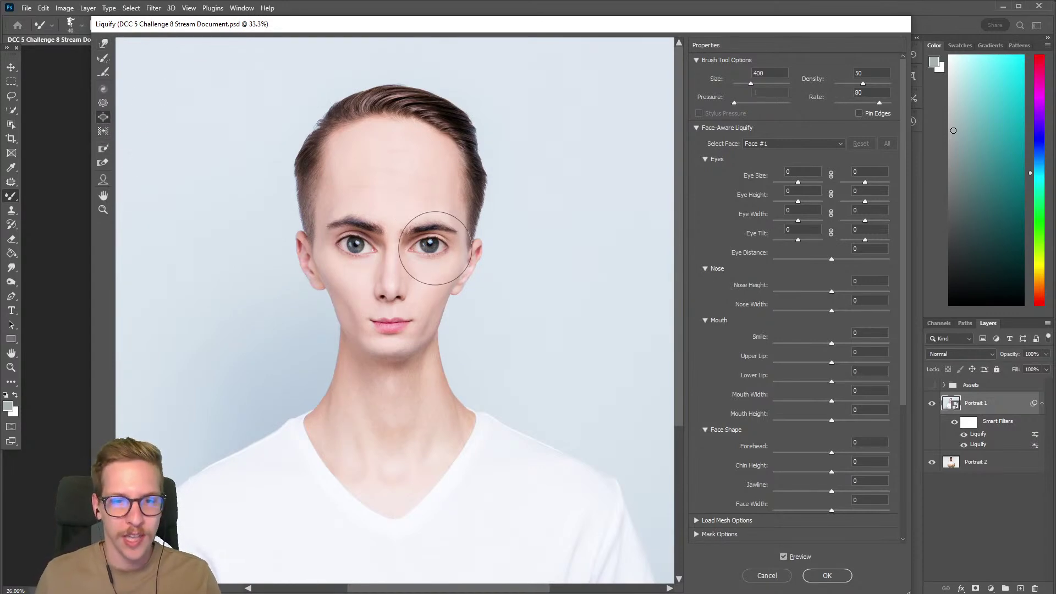
drag(430, 243, 431, 243)
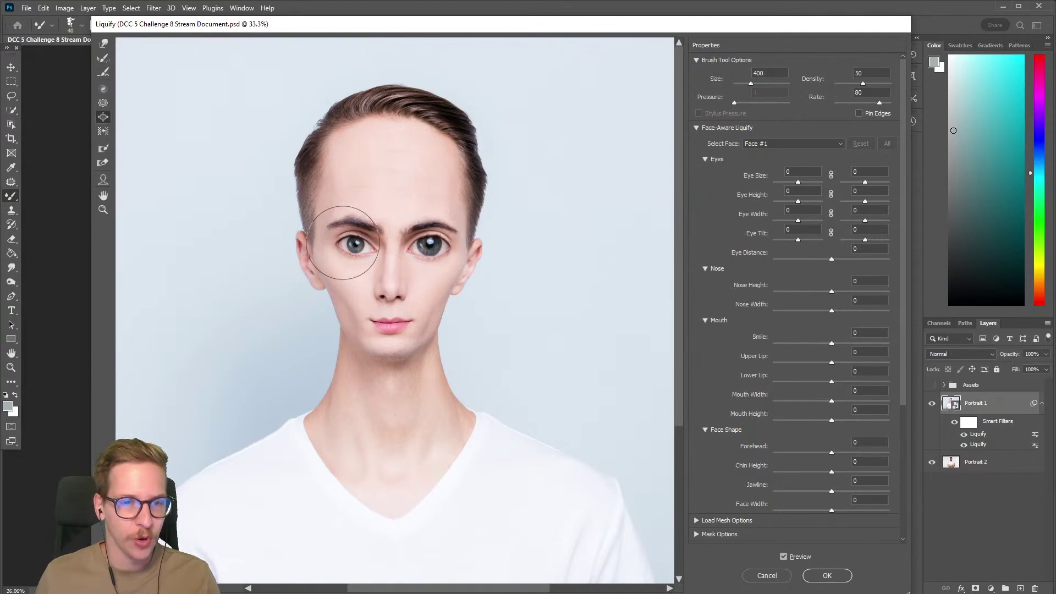
drag(353, 244, 354, 244)
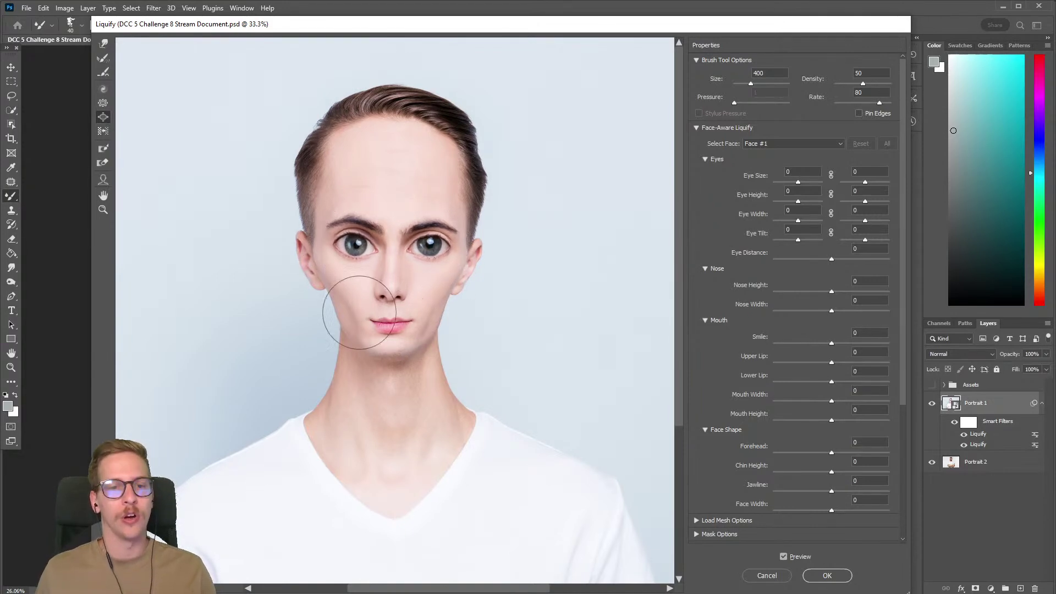
Shrink the nose with the Pucker tool at brush size 300 and apply the Liquify filter
click(102, 107)
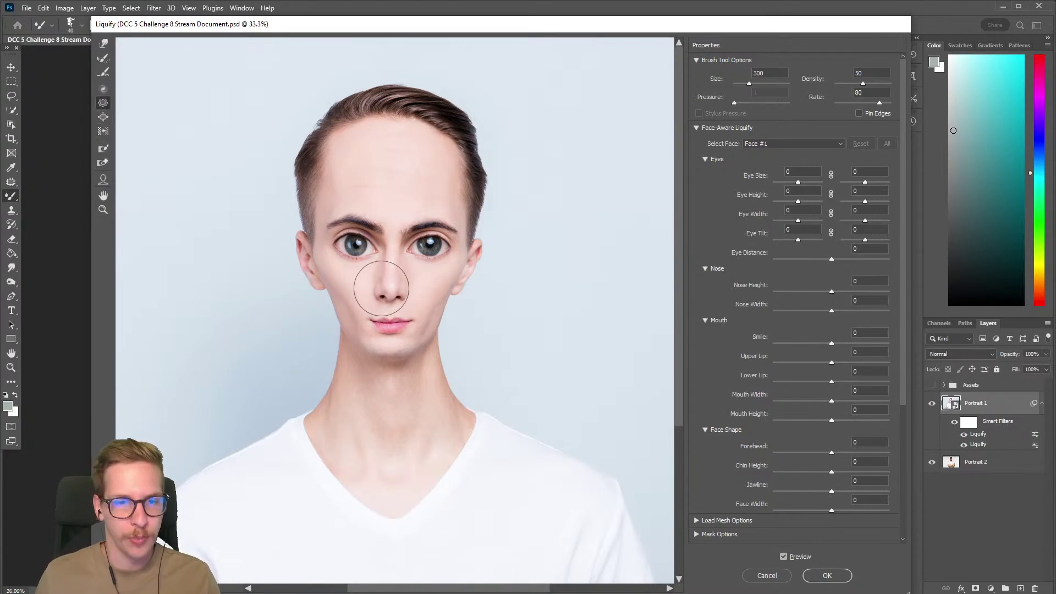
mouse_move(384, 290)
mouse_down()
mouse_move(389, 279)
mouse_move(399, 286)
mouse_up()
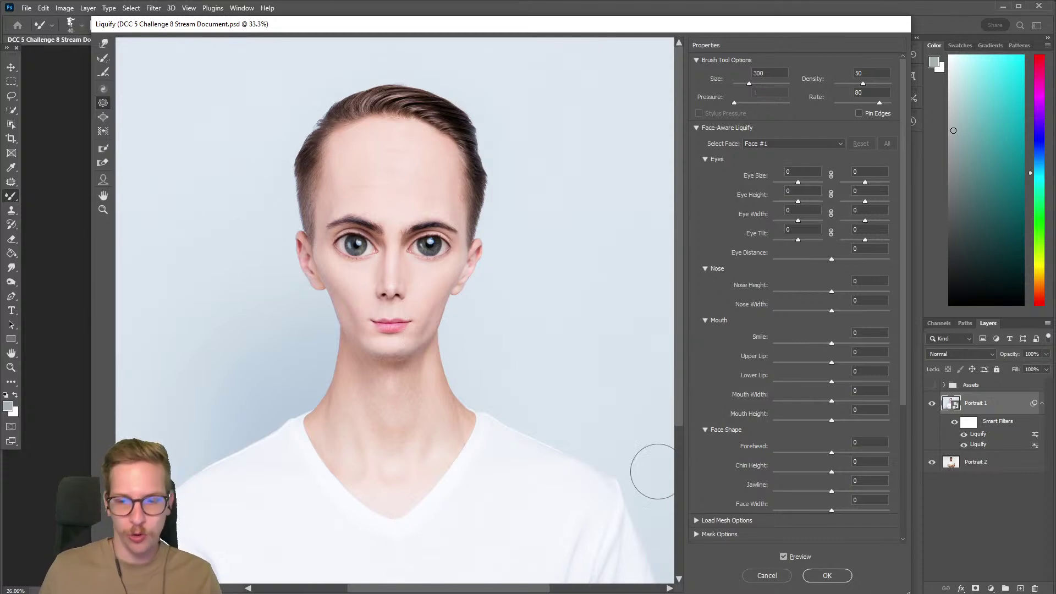
click(827, 575)
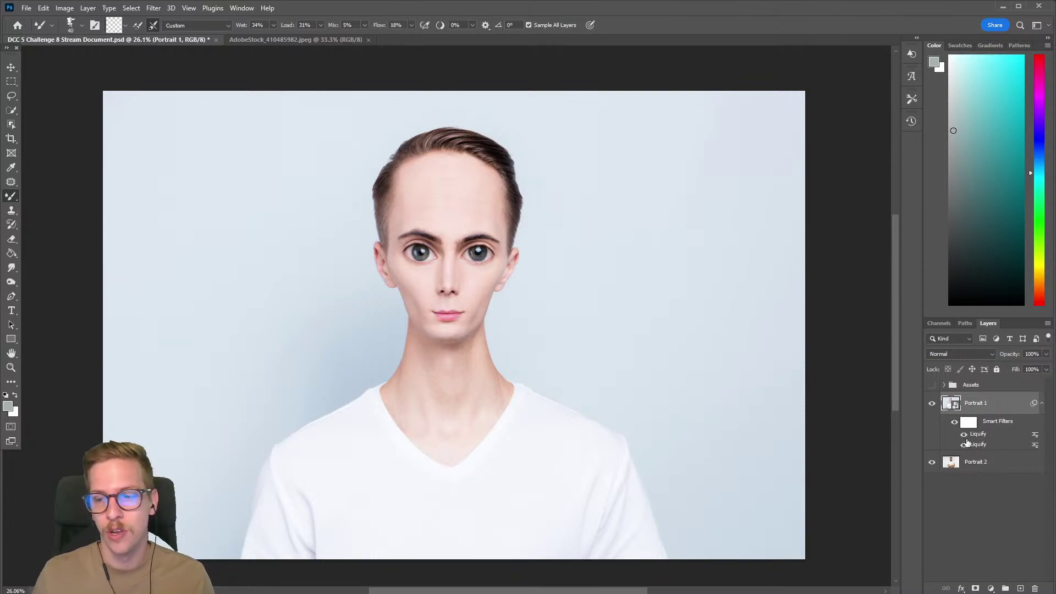
Compare the portrait with and without the first Liquify filter, and switch the Portrait 1 layer off and on
click(964, 445)
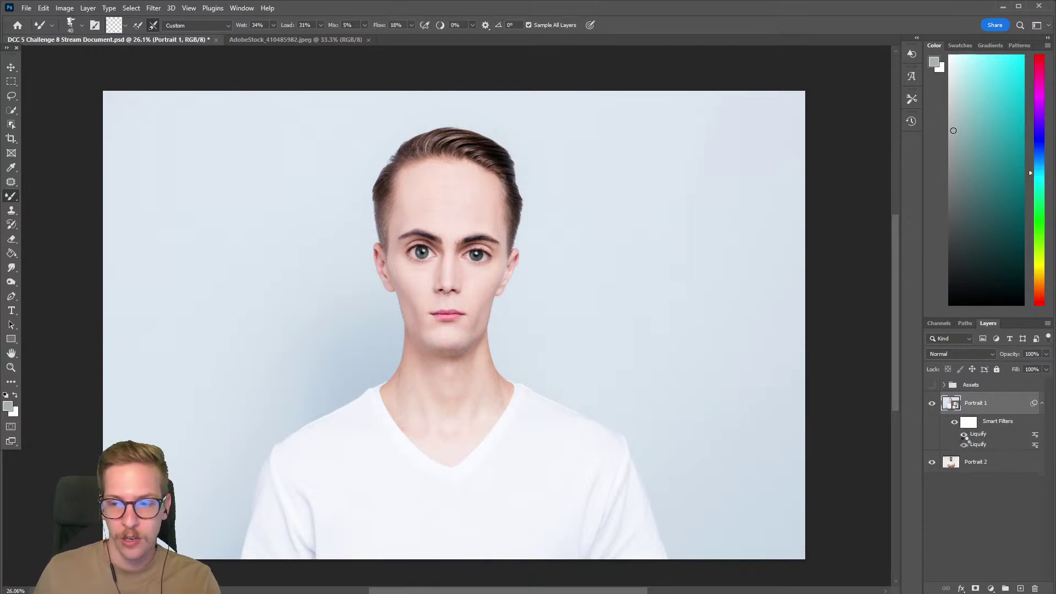
click(963, 443)
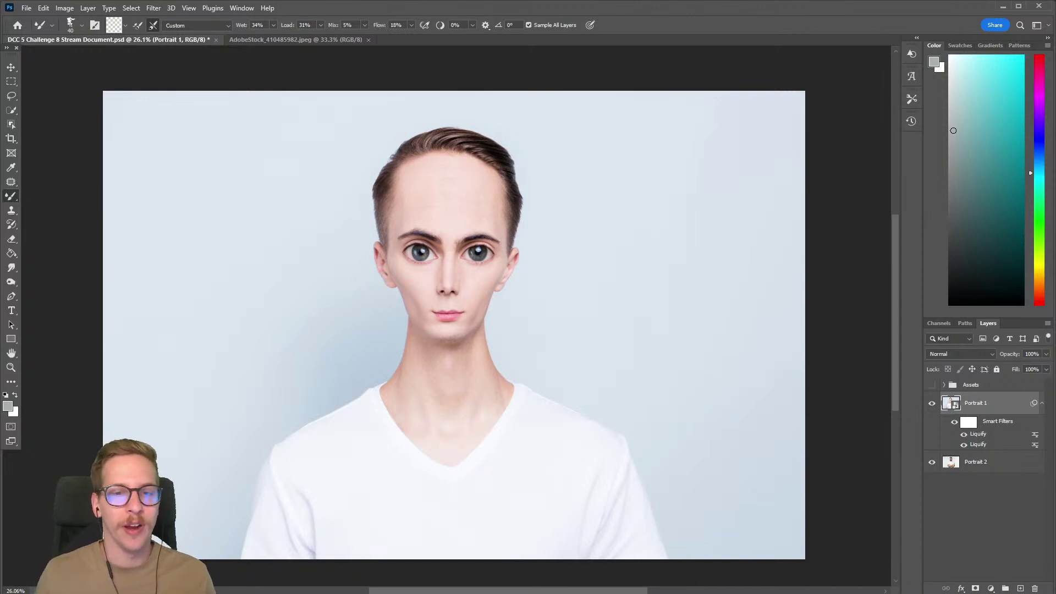
click(933, 405)
click(933, 405)
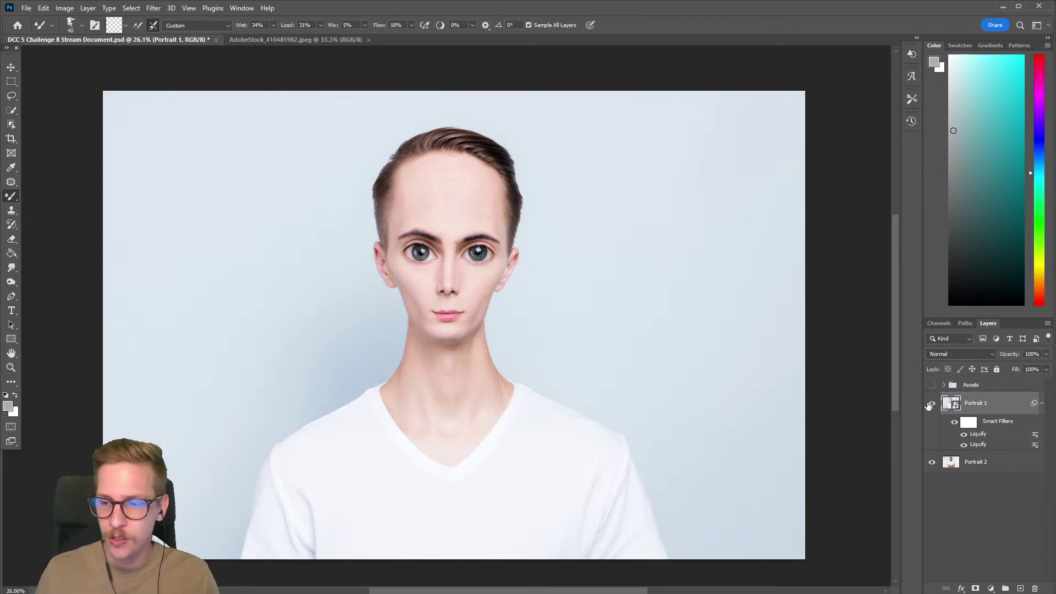
Hide the Portrait 1 layer and select the Portrait 2 layer
click(931, 405)
click(970, 465)
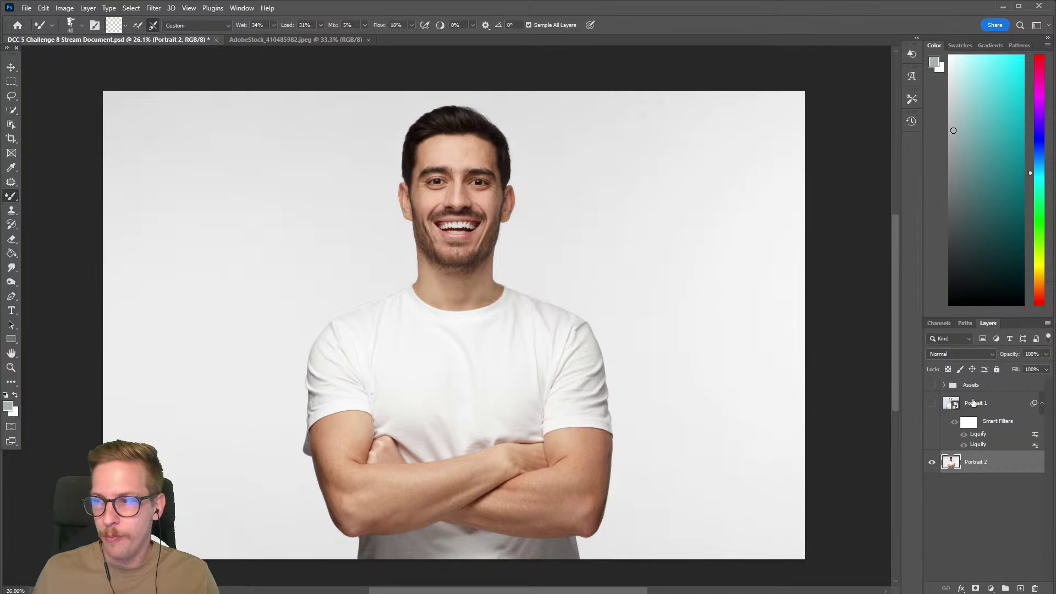
right_click(989, 464)
key(Escape)
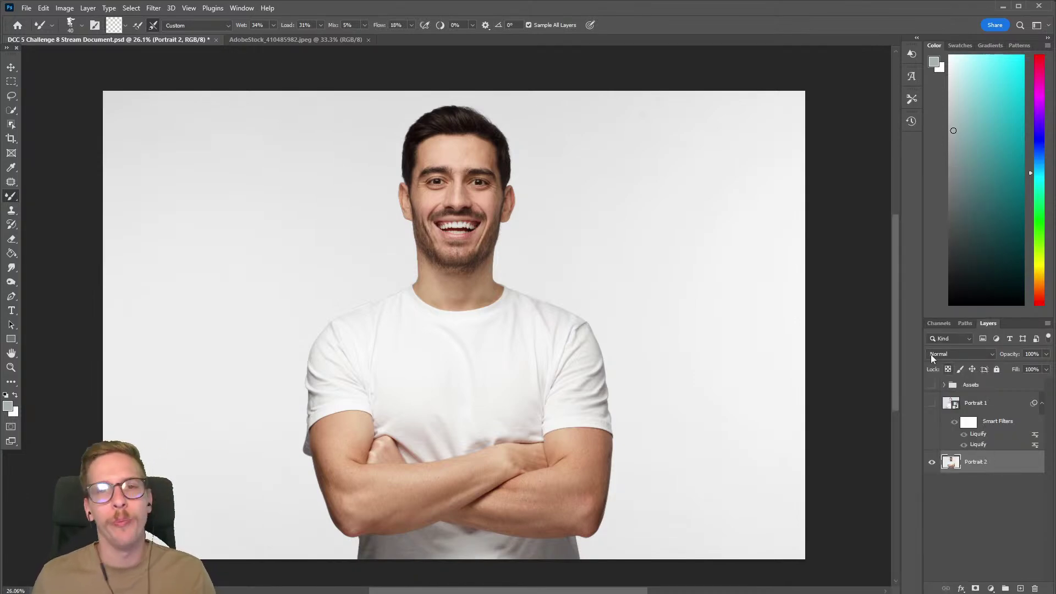
Select the man in Portrait 2 with Select Subject and mask out his background with a layer mask
click(10, 111)
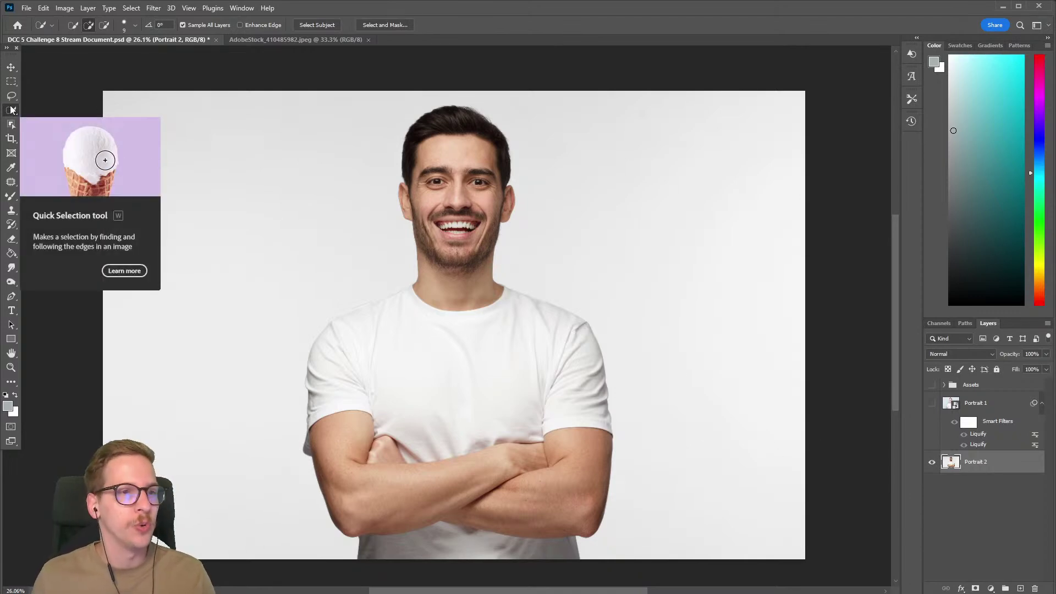
click(313, 24)
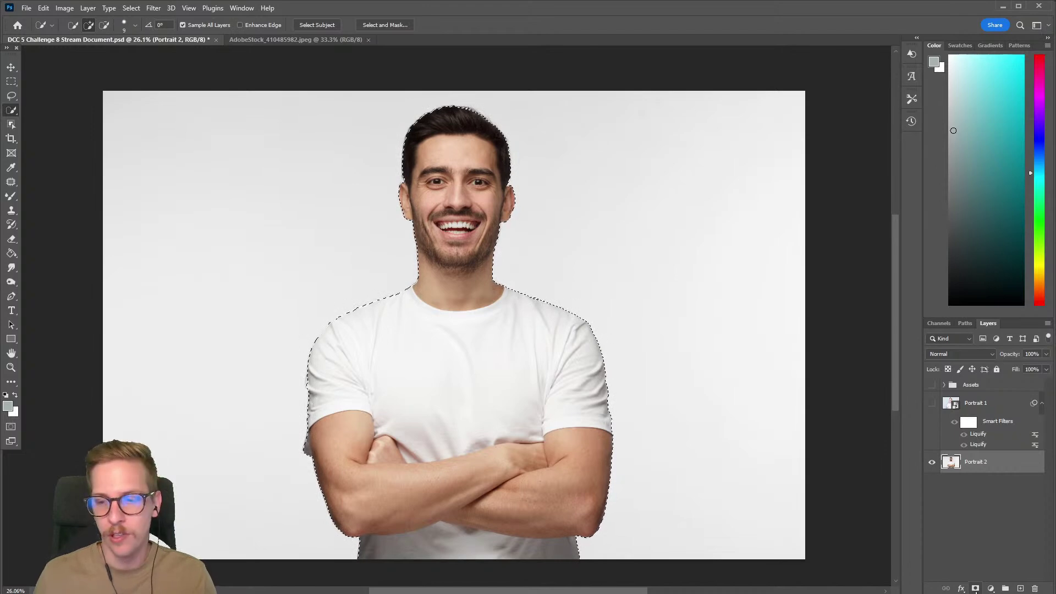
click(974, 588)
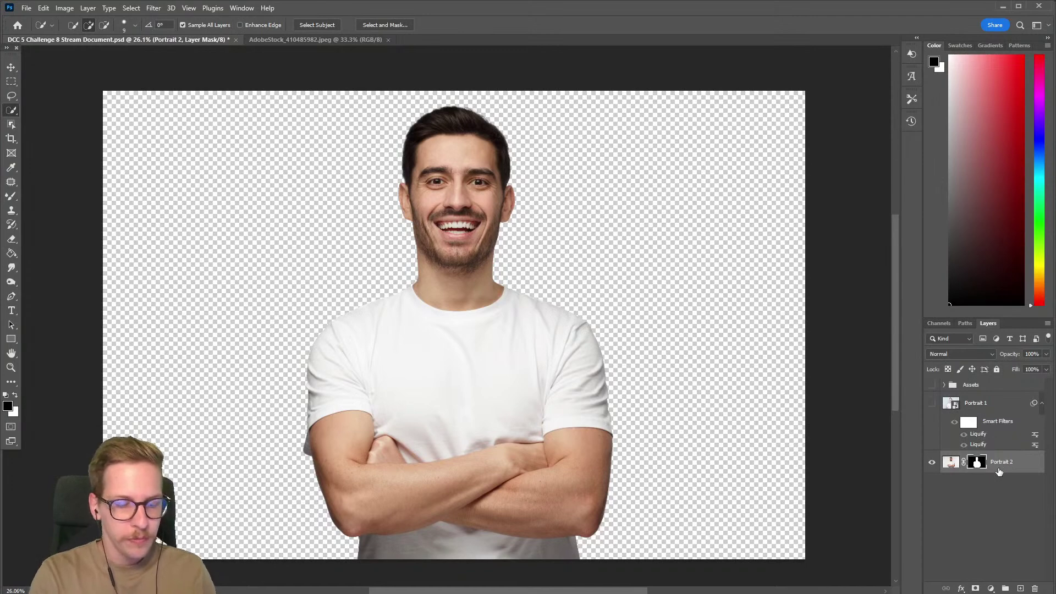
Create a new layer named BG
key(ctrl+shift+n)
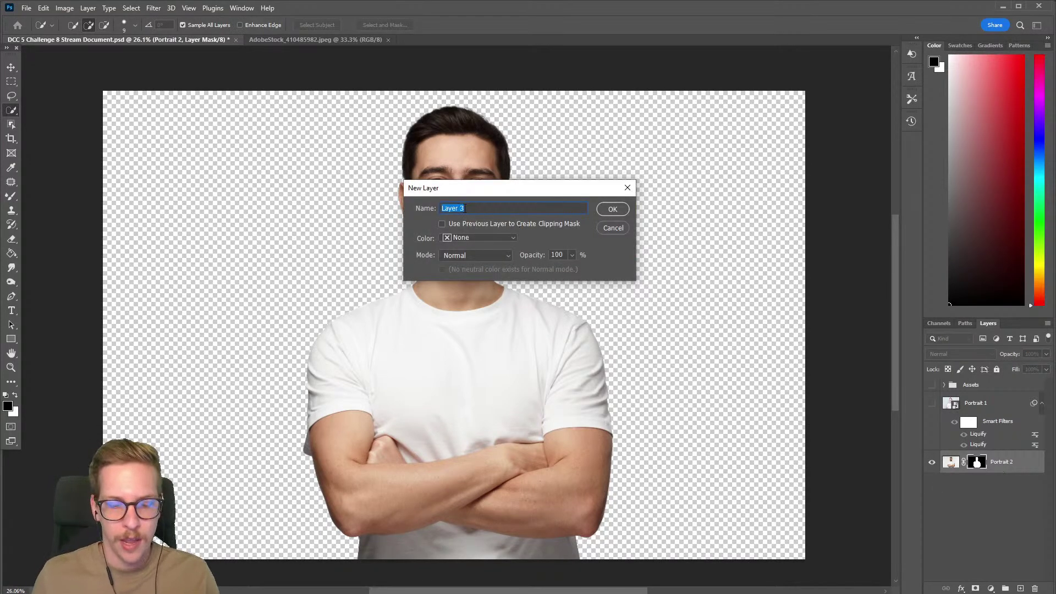
text(BG)
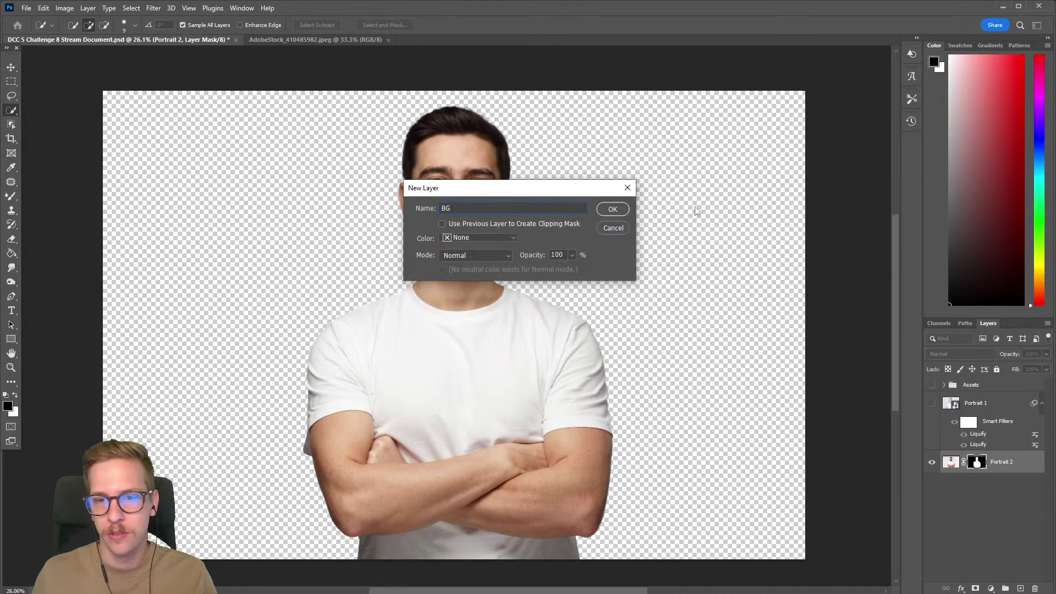
click(612, 209)
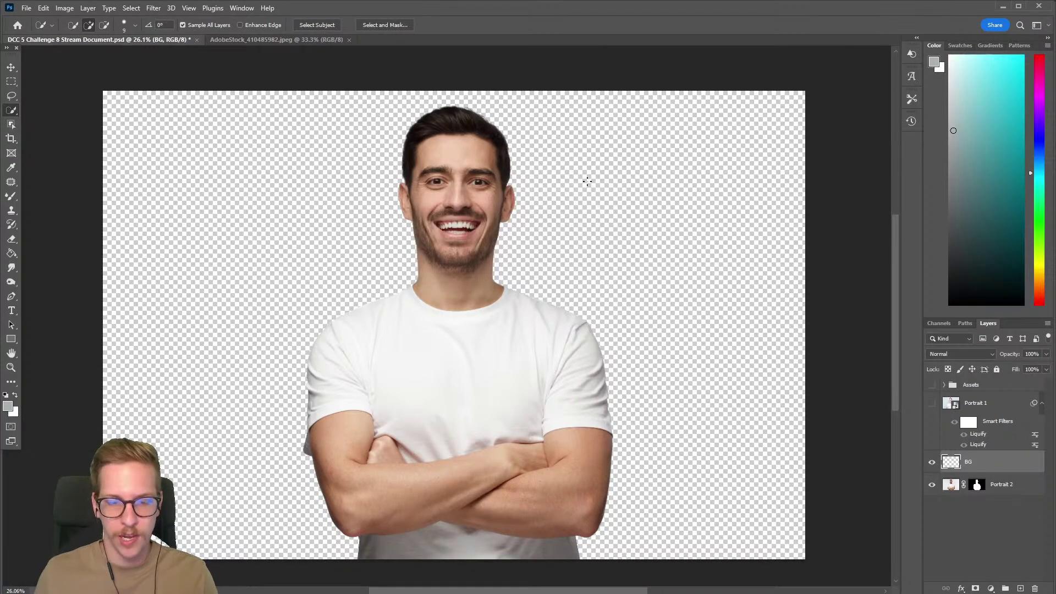
Fill the BG layer with the foreground grey, move it beneath Portrait 2, and refill it with a lighter blue-grey
key(g)
click(574, 270)
drag(1006, 468, 1006, 516)
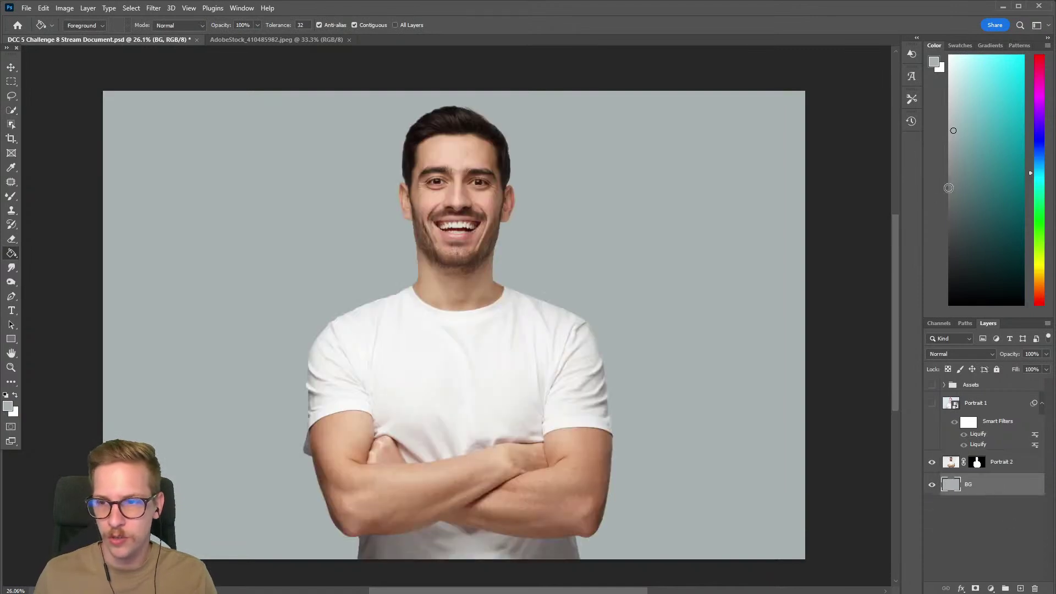
drag(953, 118, 951, 81)
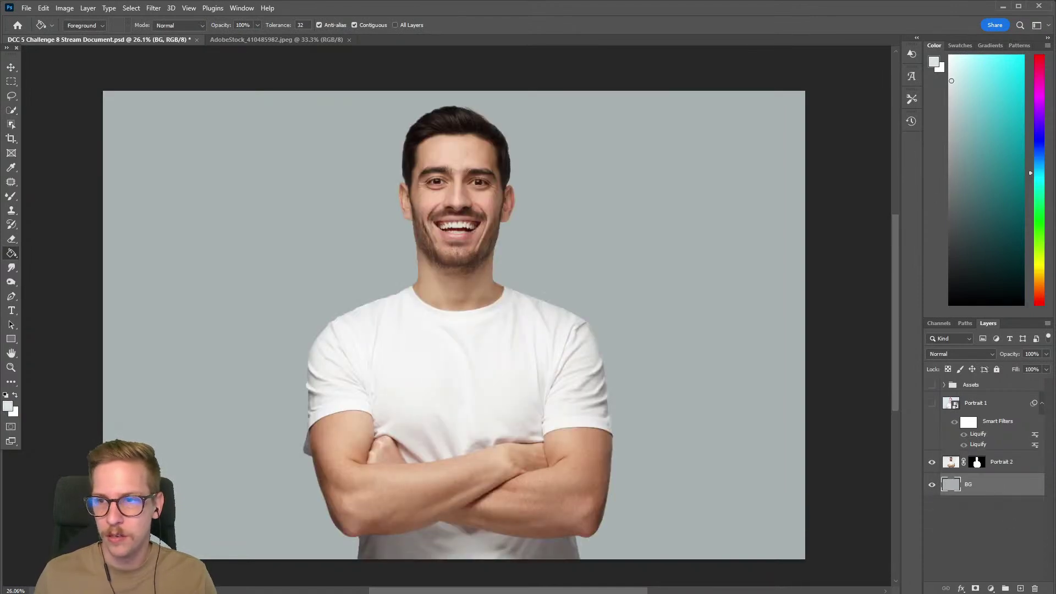
click(663, 268)
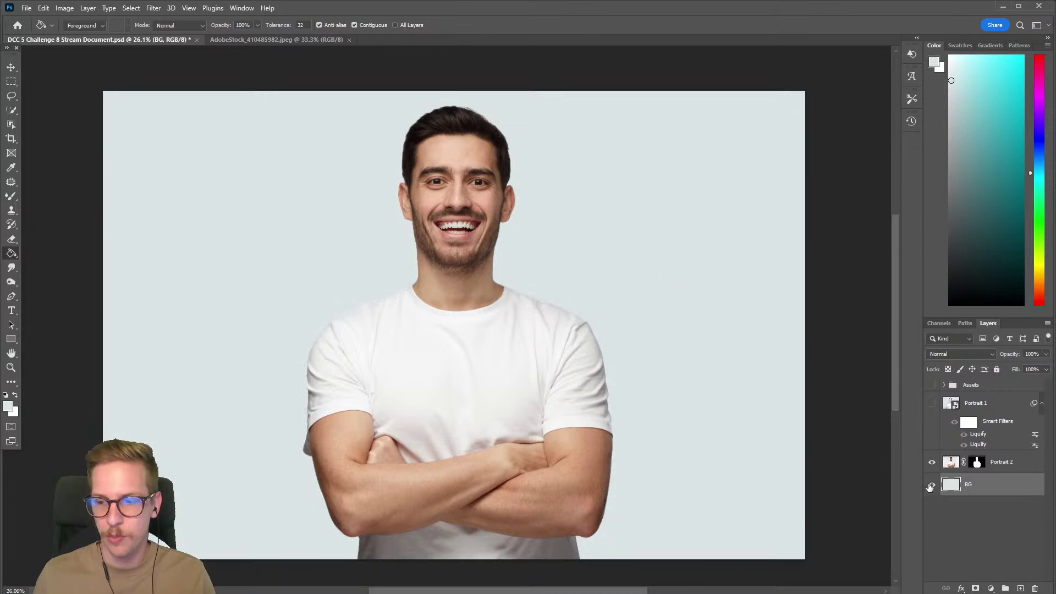
Select the Portrait 2 layer and save the document
click(1003, 464)
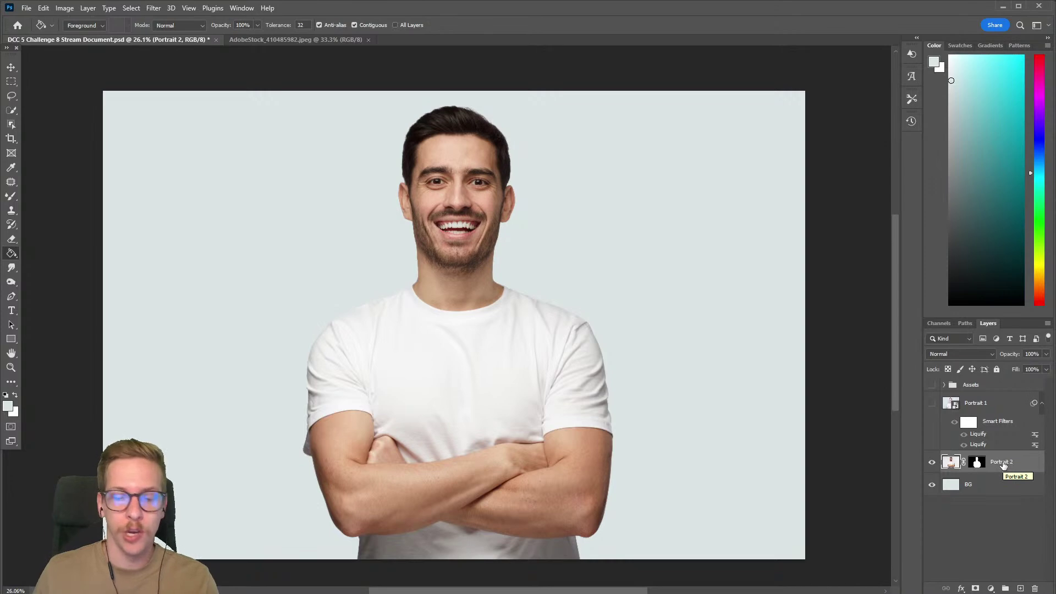
key(ctrl+s)
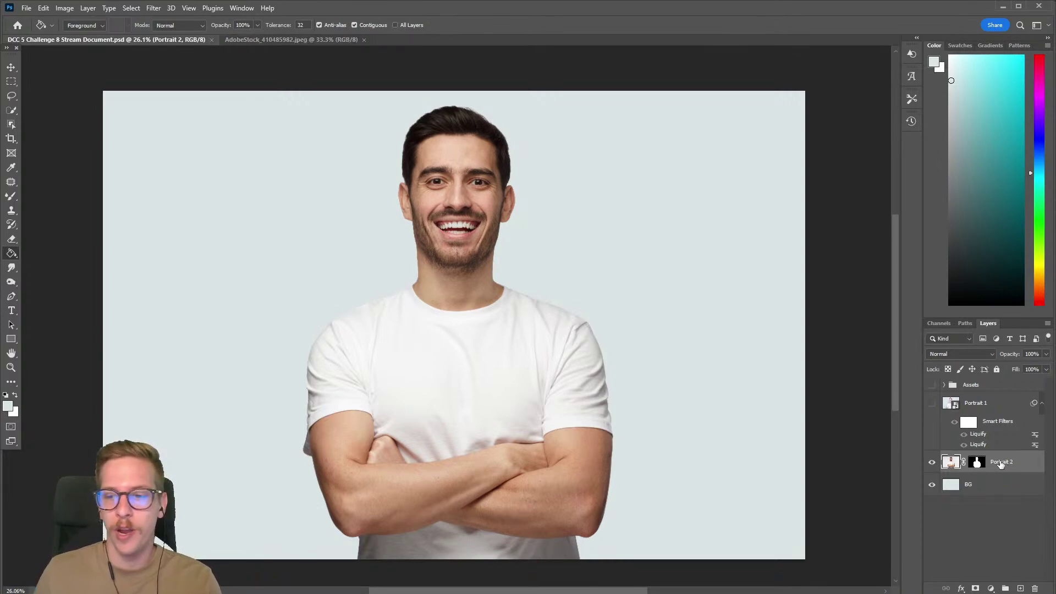
Convert the Portrait 2 layer to a smart object and open it in the Liquify filter
right_click(1000, 464)
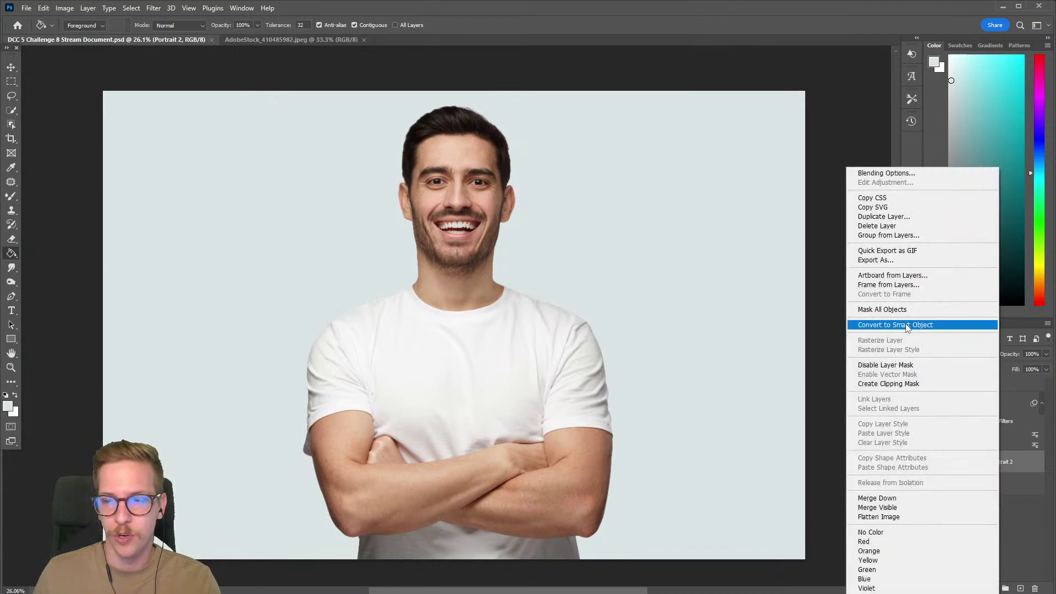
click(882, 325)
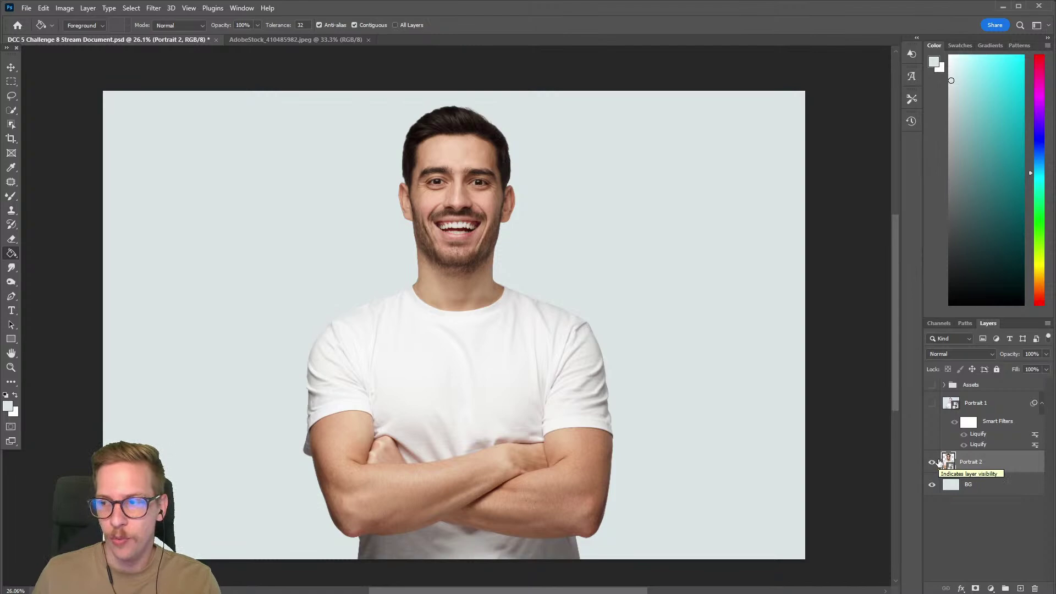
click(154, 8)
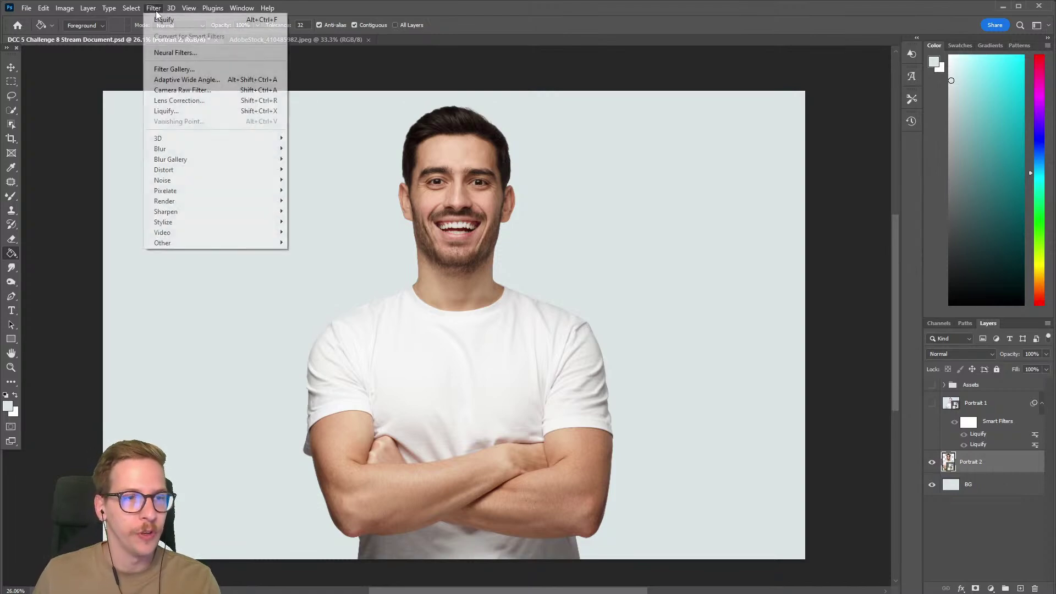
click(167, 111)
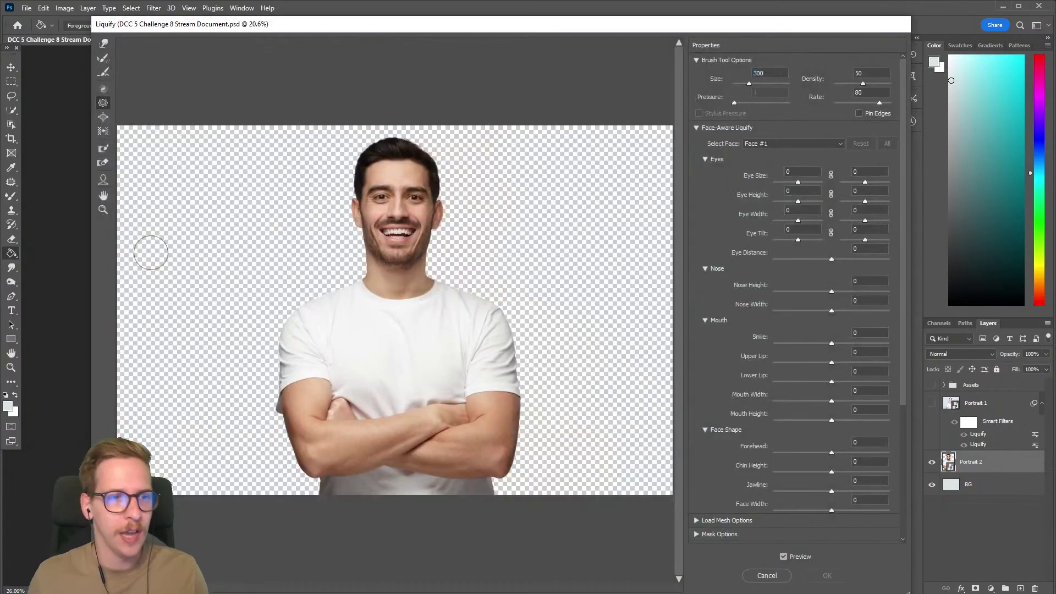
click(102, 211)
click(394, 220)
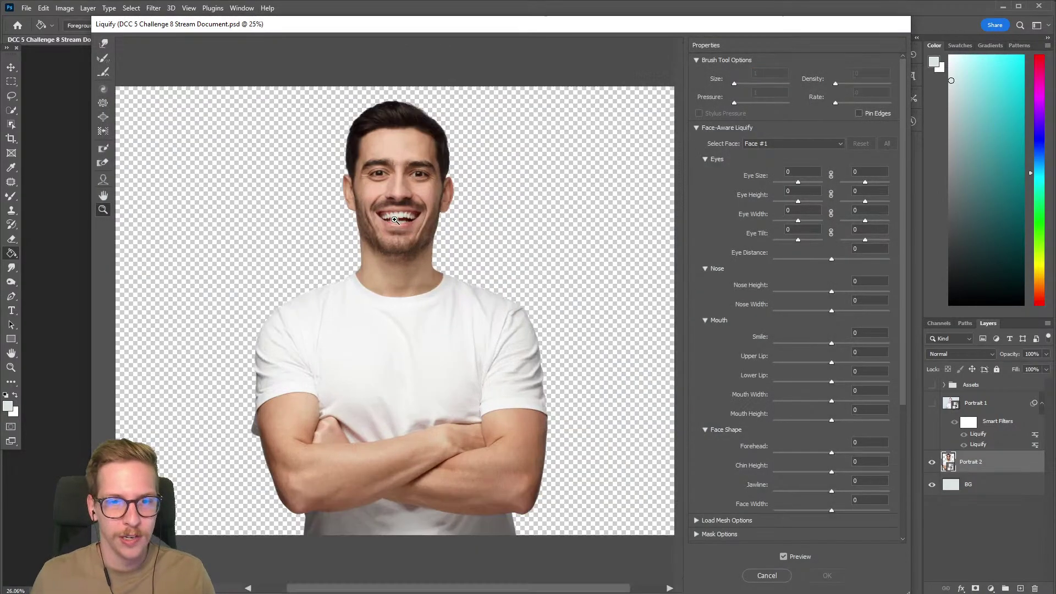
click(394, 220)
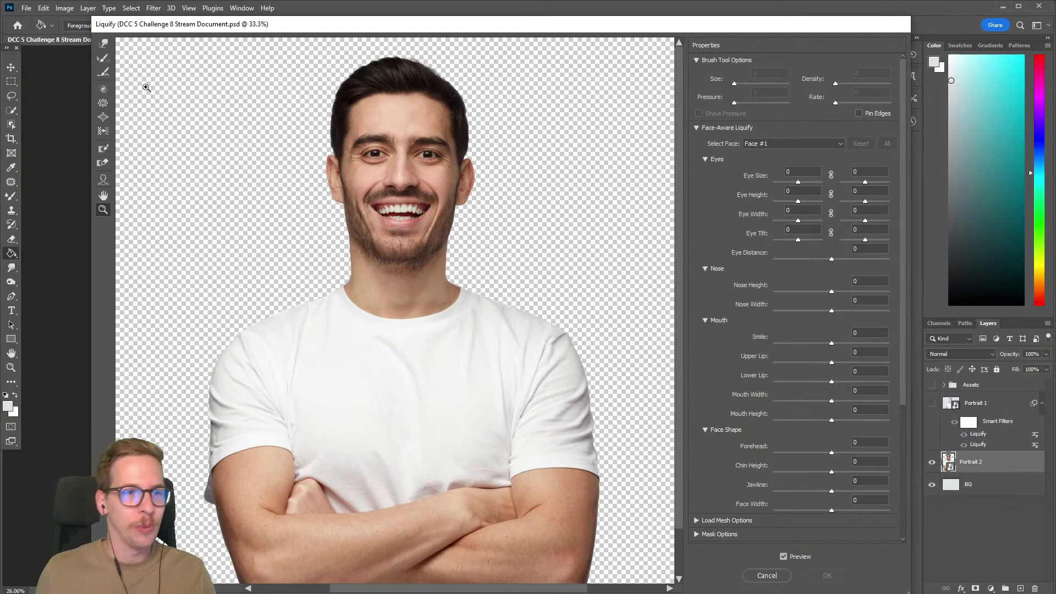
Reshape the man's face with the Face tool: Jawline 100, Chin Height -100, Face Width 100 and Forehead -100
click(103, 186)
mouse_move(439, 237)
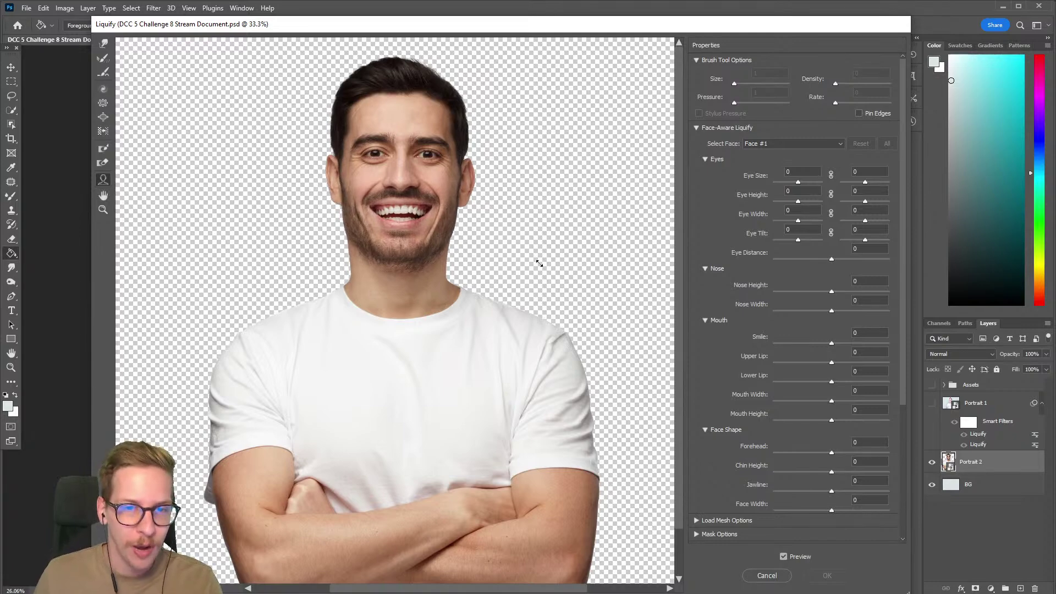
drag(445, 238, 537, 285)
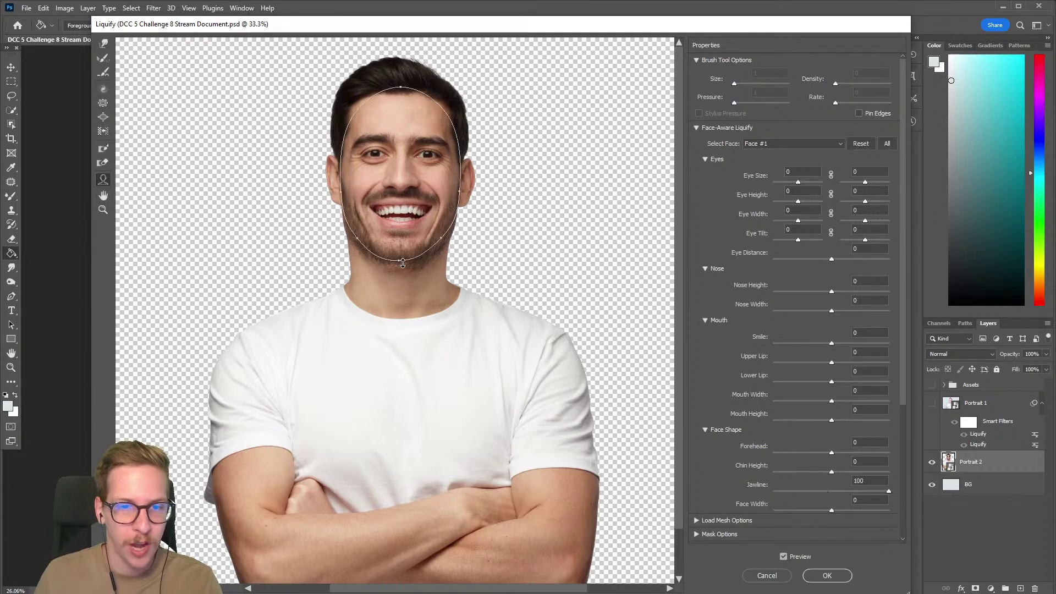
drag(404, 233, 401, 311)
drag(424, 228, 366, 245)
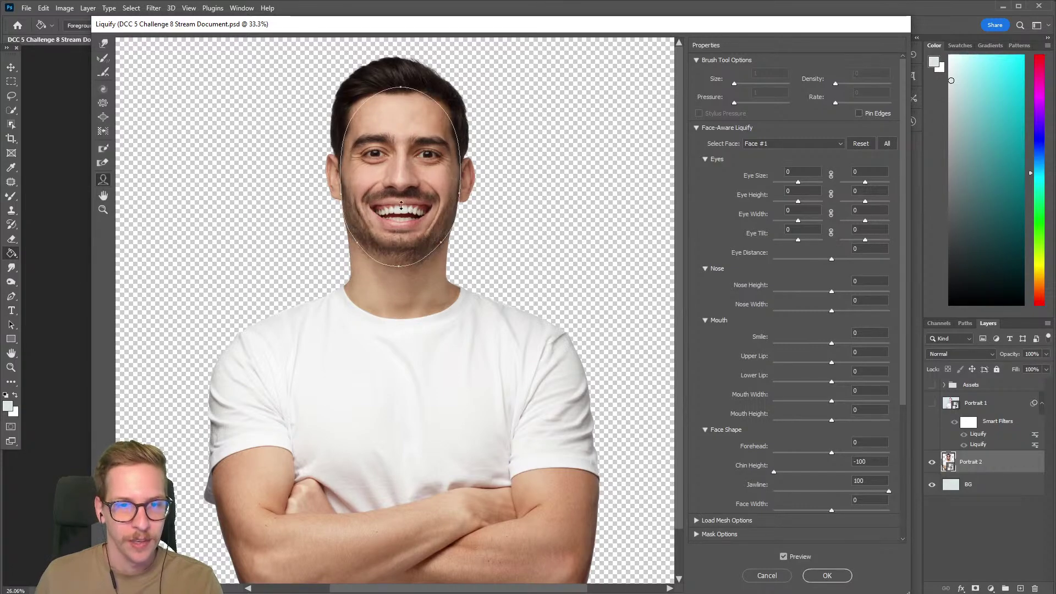
mouse_move(326, 246)
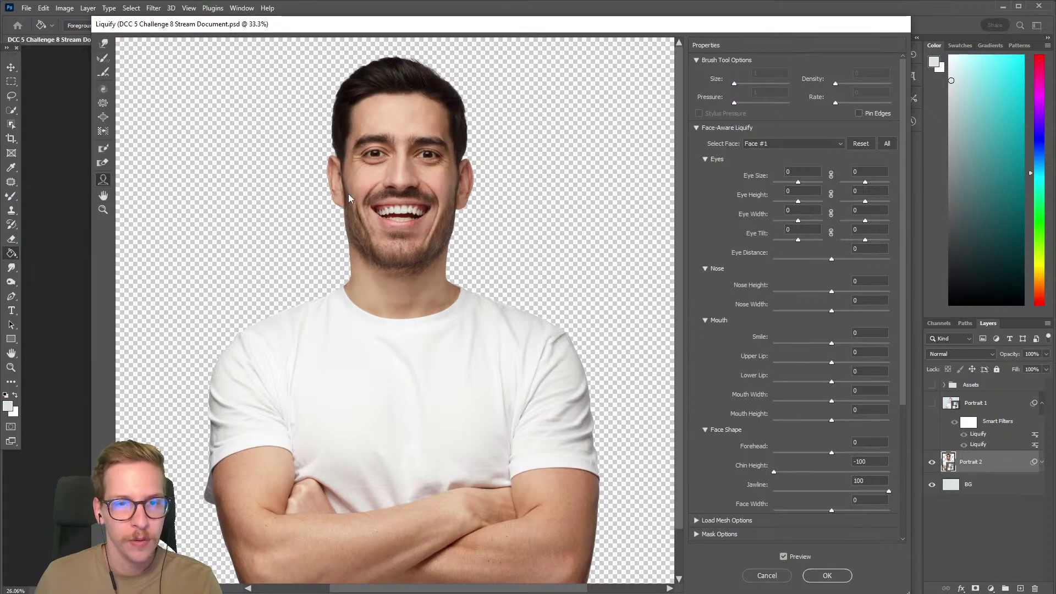
drag(284, 200, 284, 201)
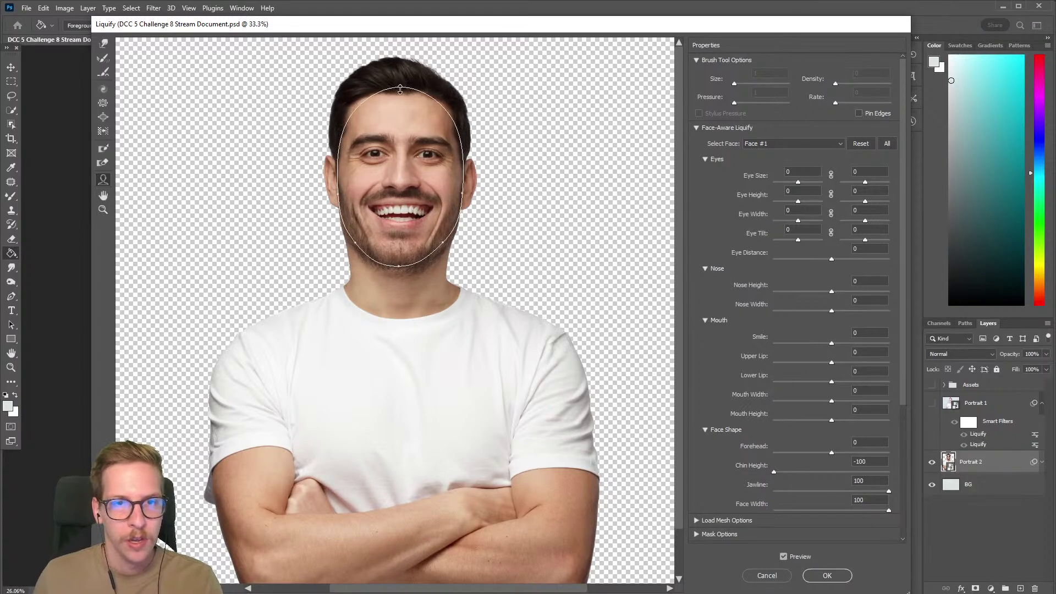
drag(399, 89, 401, 96)
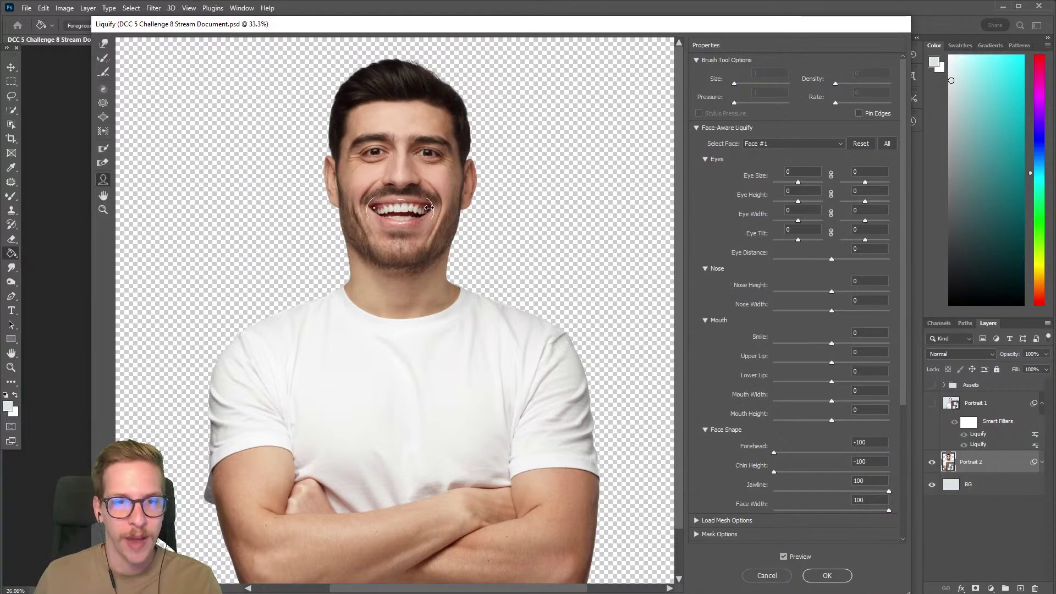
Set Mouth Width to 100, Lower Lip to -100, Nose Height and Nose Width to 100, Eye Tilt to -93 and -100, and apply Liquify
drag(428, 207, 526, 213)
drag(404, 220, 398, 245)
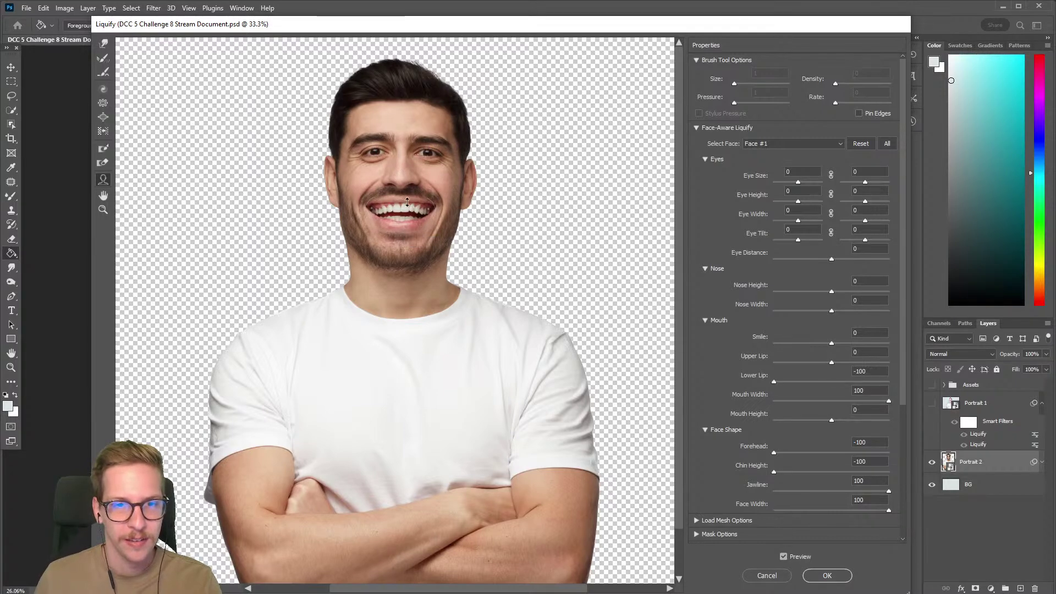
drag(401, 207, 407, 154)
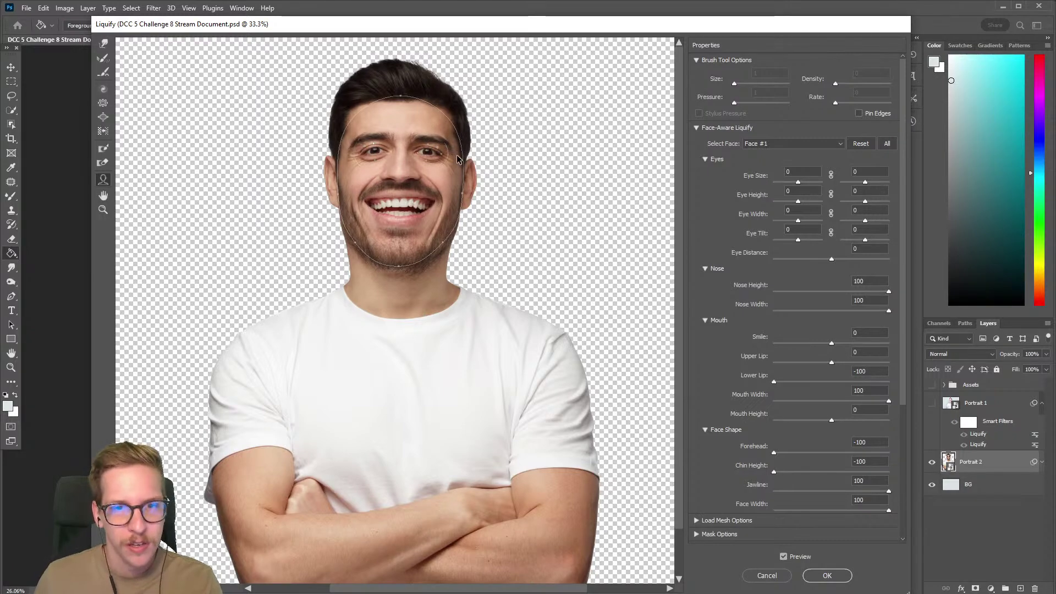
drag(352, 156, 359, 170)
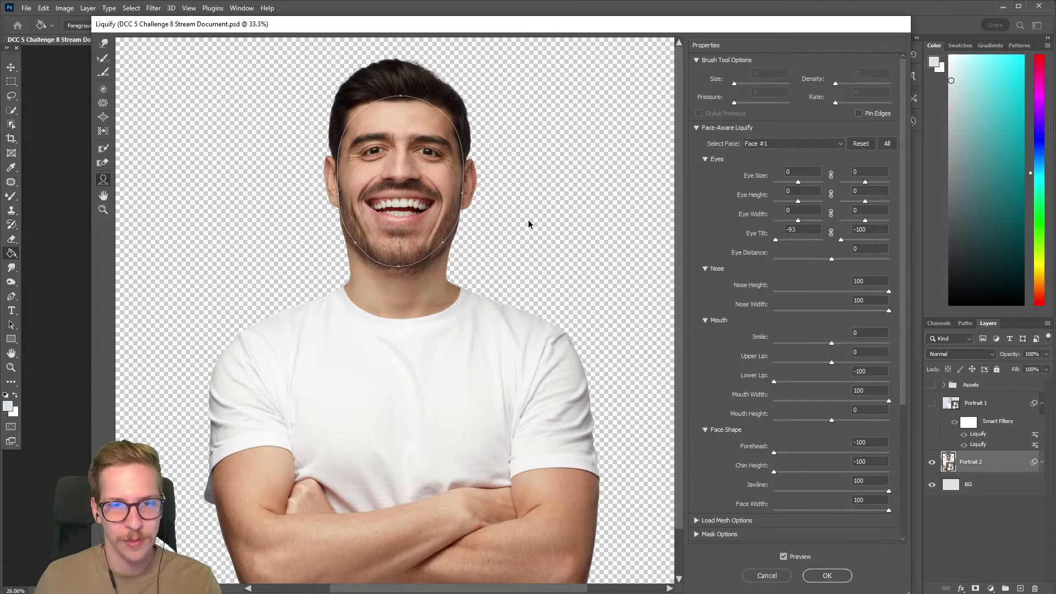
click(834, 576)
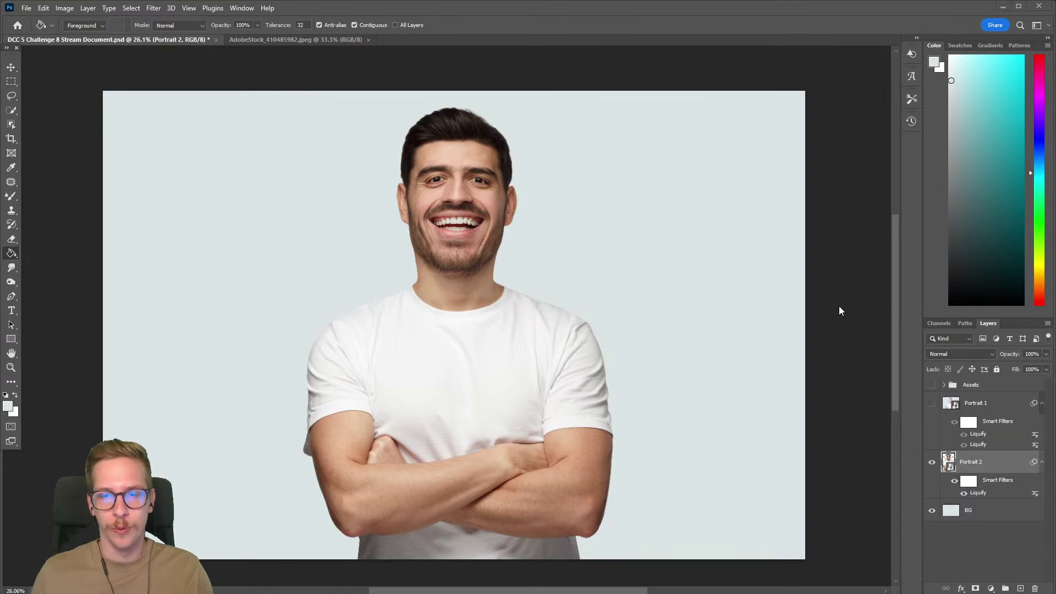
Reopen Liquify on Portrait 2 and use Forward Warp at brush size 800 to thicken the neck and narrow the upper head
click(152, 7)
click(169, 112)
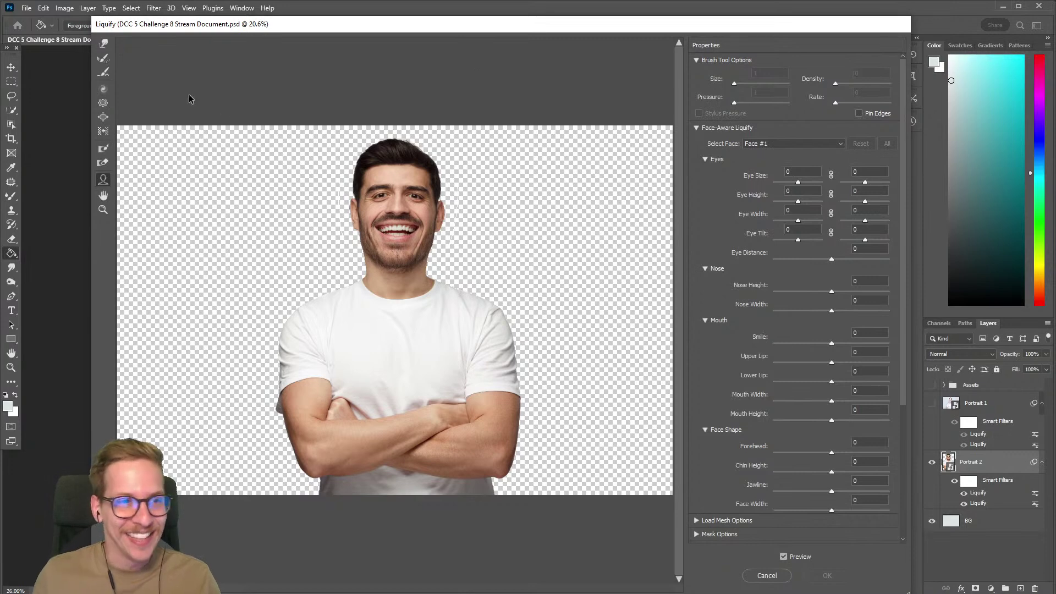
click(103, 43)
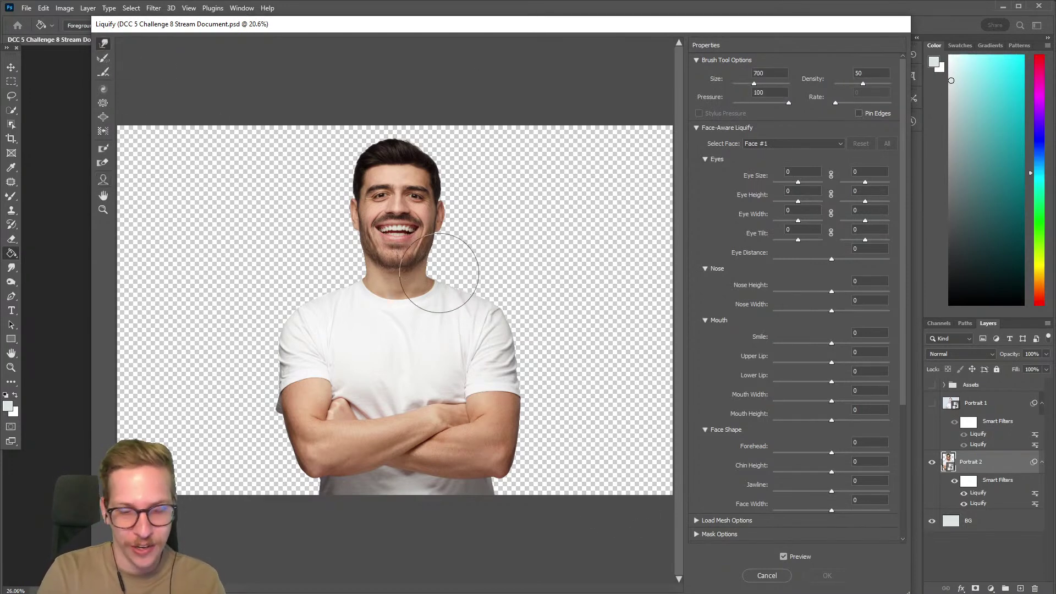
key(bracketright)
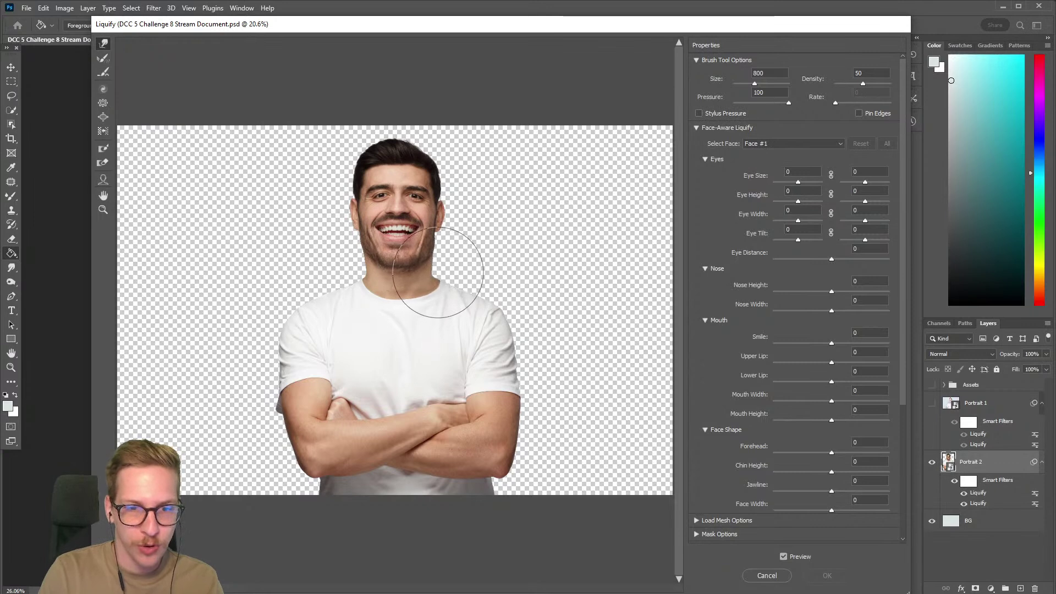
drag(358, 278, 350, 274)
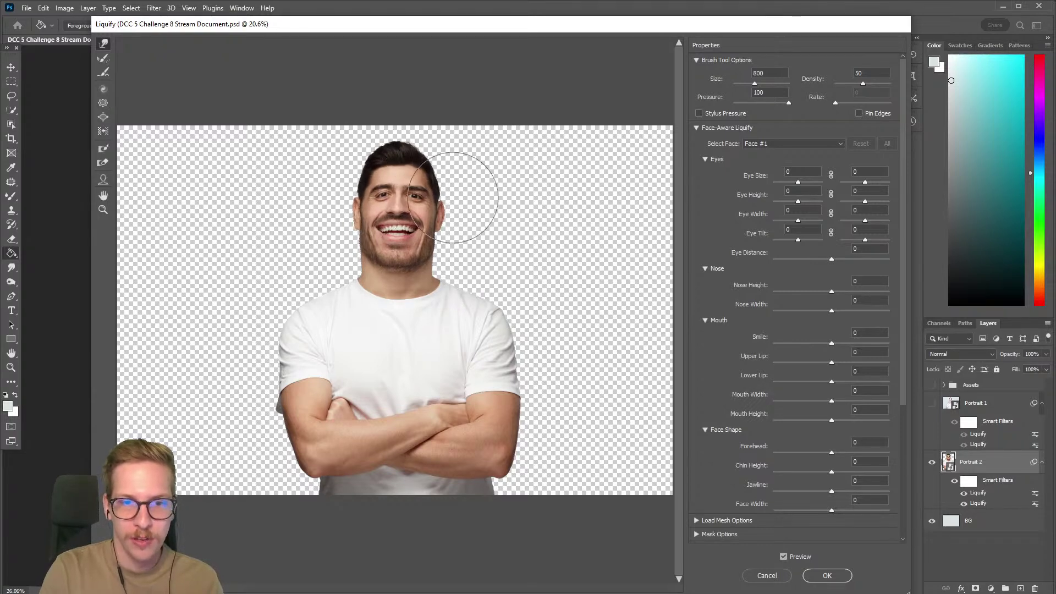
Push both sides of the jaw slightly outward with Forward Warp at brush size 600
key(bracketleft)
key(bracketleft)
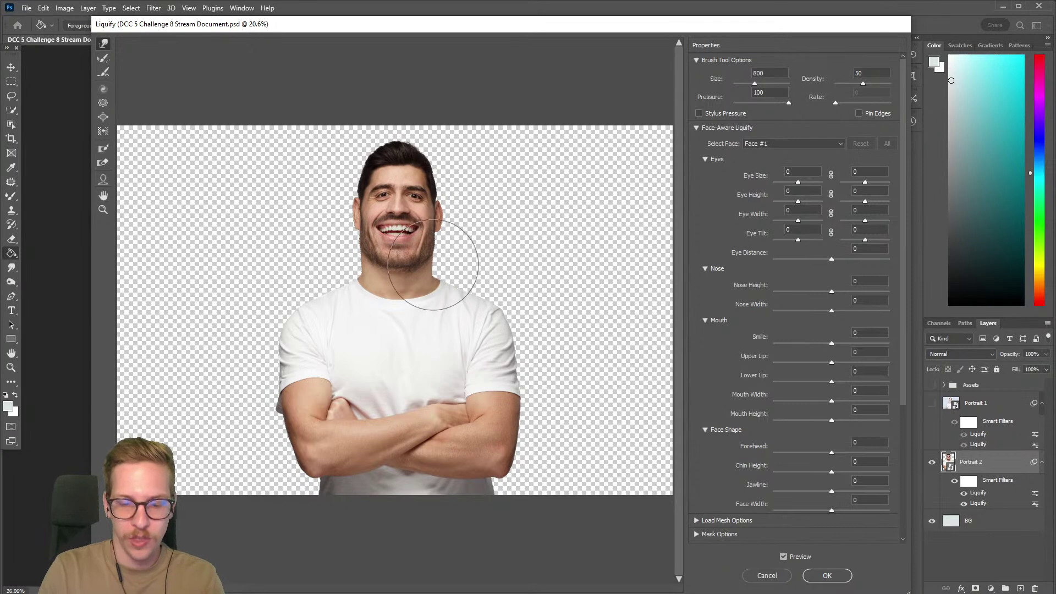
drag(430, 249, 434, 250)
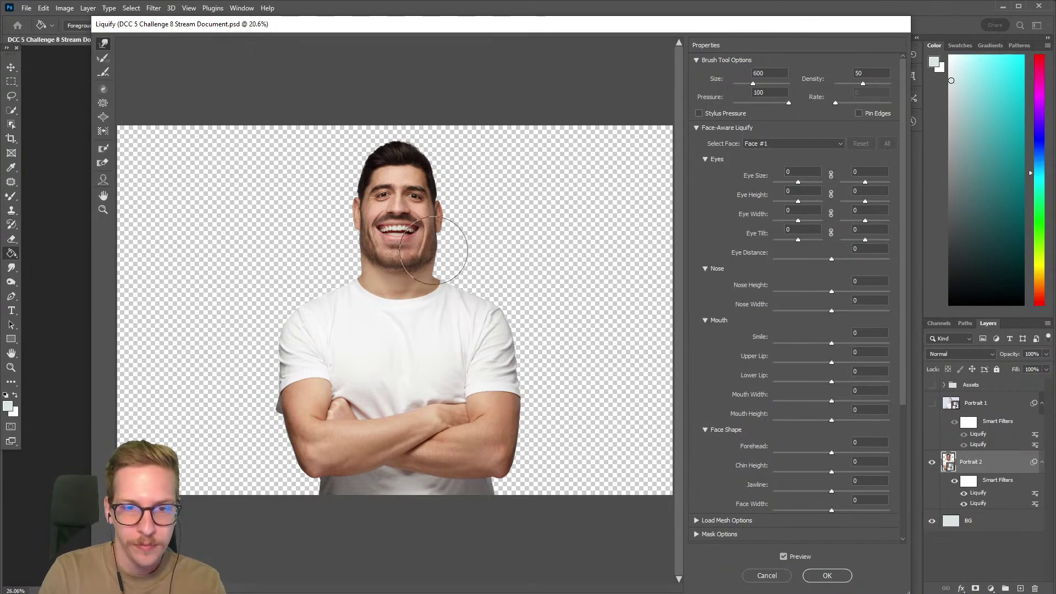
drag(368, 254, 364, 254)
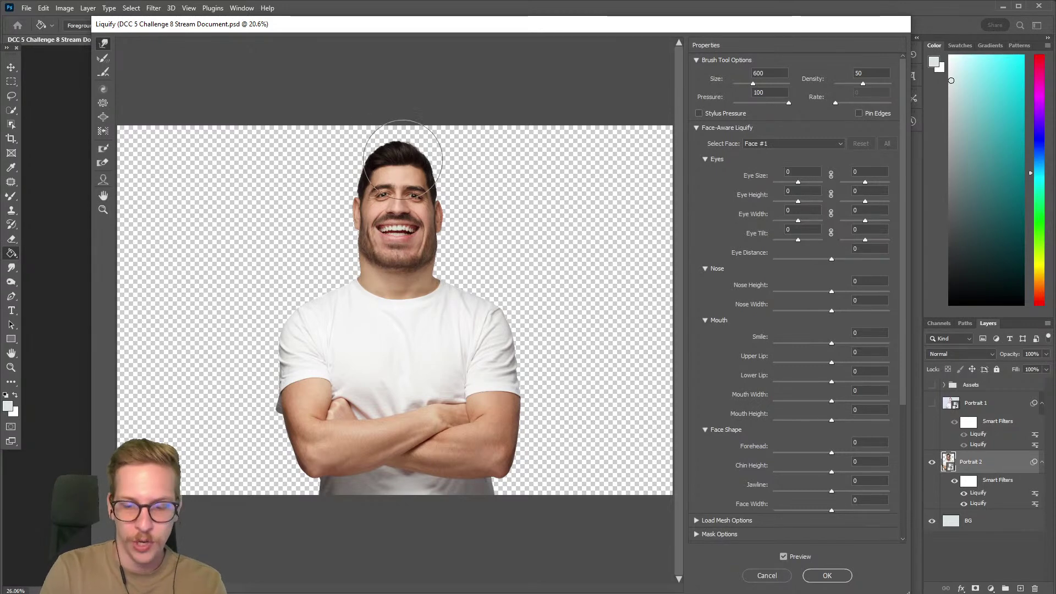
Push the crown of the head downward with Forward Warp at brush size 1100, and reduce the brush to 600
key(bracketright)
key(bracketright)
key(bracketright)
key(bracketright)
key(bracketright)
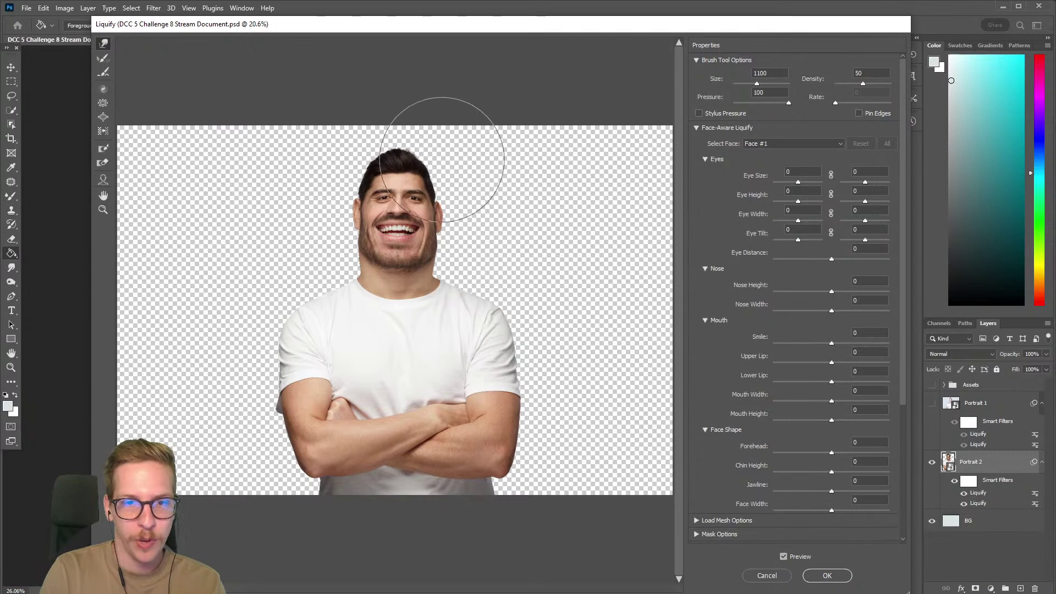
key(bracketleft)
key(bracketleft)
key(bracketleft)
key(bracketleft)
key(bracketleft)
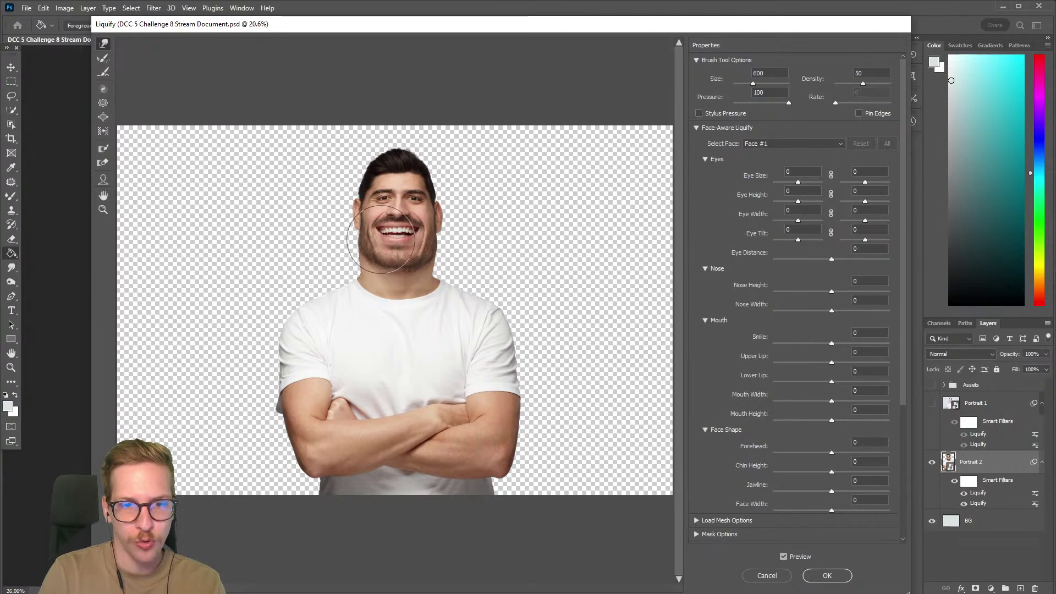
Bulk up the shoulders and both arms with Forward Warp at brush size 1000, expanding their outer edges and the inner upper arms
key(bracketright)
key(bracketright)
key(bracketright)
key(bracketright)
drag(503, 334, 509, 335)
drag(513, 388, 518, 388)
drag(515, 433, 530, 407)
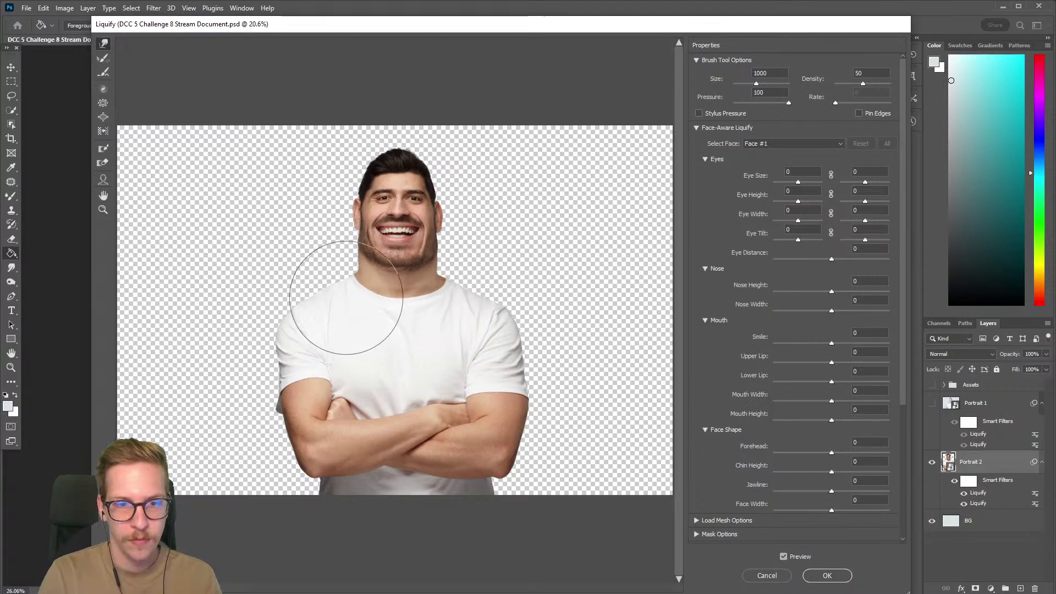
drag(287, 379, 284, 380)
drag(286, 428, 281, 432)
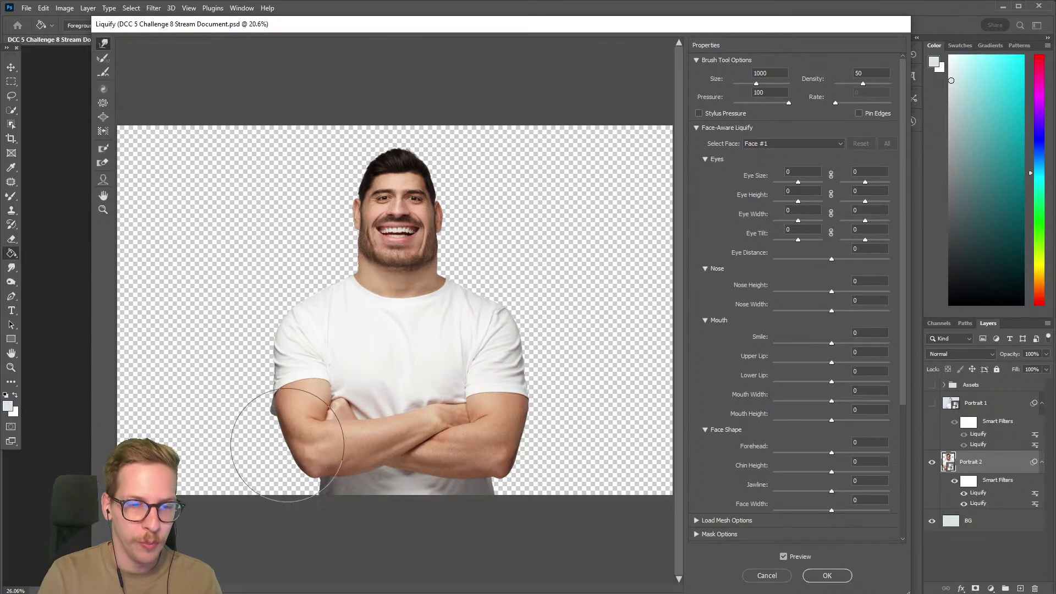
mouse_move(349, 398)
mouse_down()
mouse_move(330, 396)
mouse_move(353, 405)
mouse_move(381, 395)
mouse_up()
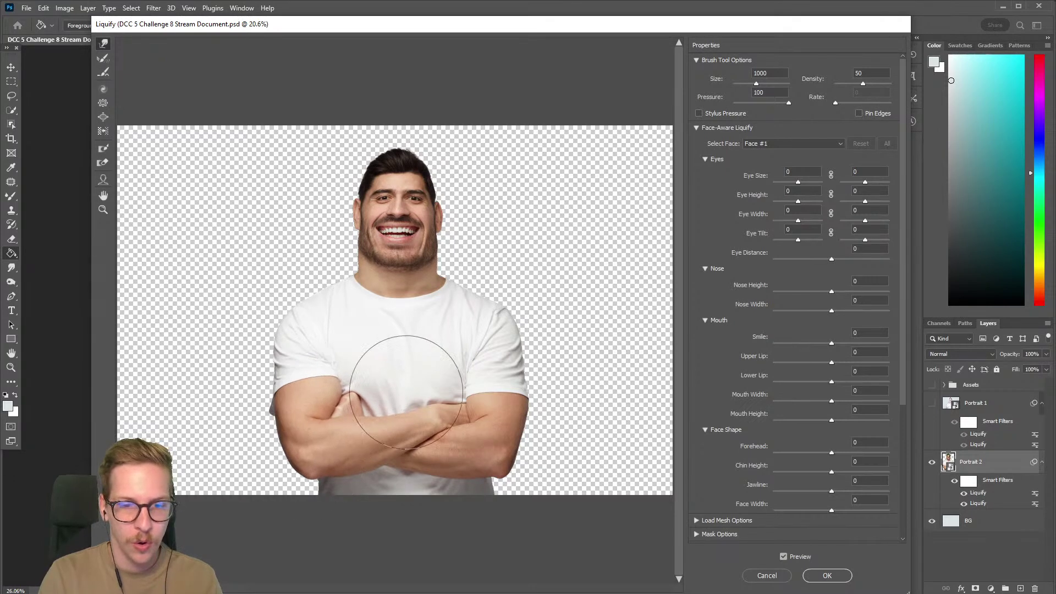
mouse_move(460, 398)
mouse_down()
mouse_move(368, 406)
mouse_move(425, 383)
mouse_up()
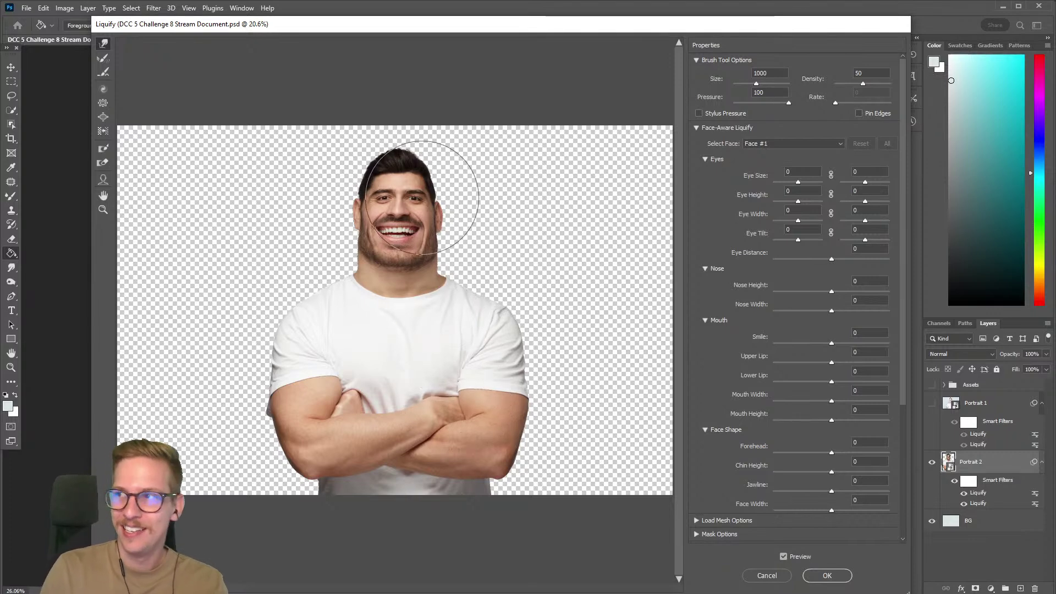
Lower the top of the head slightly and refine the smile with Forward Warp, using brush sizes 700, 300 and 500
key(bracketleft)
key(bracketleft)
key(bracketleft)
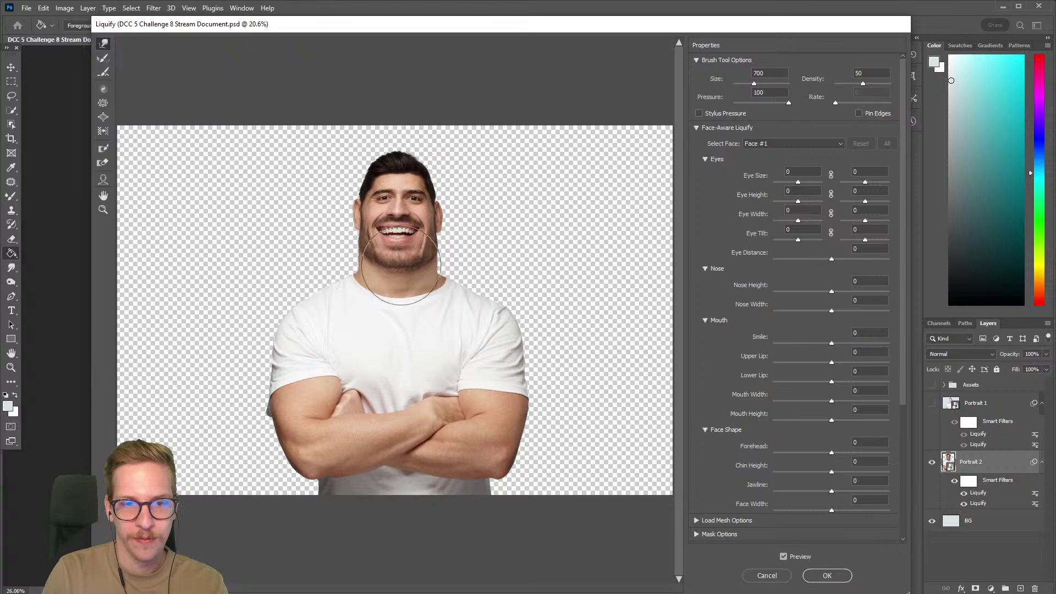
key(bracketleft)
key(bracketleft)
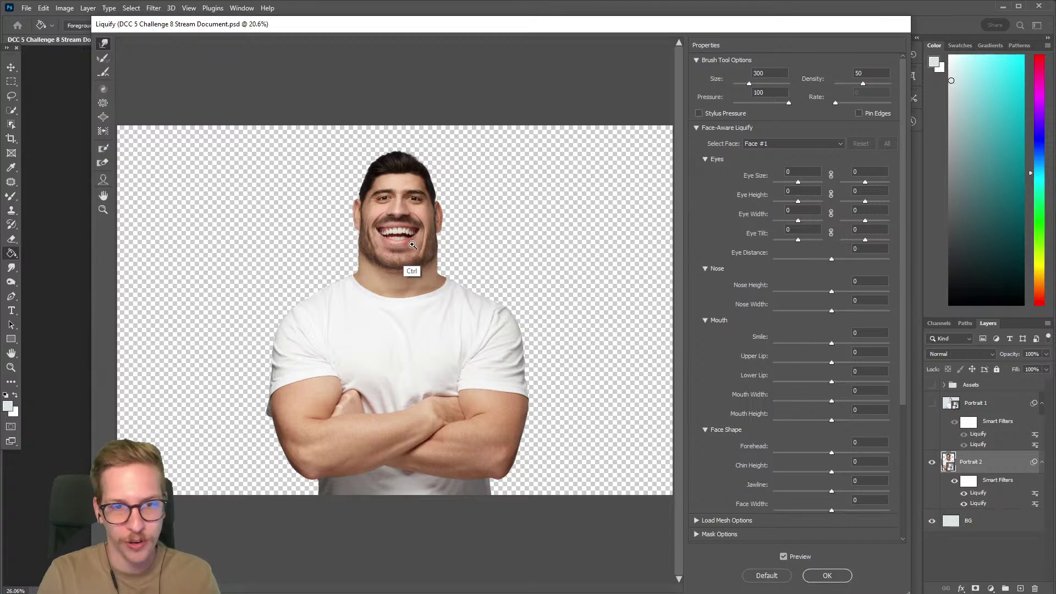
key(bracketright)
key(bracketright)
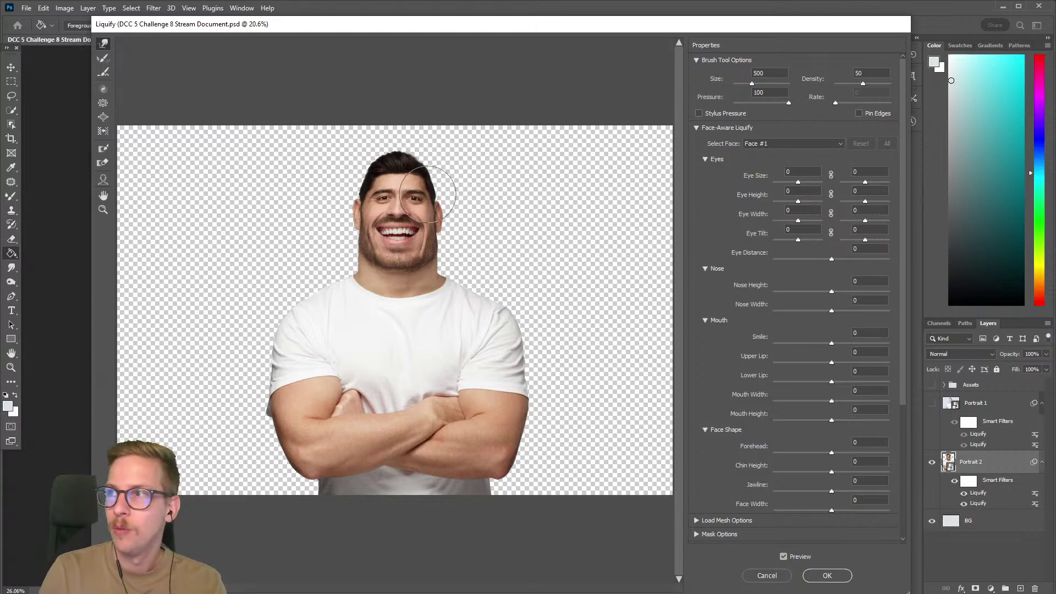
Refine the face with the Pucker tool at brush size 300 and the Bloat tool at 400, and apply Liquify
click(103, 103)
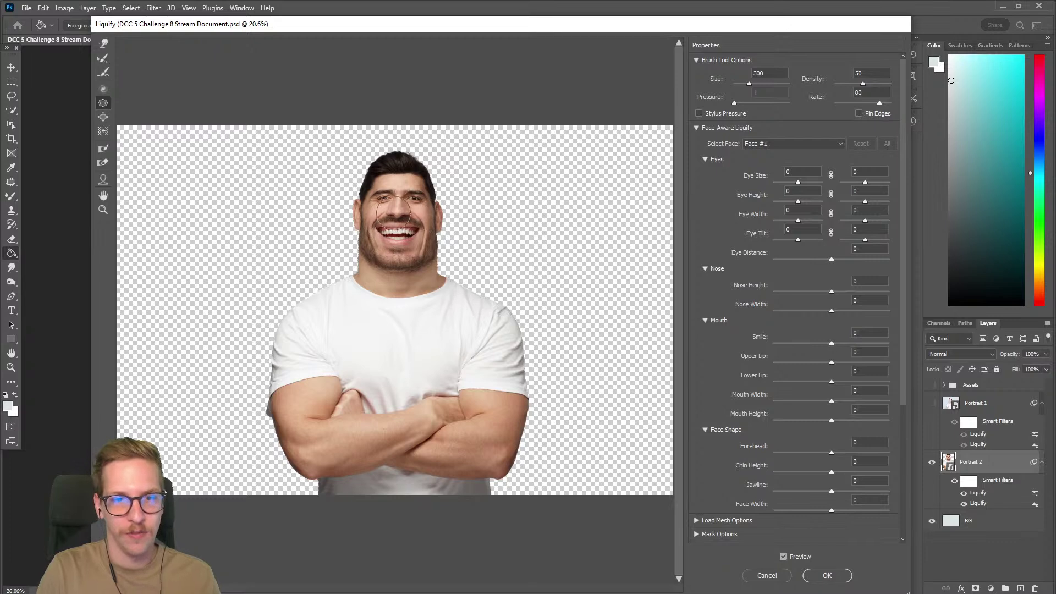
click(103, 117)
key(bracketright)
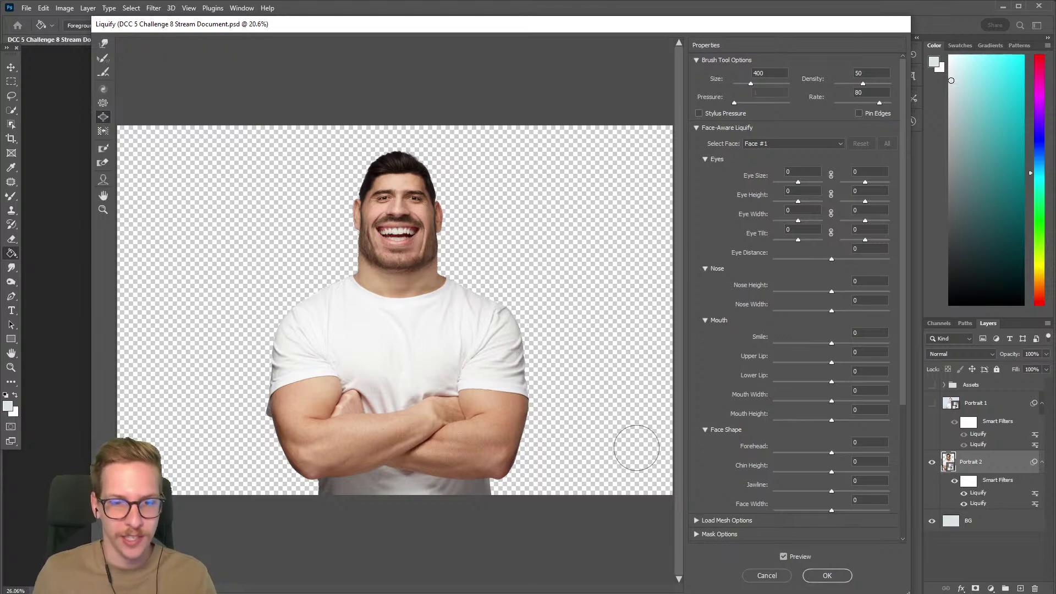
click(828, 575)
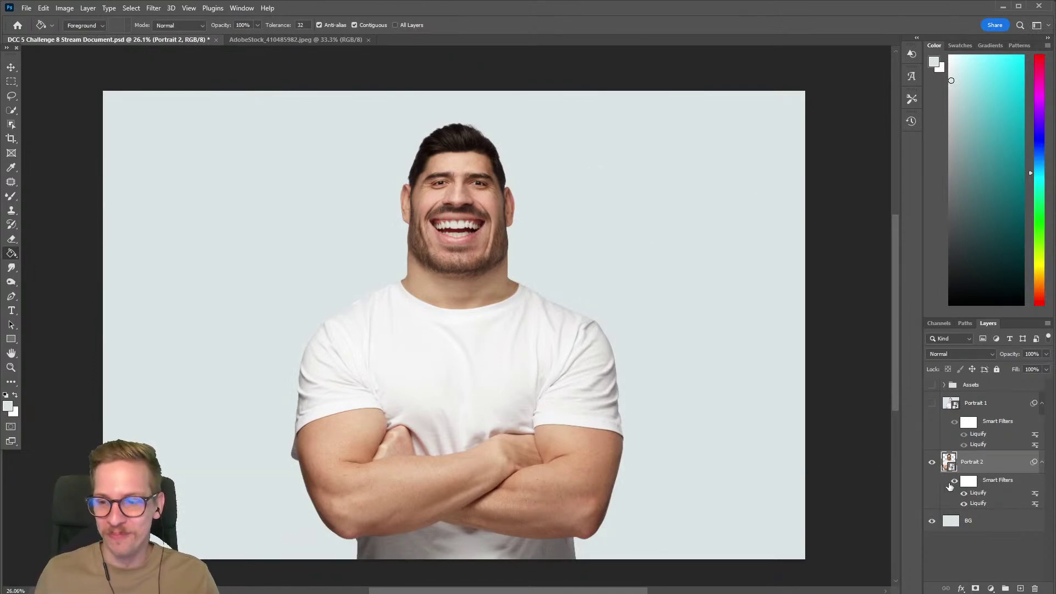
Save the document, compare Portrait 2 with its lower Liquify filter off and on, and move the Portrait 1 layer below BG
key(ctrl+s)
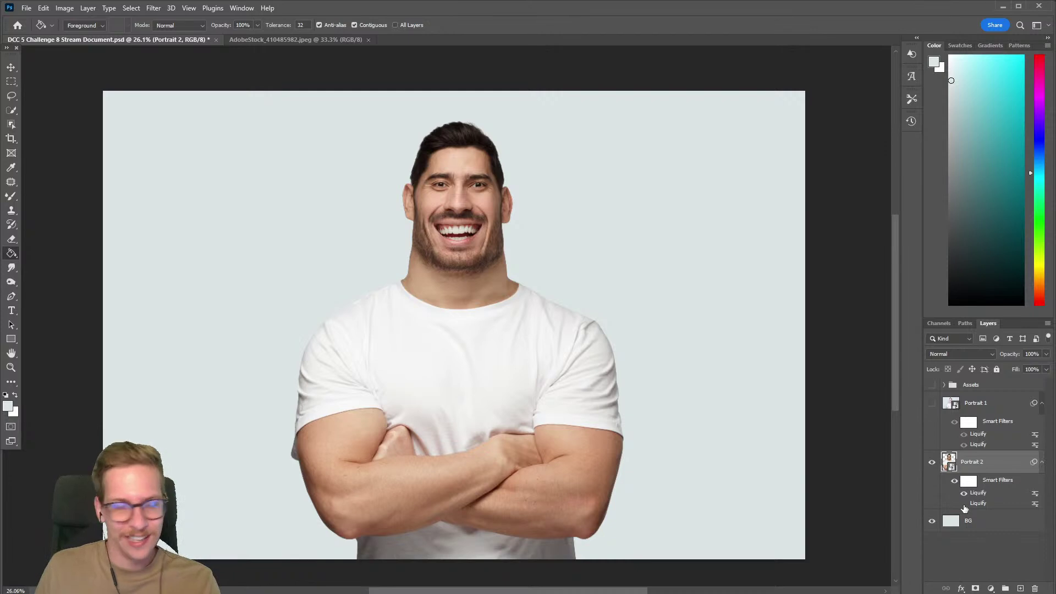
click(964, 503)
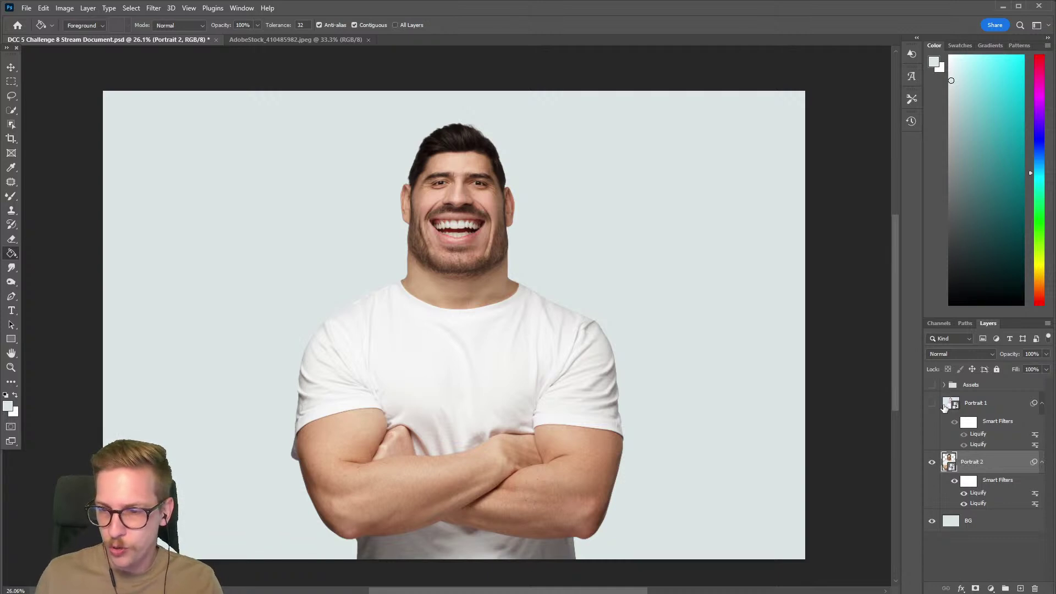
drag(987, 403, 992, 533)
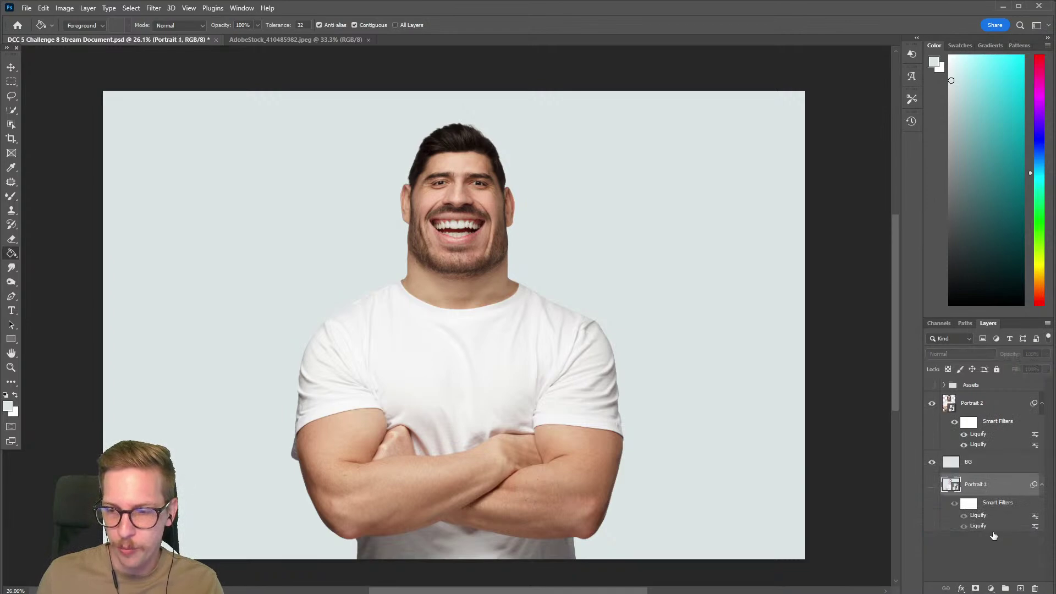
Duplicate the Portrait 2 layer and rasterize the copy
click(965, 404)
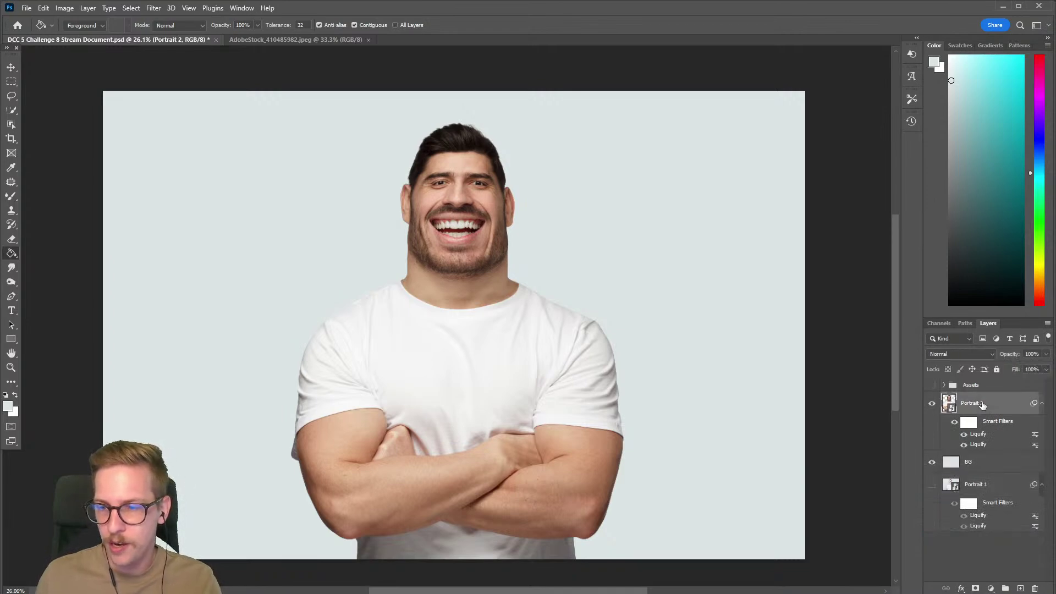
key(ctrl+j)
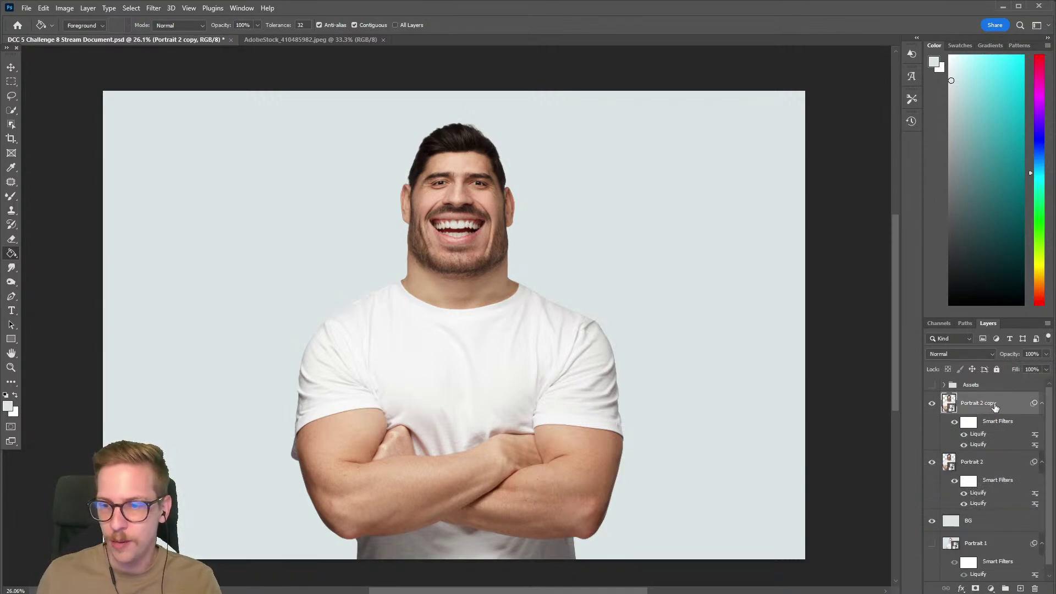
right_click(994, 404)
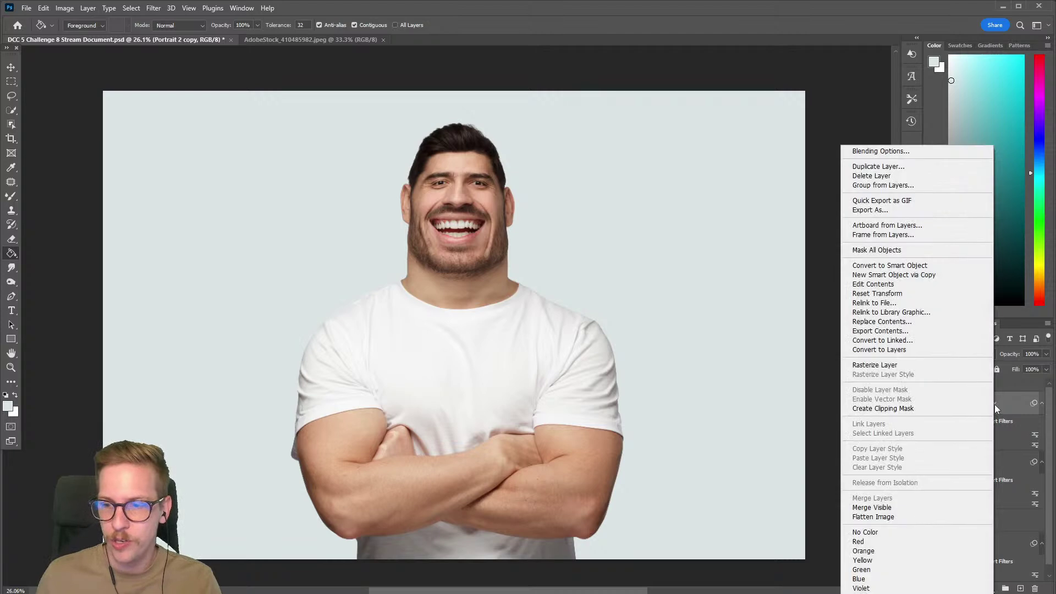
click(898, 367)
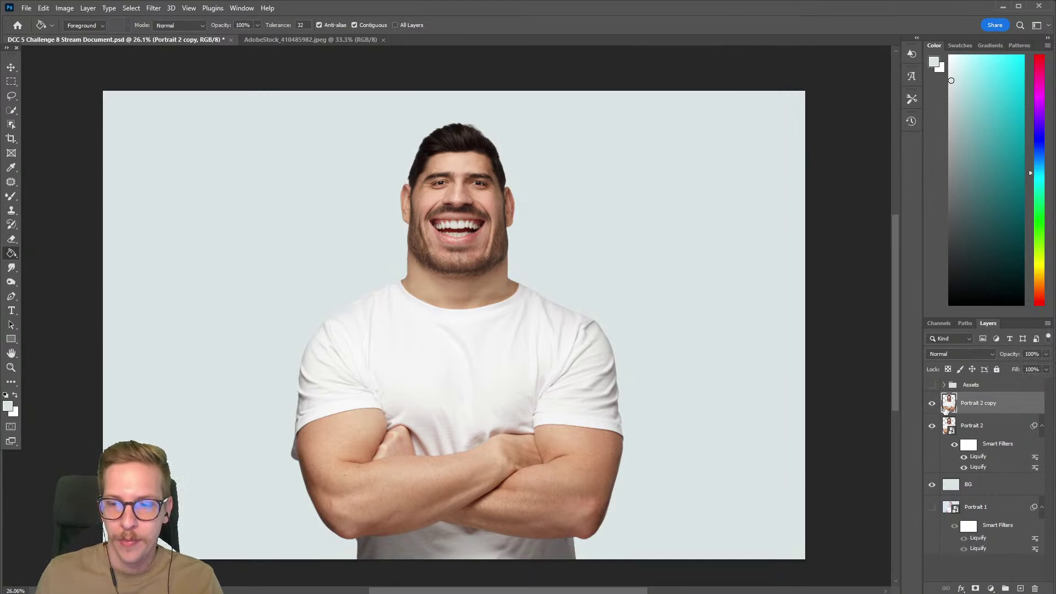
Hide the original Portrait 2 layer and convert the rasterized copy to a smart object
click(932, 427)
right_click(985, 405)
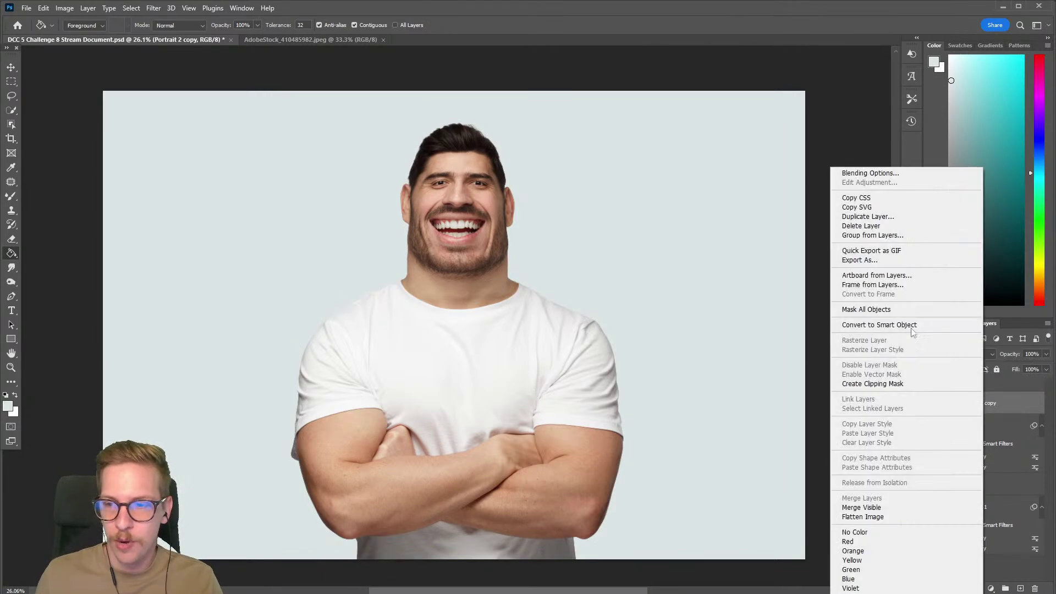
click(885, 325)
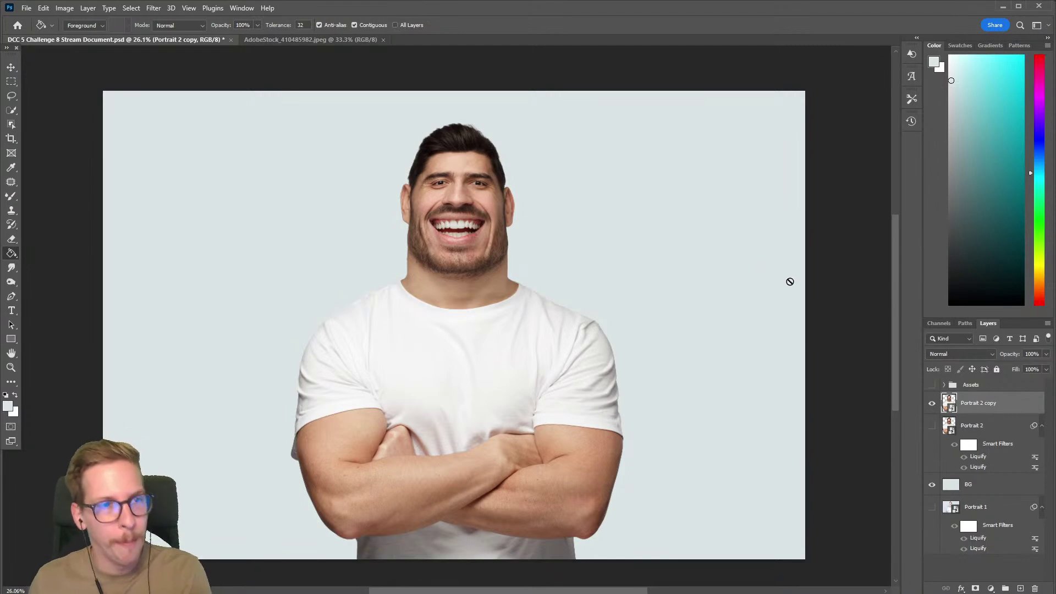
Open the Filter Gallery for the Portrait 2 copy, preview Dry Brush on the face, and choose the Artistic filter Sponge instead
click(155, 9)
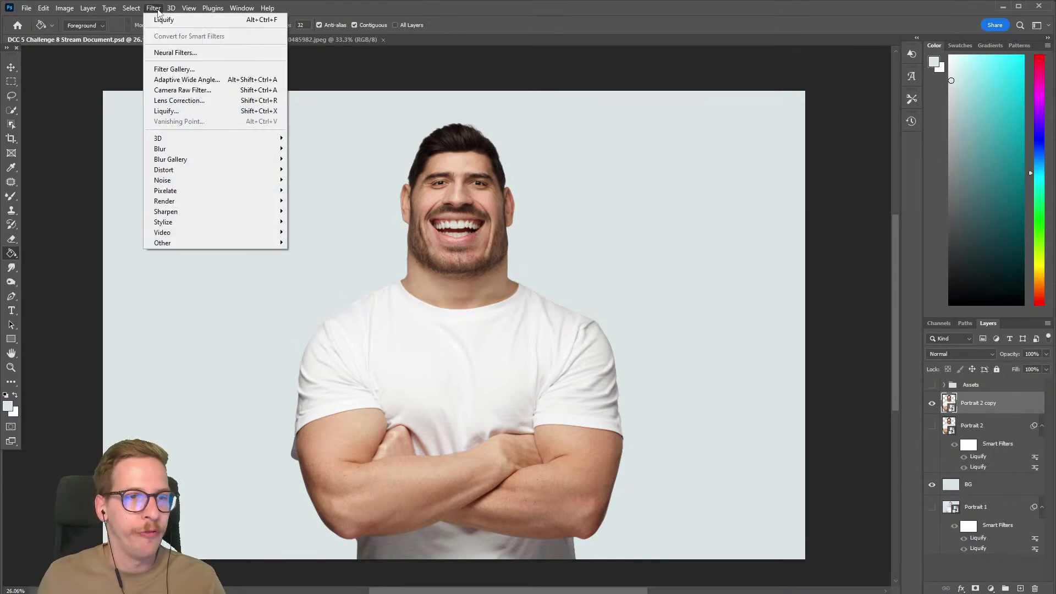
click(170, 69)
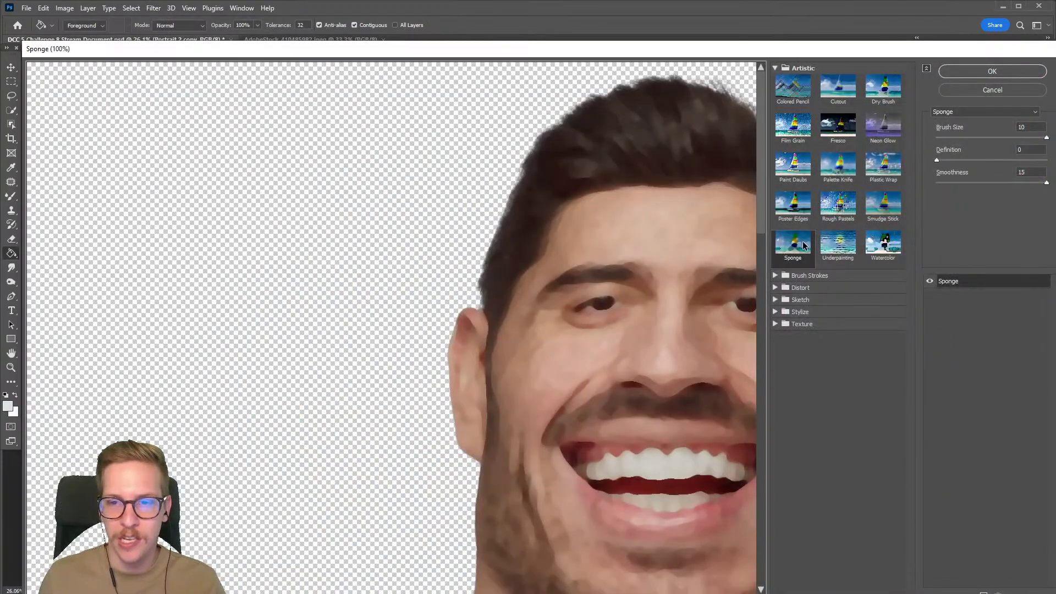
click(889, 92)
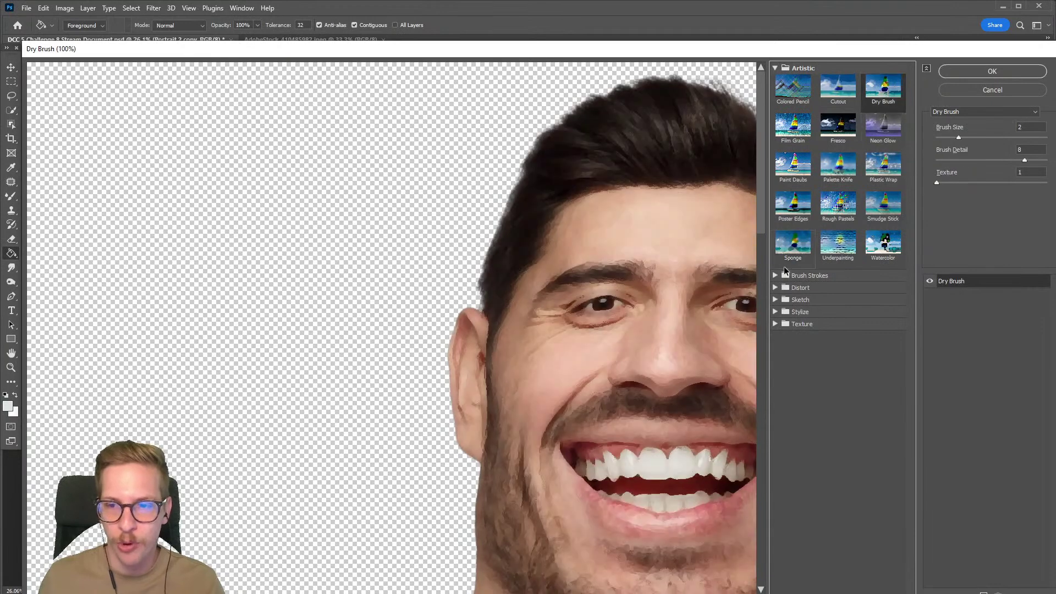
drag(694, 278, 559, 249)
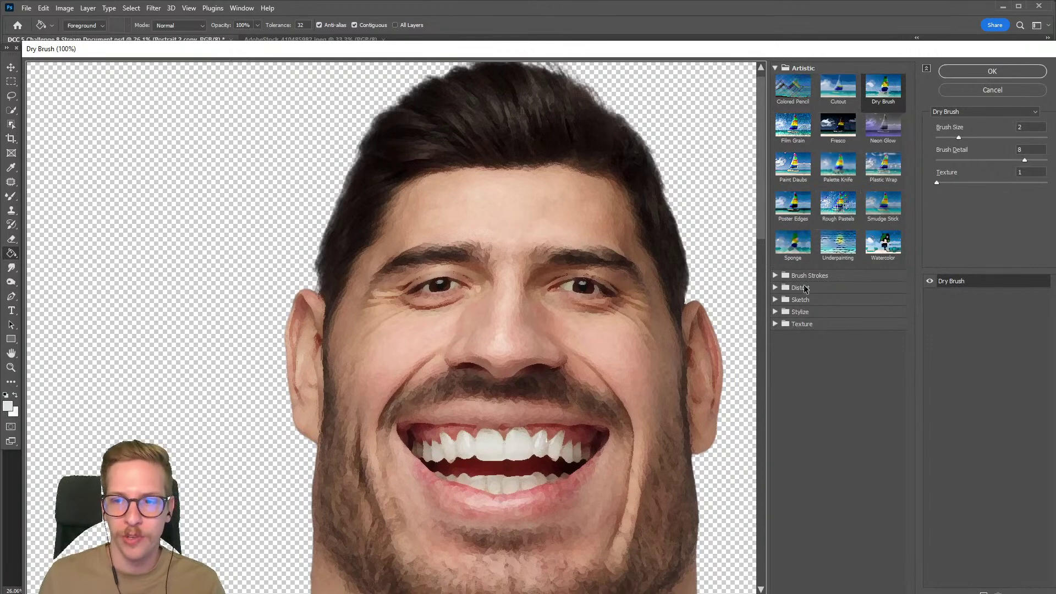
click(798, 249)
drag(577, 370, 555, 307)
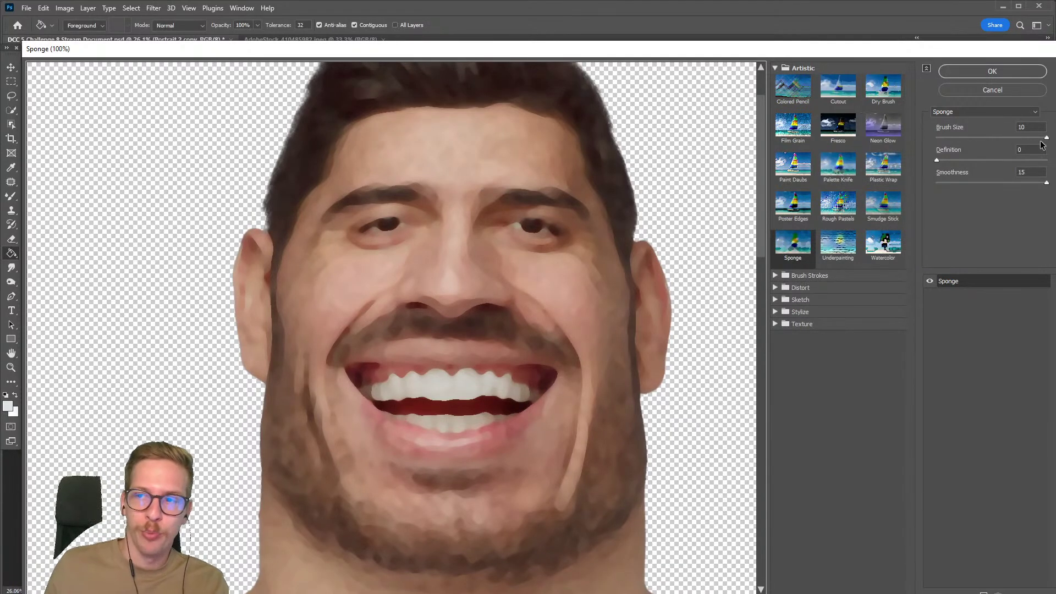
Try the Sponge filter with brush sizes 5 and 0 and with smoothness 1
drag(1046, 138, 991, 134)
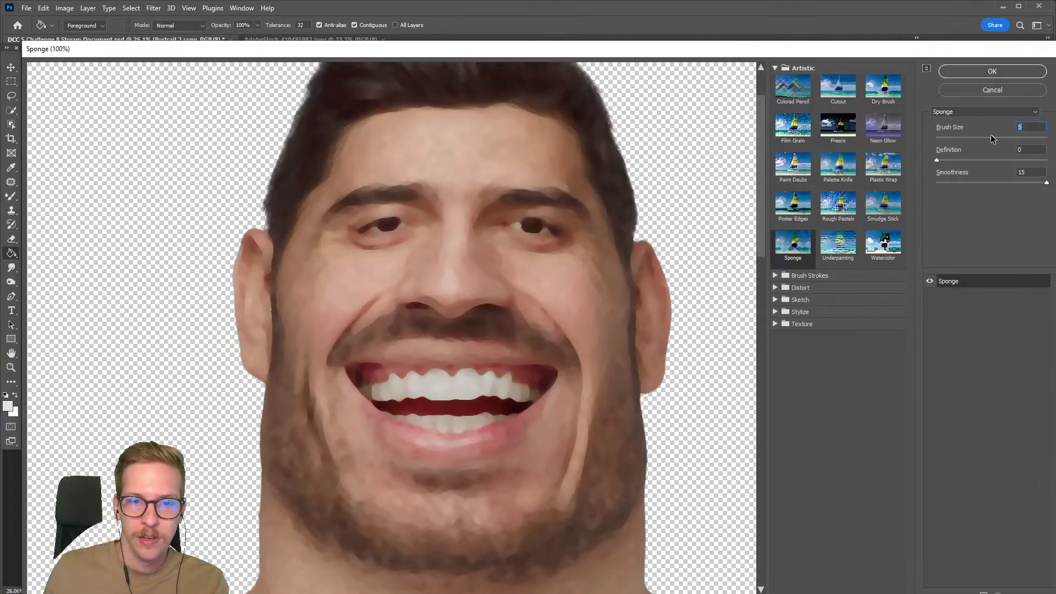
drag(991, 134, 906, 139)
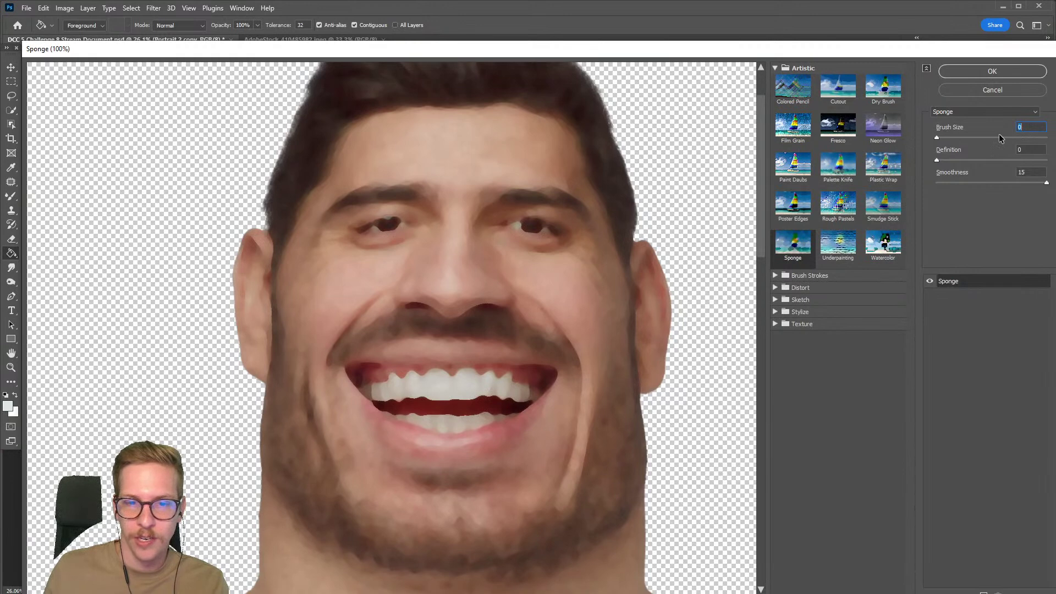
click(1047, 183)
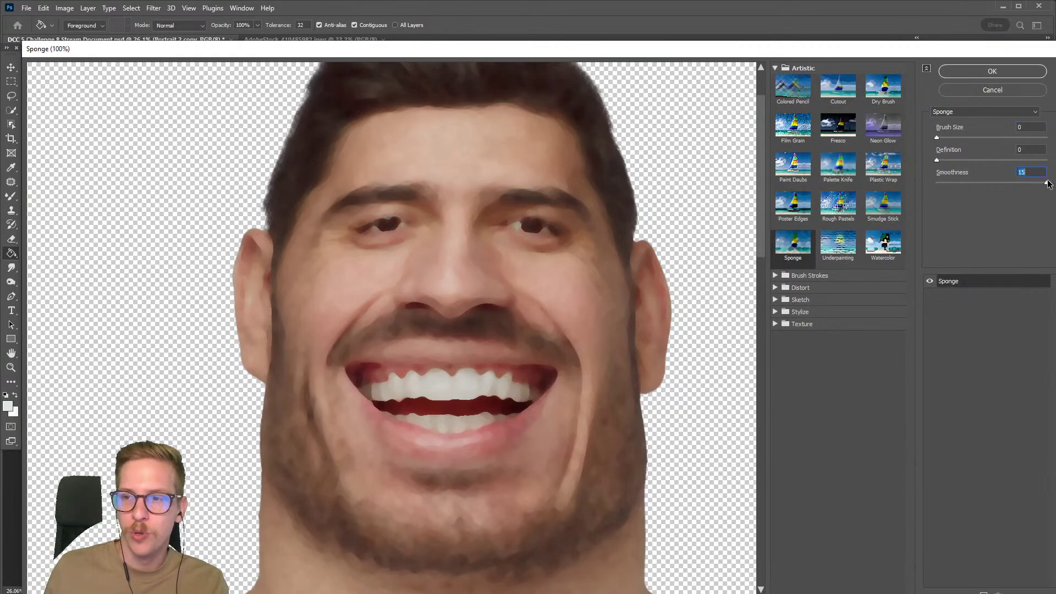
drag(1046, 184, 935, 192)
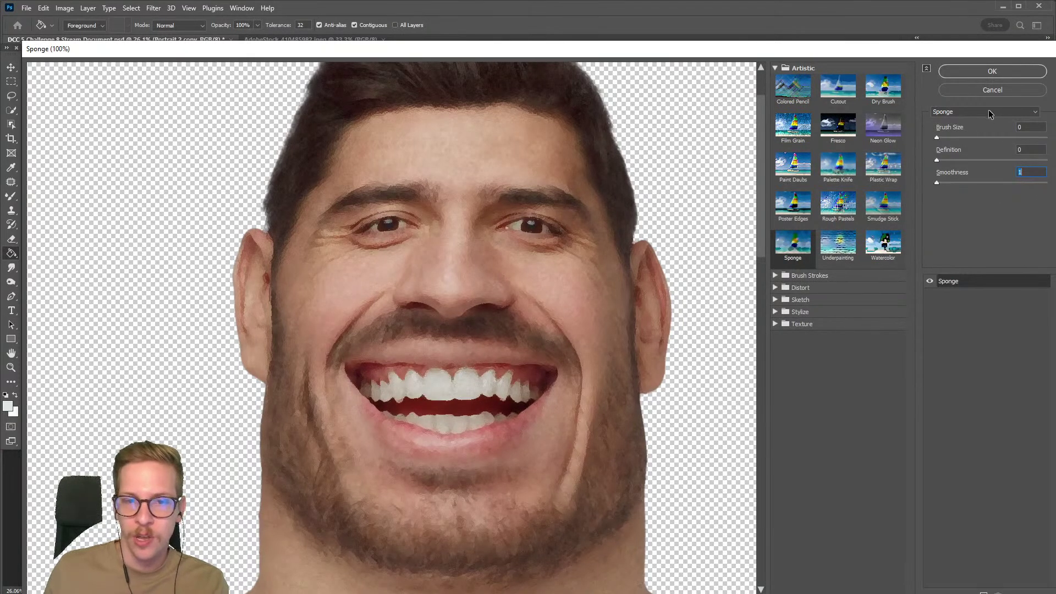
click(936, 138)
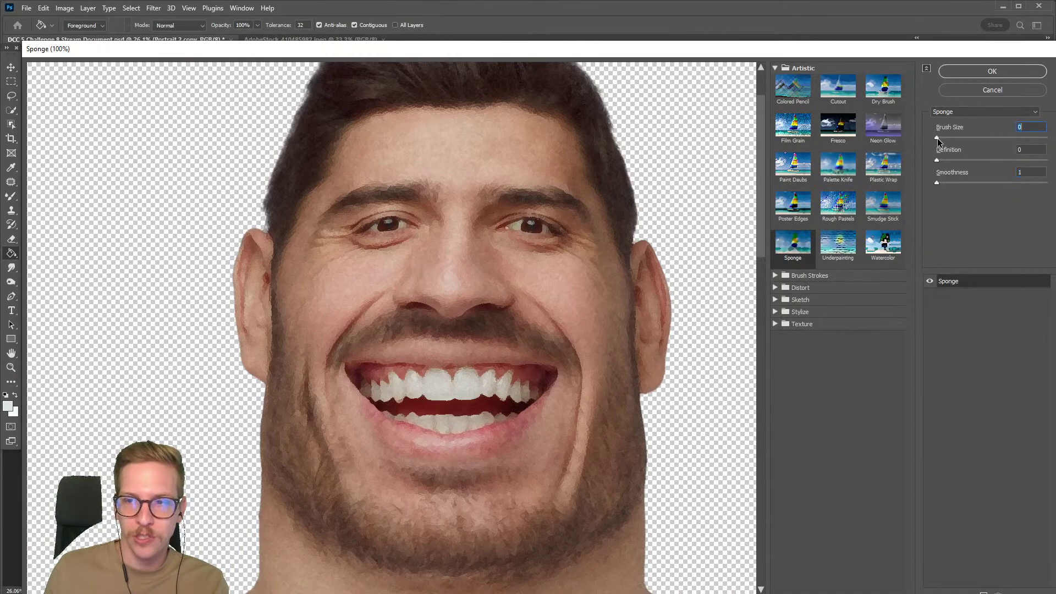
Set the Sponge filter's brush size to 10 and smoothness to 15, and apply it to the Portrait 2 copy
drag(942, 137, 1046, 138)
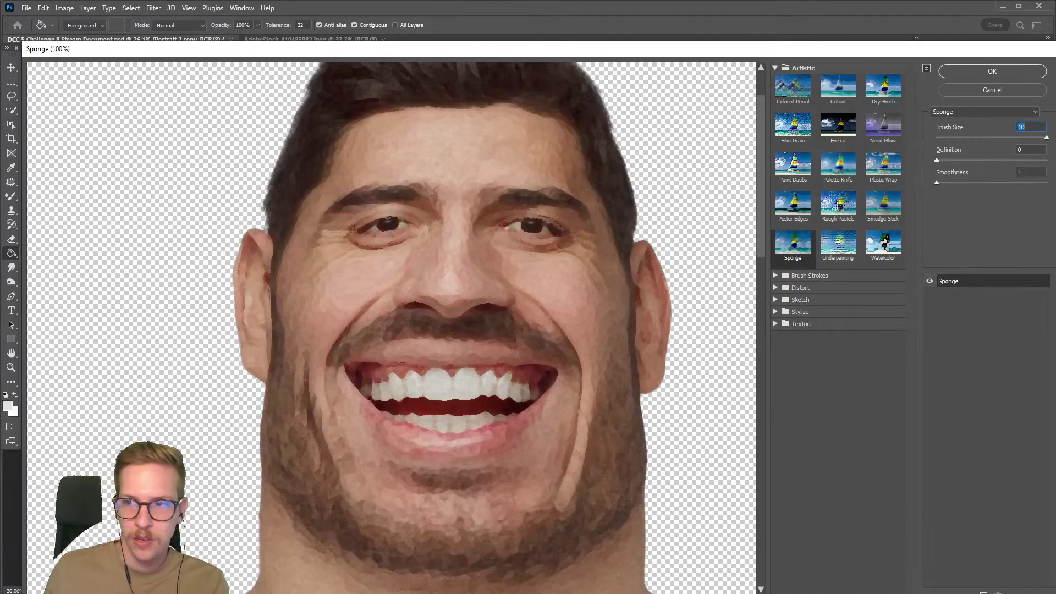
drag(948, 185, 955, 182)
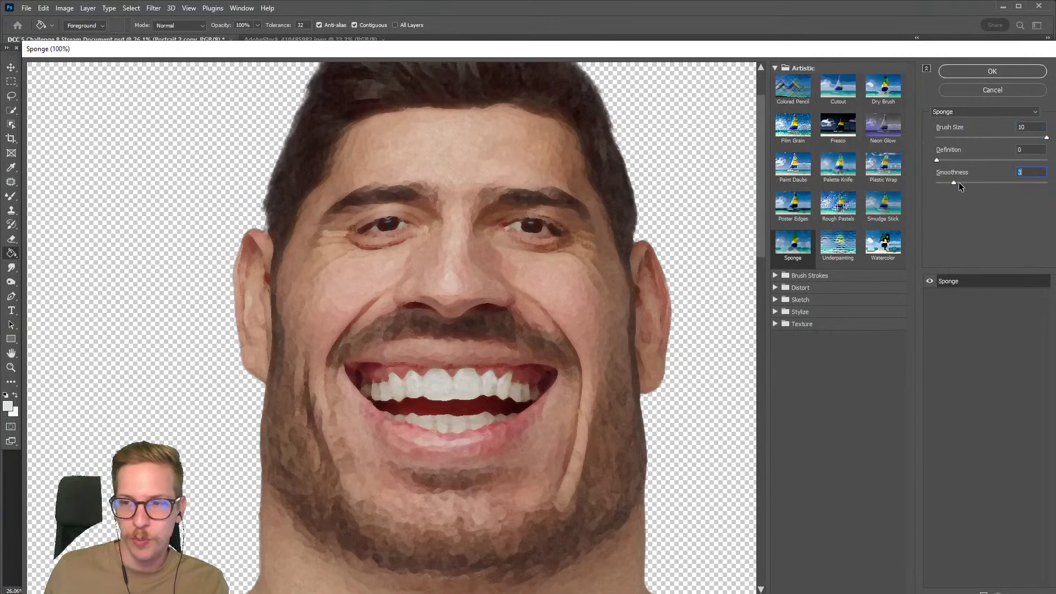
drag(1039, 187, 1049, 187)
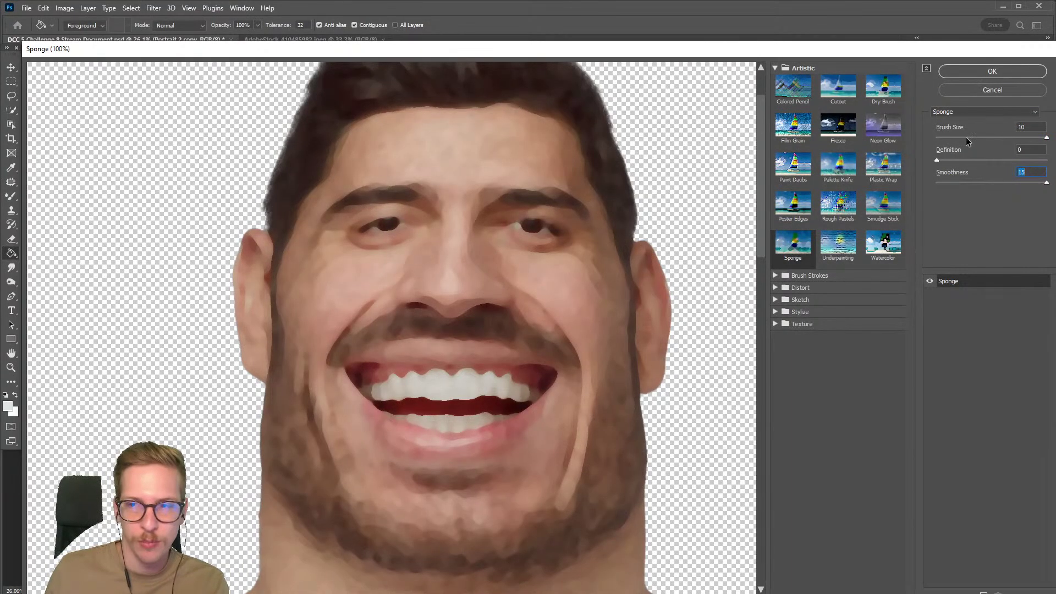
click(964, 73)
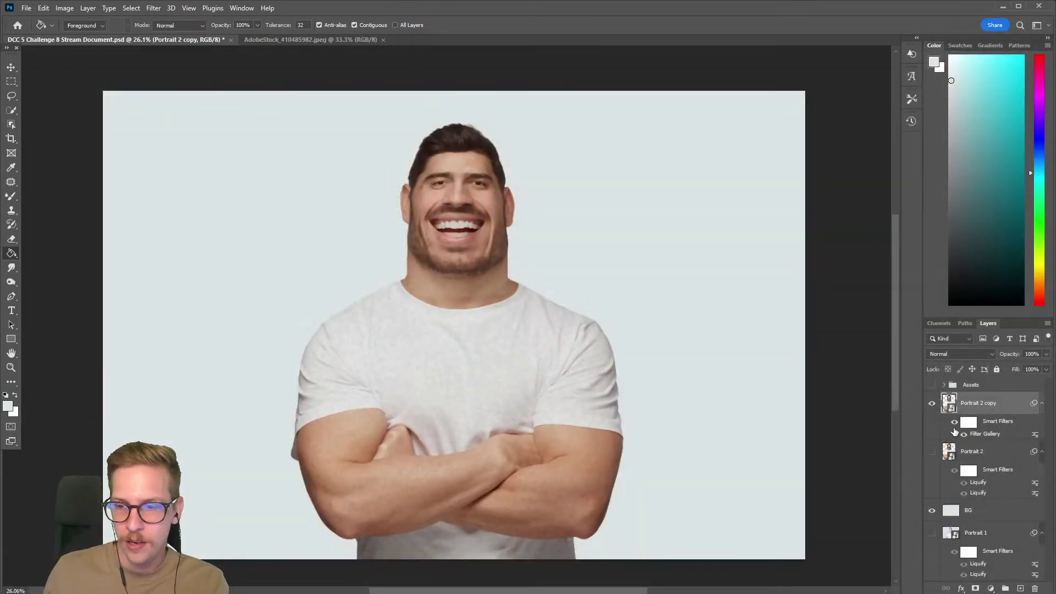
Apply Oil Paint with Stylization 7.0, Cleanliness 10.0, Scale 0.1, Bristle Detail 0.0 and no lighting to the Portrait 2 copy, and save the document
click(130, 9)
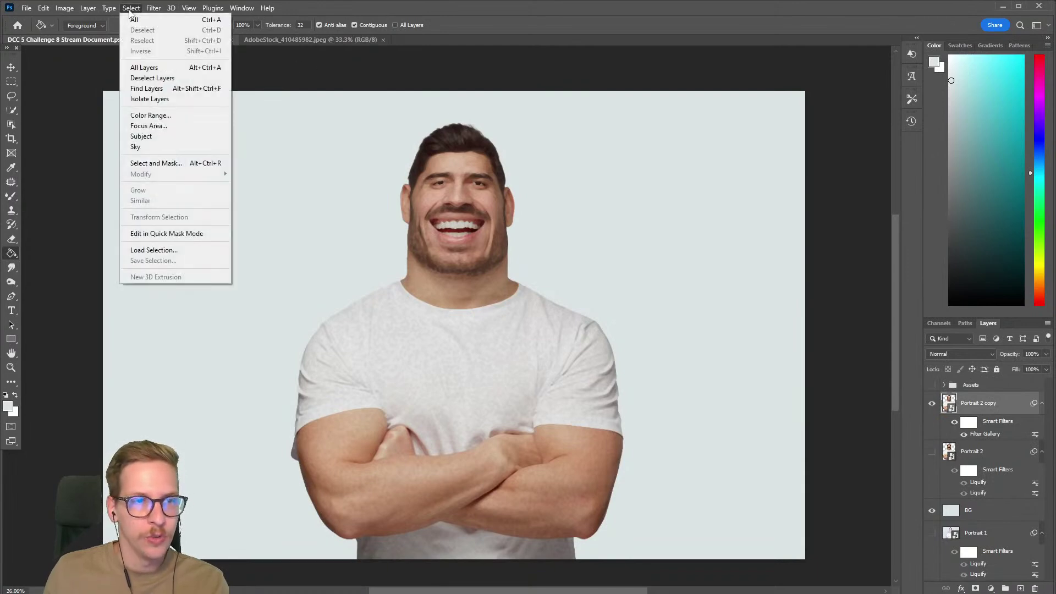
mouse_move(154, 8)
mouse_move(187, 222)
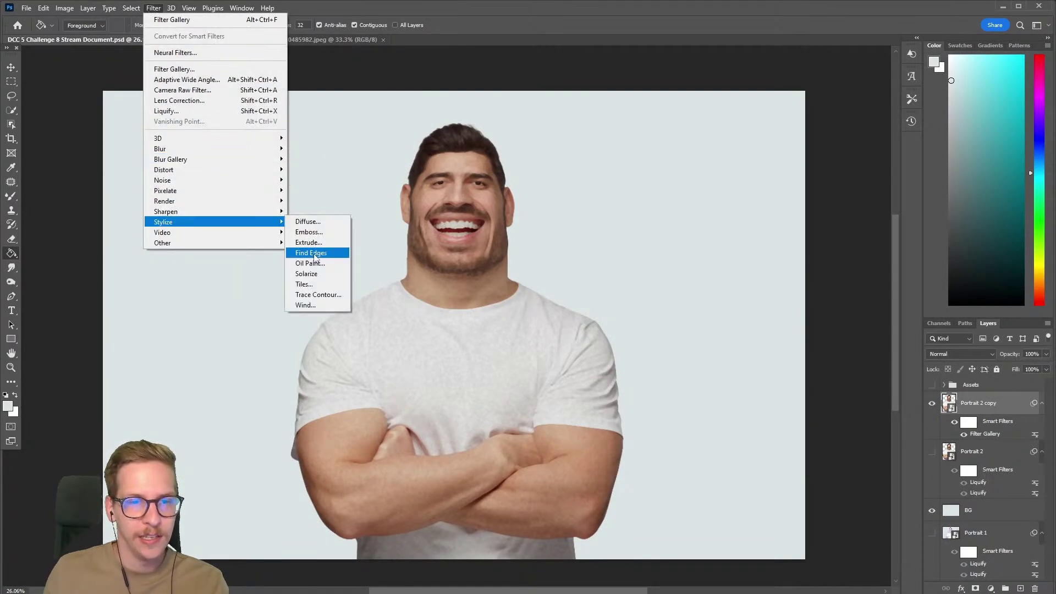
click(312, 264)
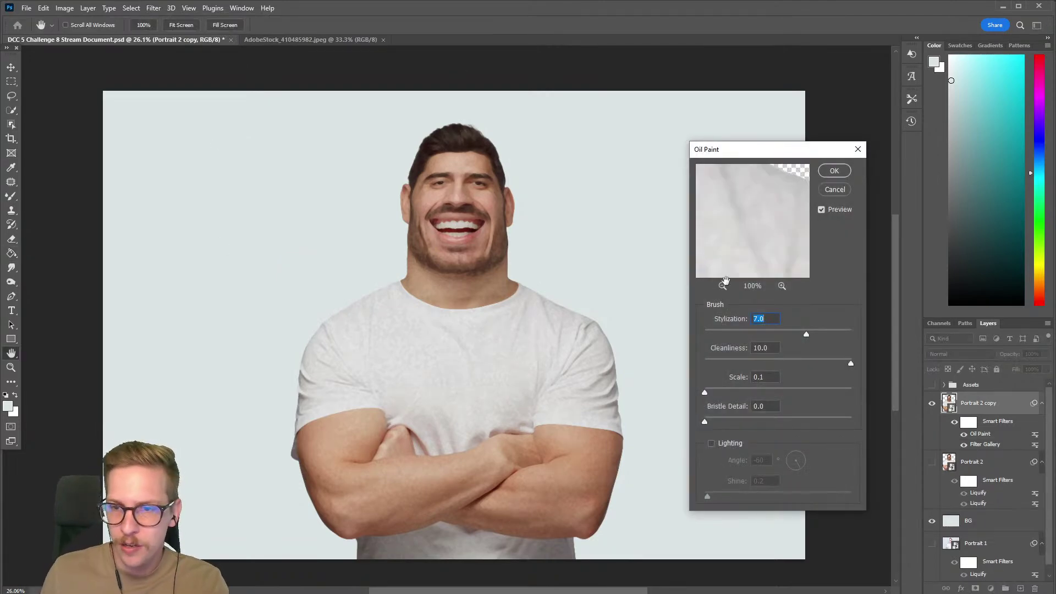
drag(756, 216, 767, 277)
drag(747, 229, 816, 270)
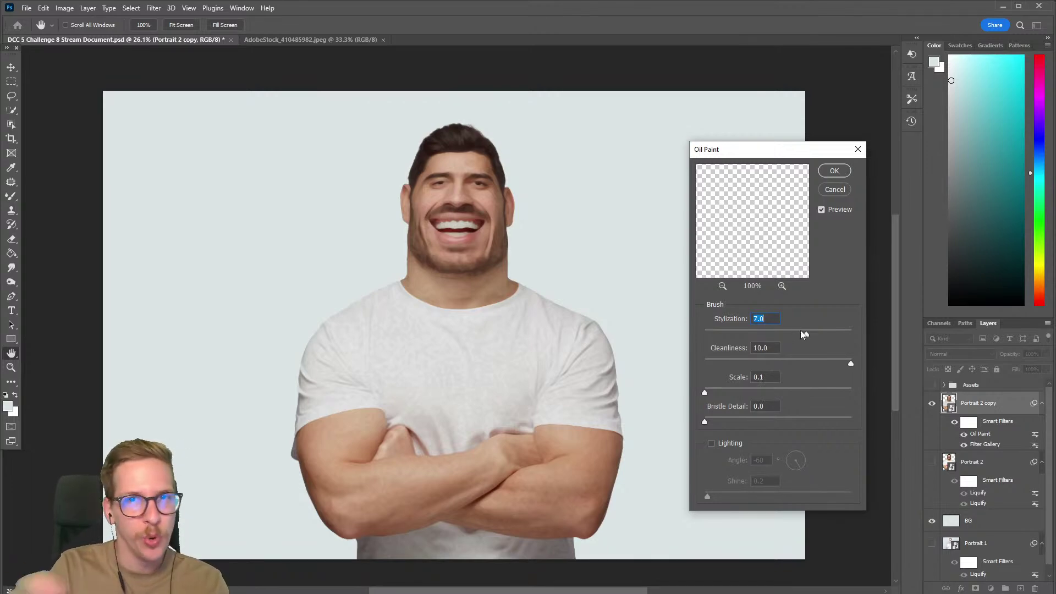
click(833, 171)
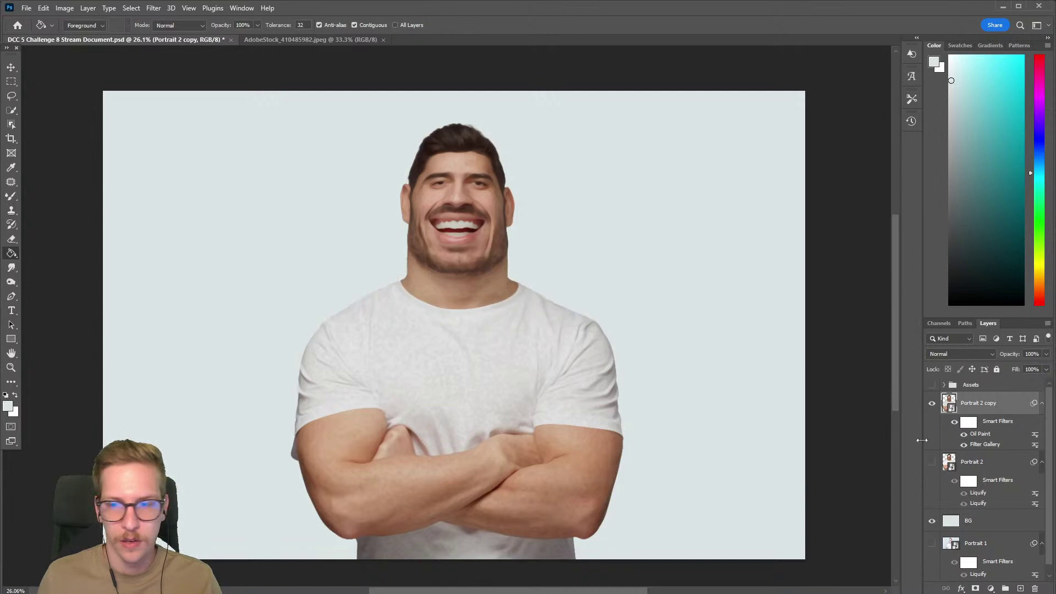
key(ctrl+s)
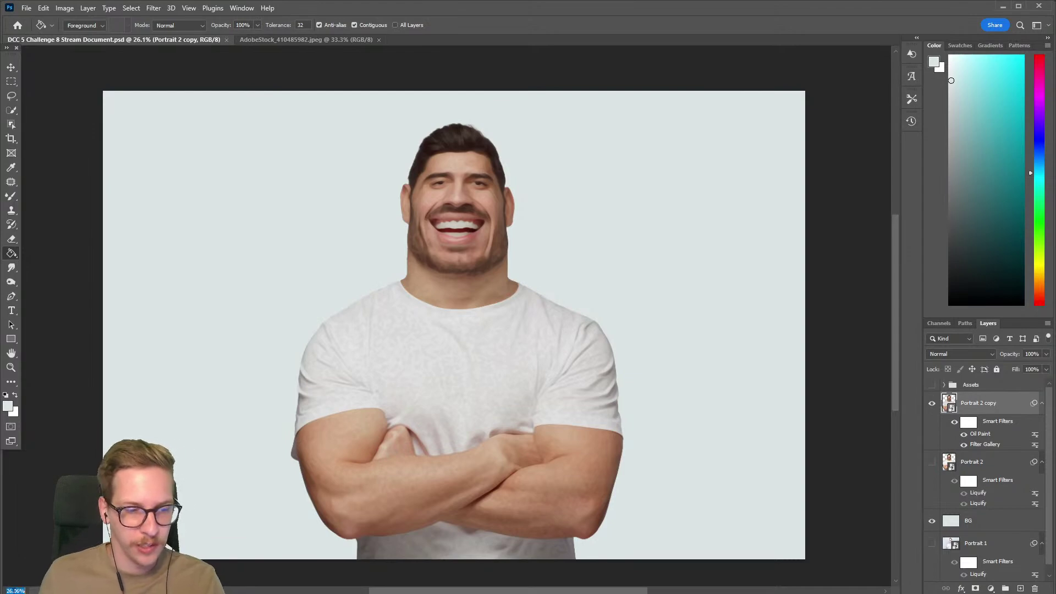
Examine the face at 60% zoom with the Oil Paint filter off and on, and view the whole figure at 25%
scroll(532, 209, up, 5)
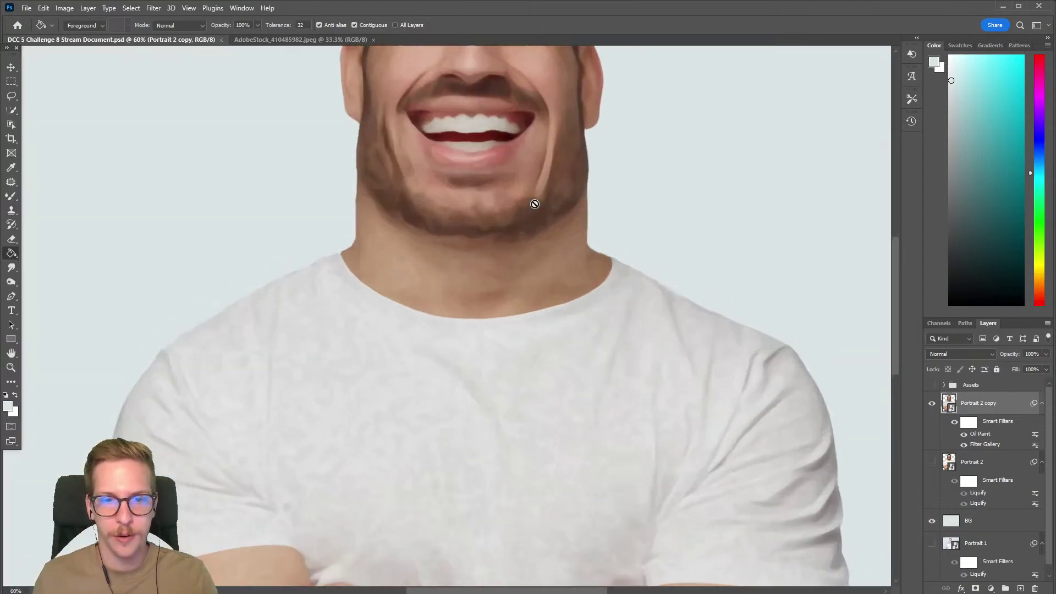
scroll(692, 381, up, 1)
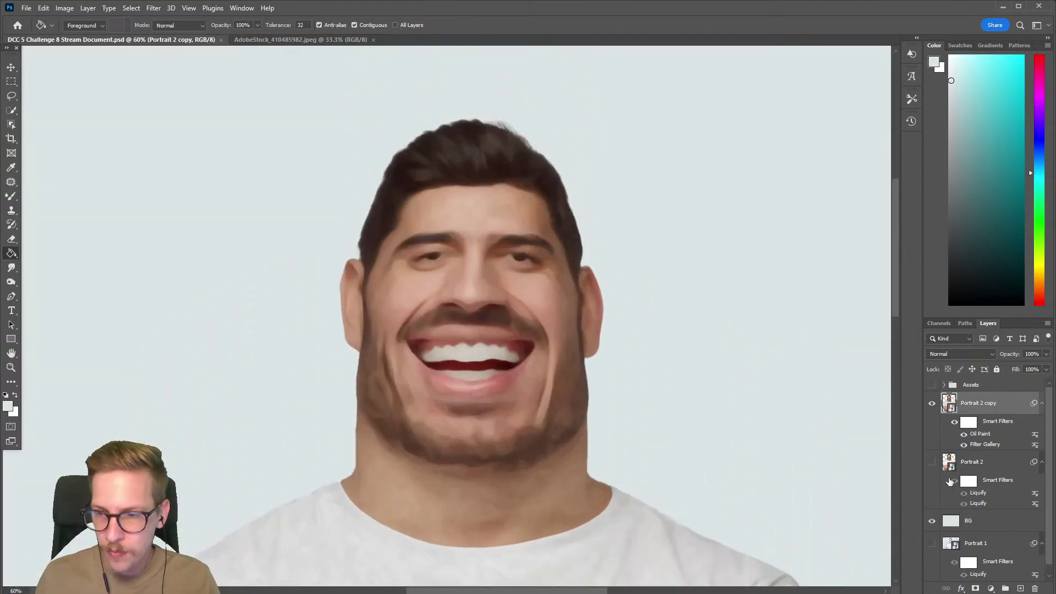
click(964, 435)
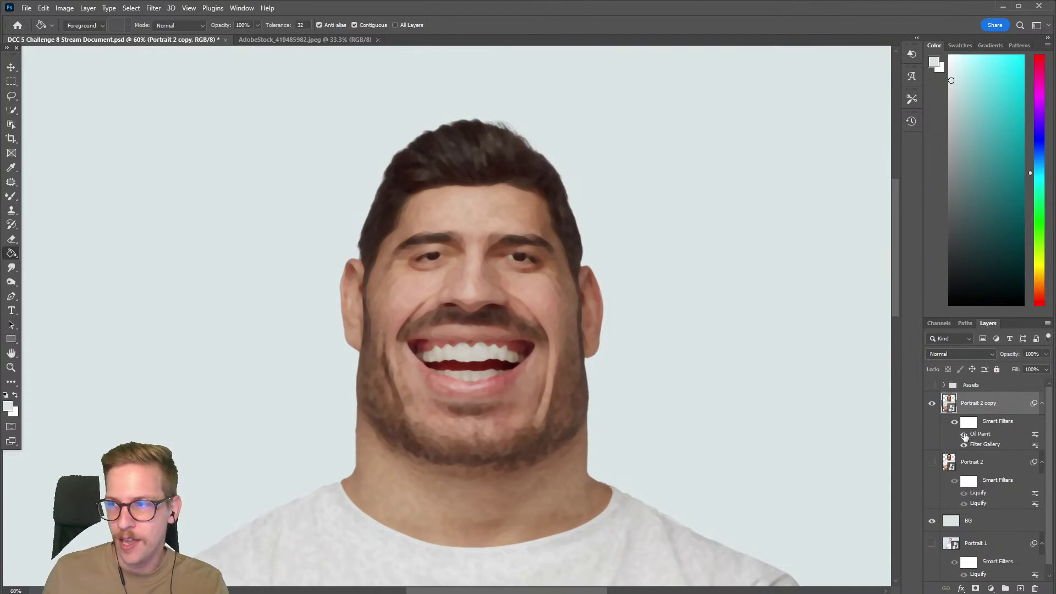
click(964, 435)
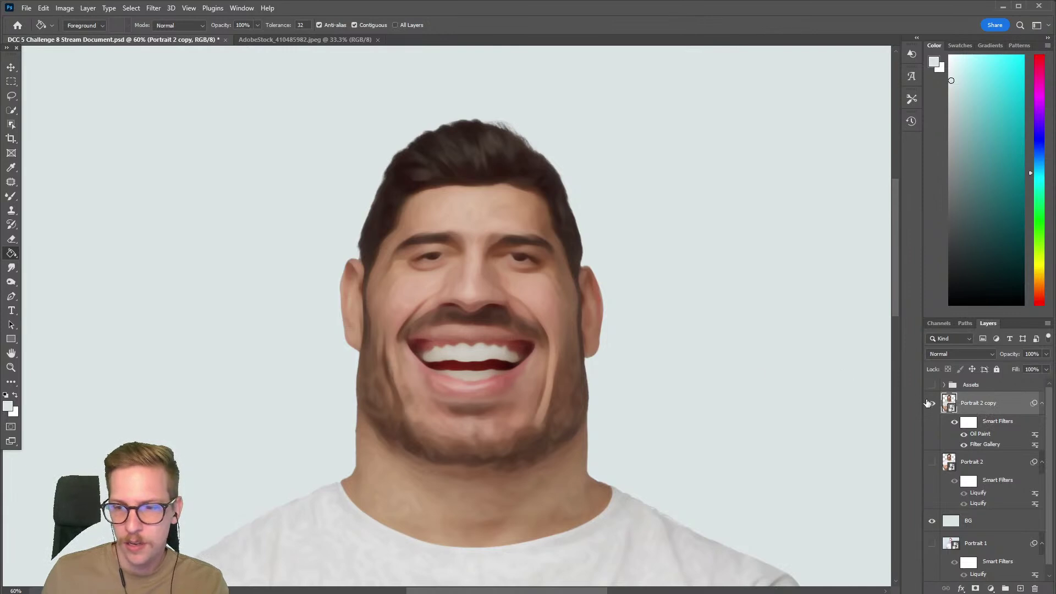
click(11, 368)
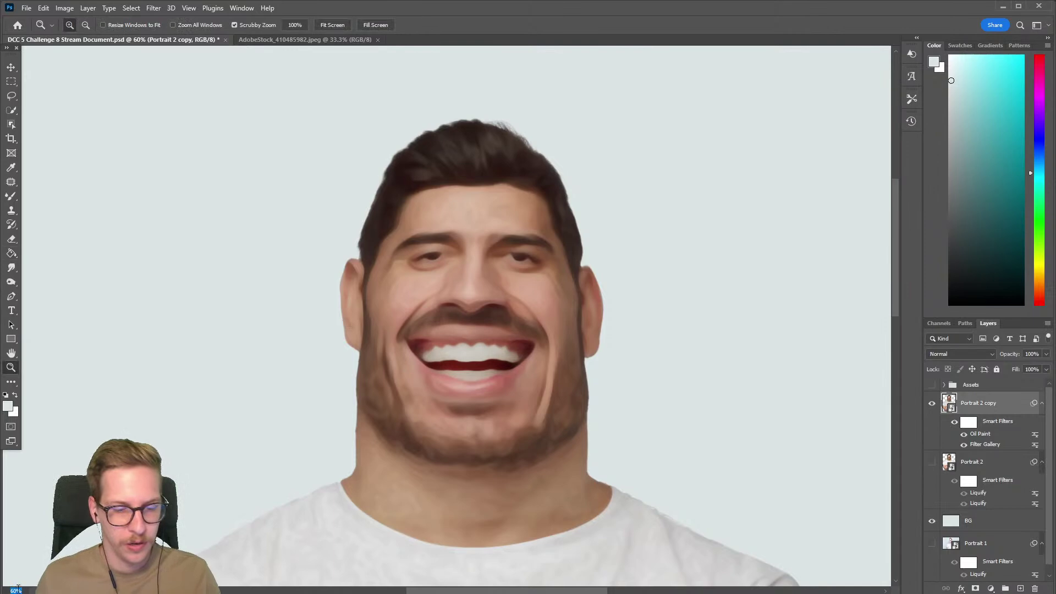
key(Return)
scroll(577, 280, down, 2)
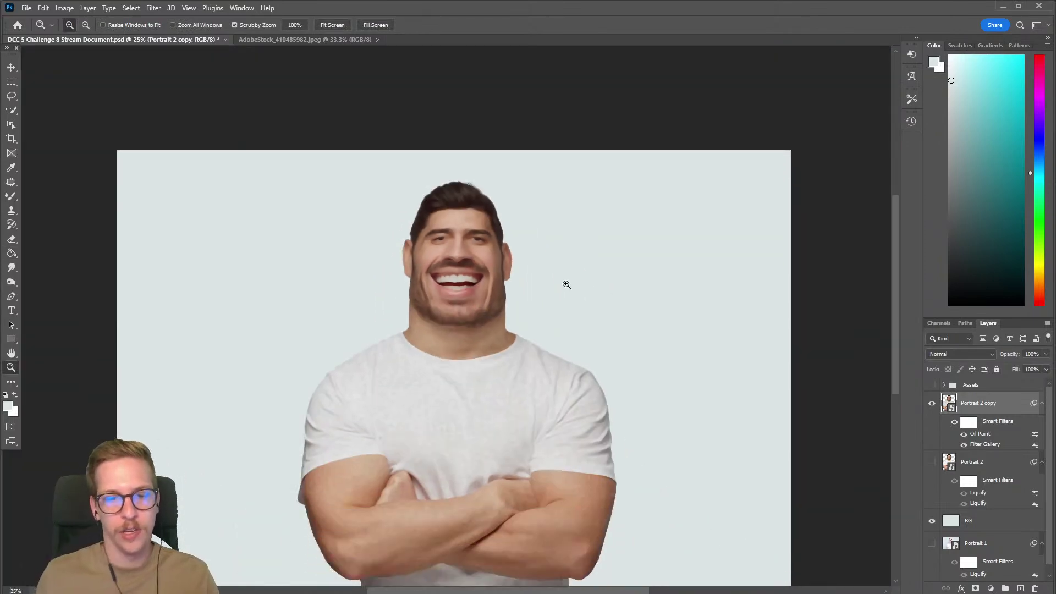
Select the BG layer and ready the regular Brush with its bristle tip enlarged to 900 px
scroll(984, 456, down, 1)
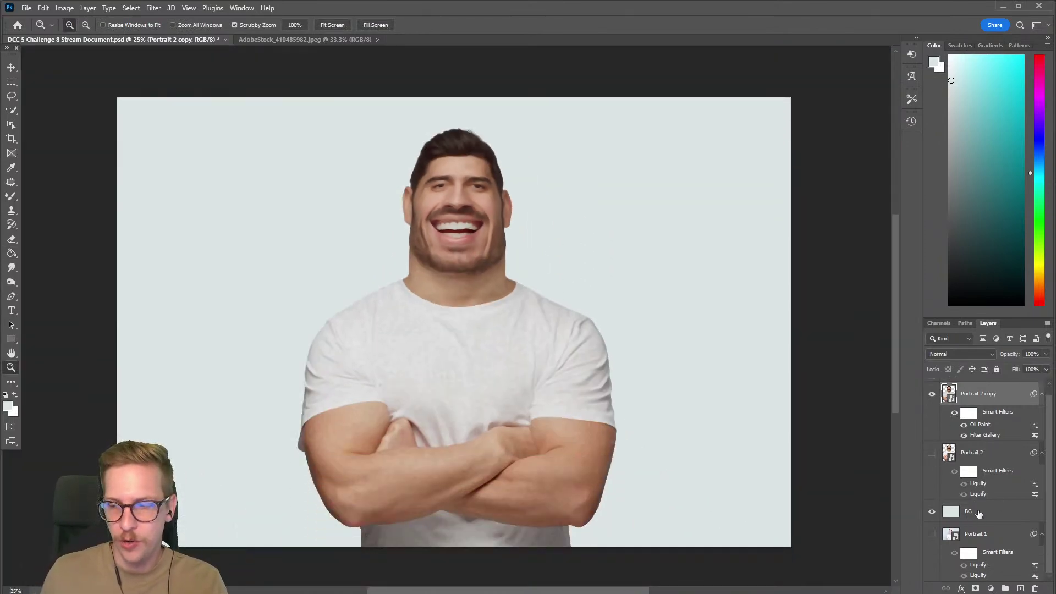
click(979, 513)
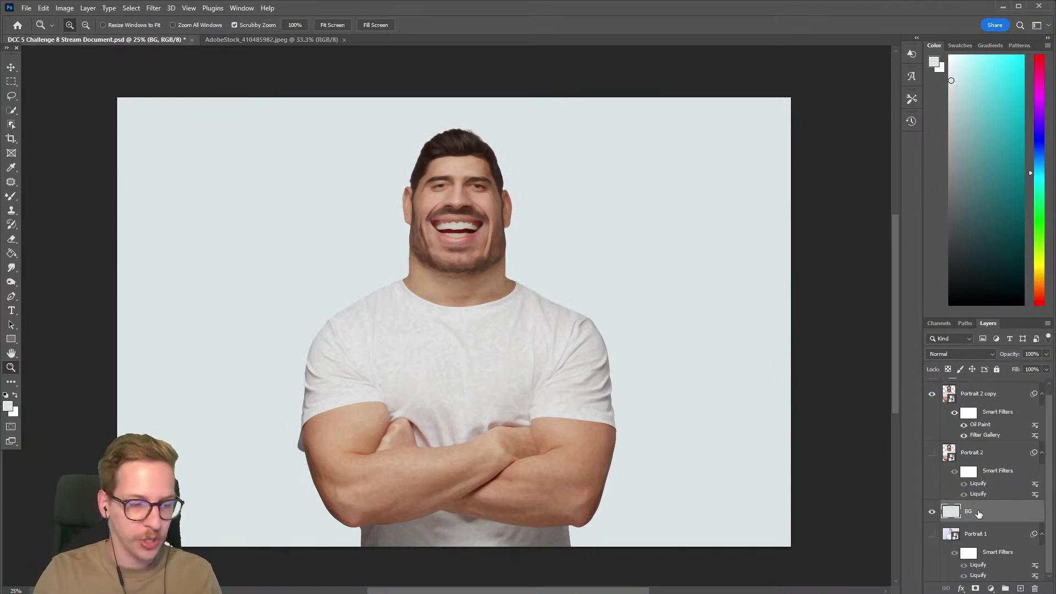
key(b)
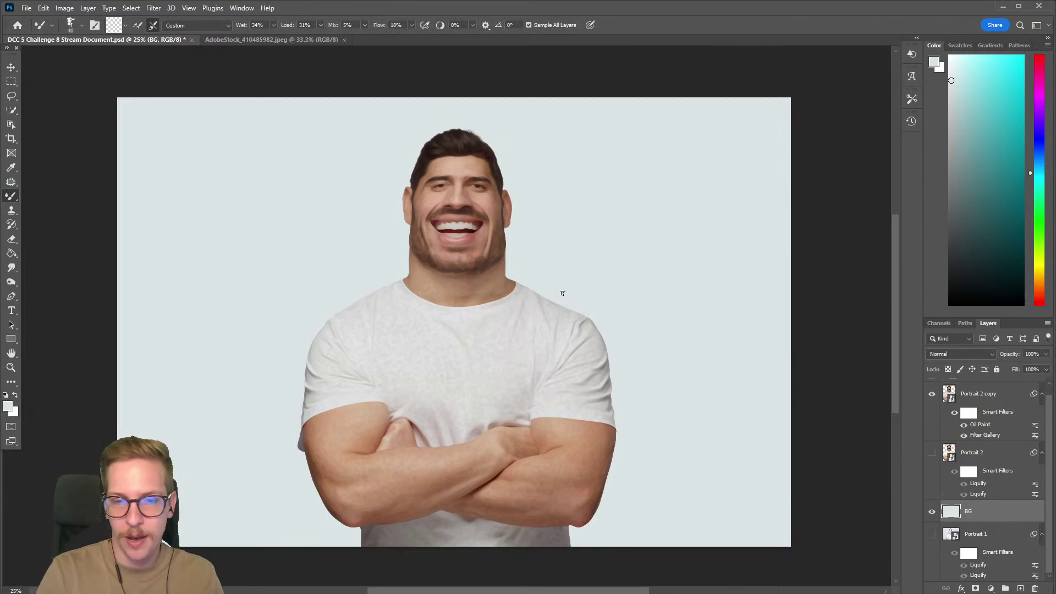
alt+click(558, 288)
key(bracketright)
key(bracketright)
key(bracketright)
key(bracketright)
key(bracketright)
key(bracketright)
key(bracketright)
key(bracketright)
key(bracketright)
key(bracketright)
key(bracketright)
key(bracketright)
key(bracketright)
key(bracketright)
key(bracketright)
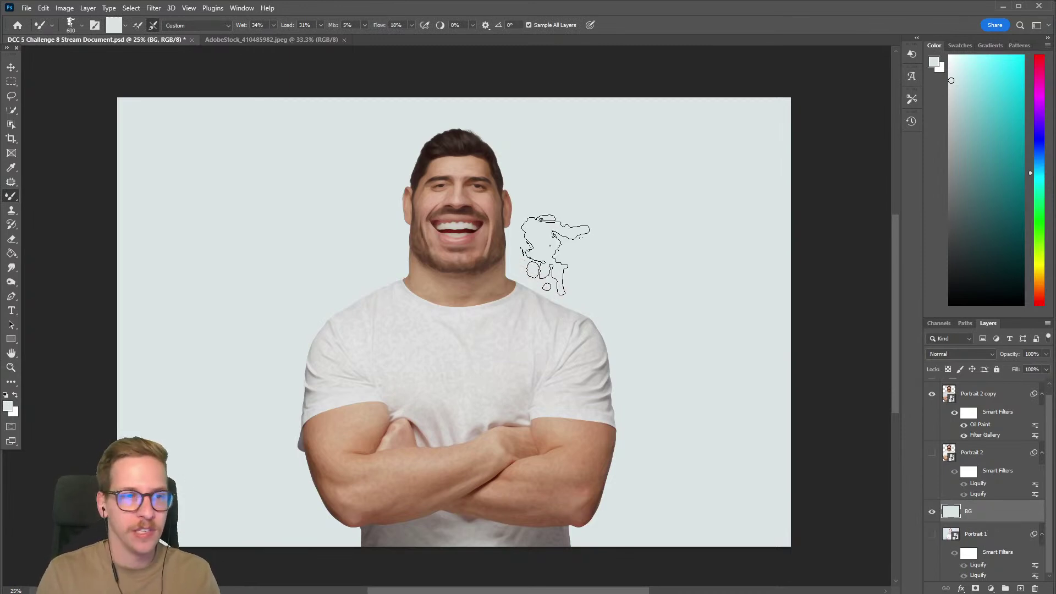
right_click(17, 198)
click(52, 197)
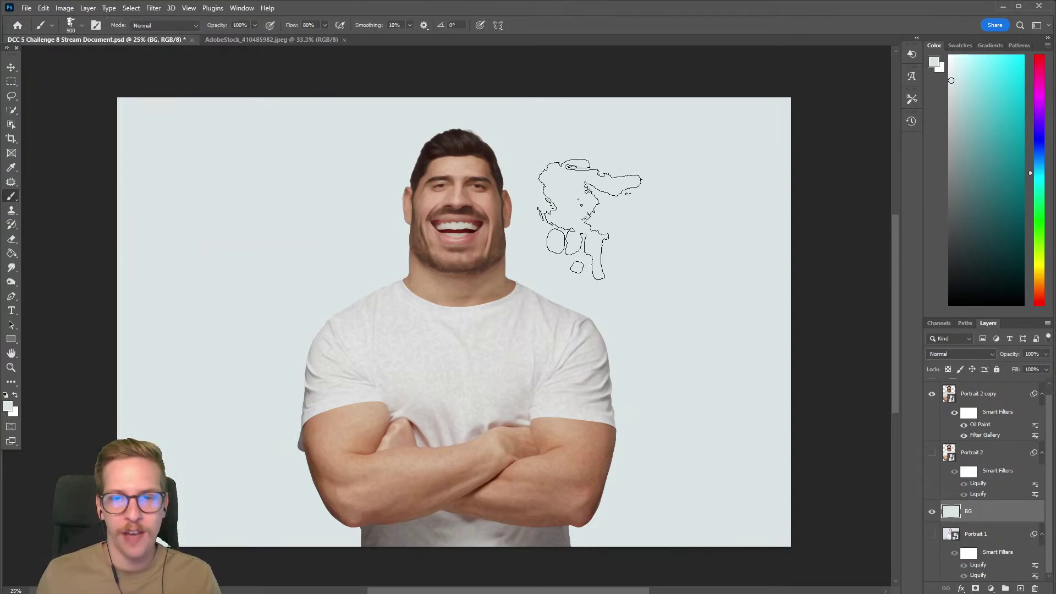
Test a darker grey-blue in brush strokes, sample it, undo the strokes and fill the BG layer with that colour
click(956, 111)
mouse_move(578, 264)
mouse_down()
mouse_move(604, 324)
mouse_move(649, 379)
mouse_up()
key(bracketright)
drag(686, 477, 648, 520)
key(ctrl+z)
alt+click(599, 288)
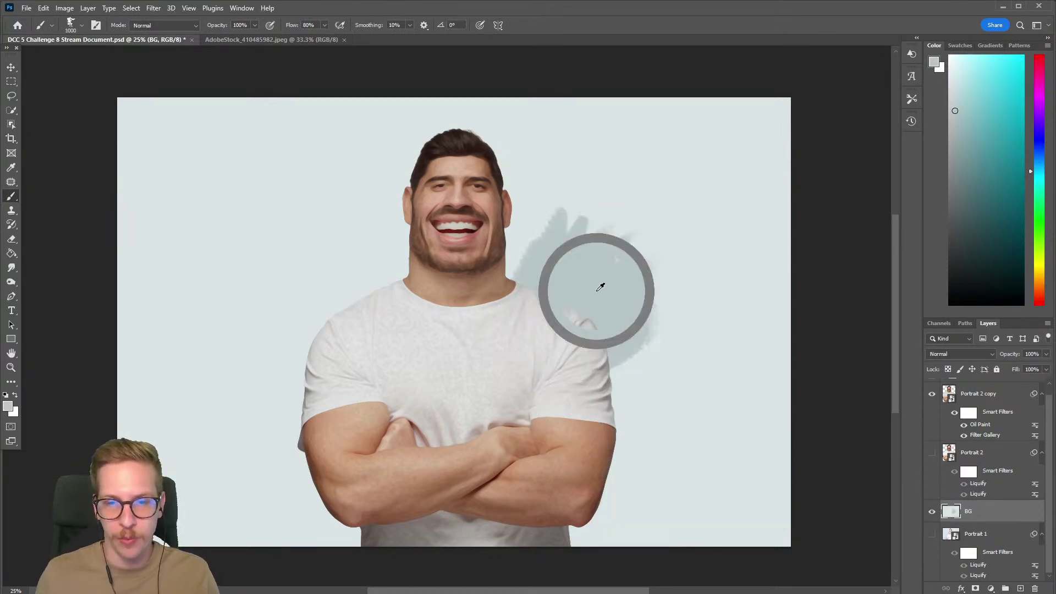
key(g)
key(ctrl+z)
key(ctrl+z)
click(617, 267)
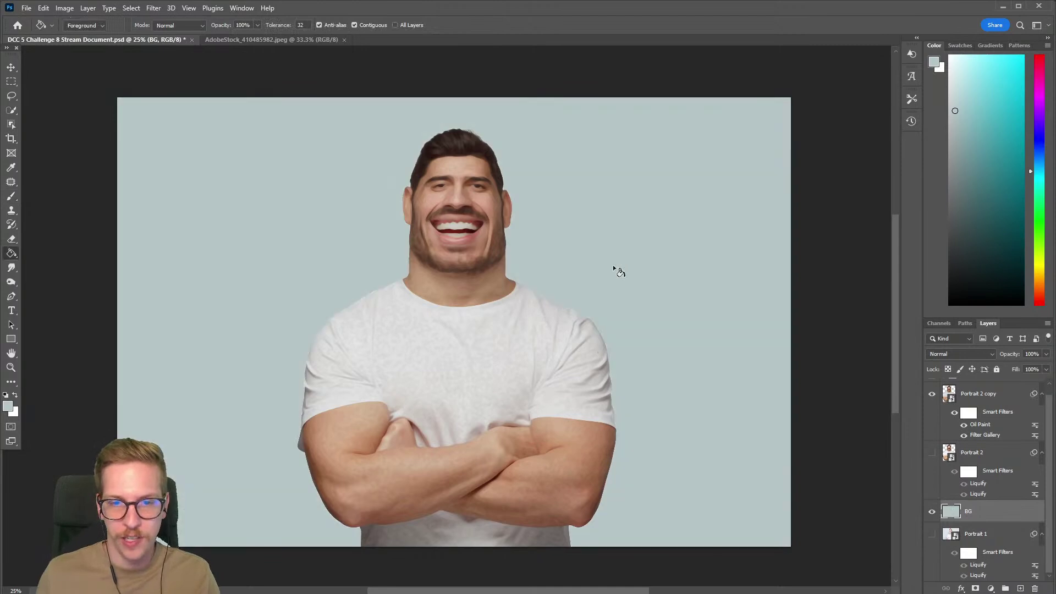
Paint lighter blue brush strokes on the BG layer on both sides of the man's head
drag(954, 108, 954, 89)
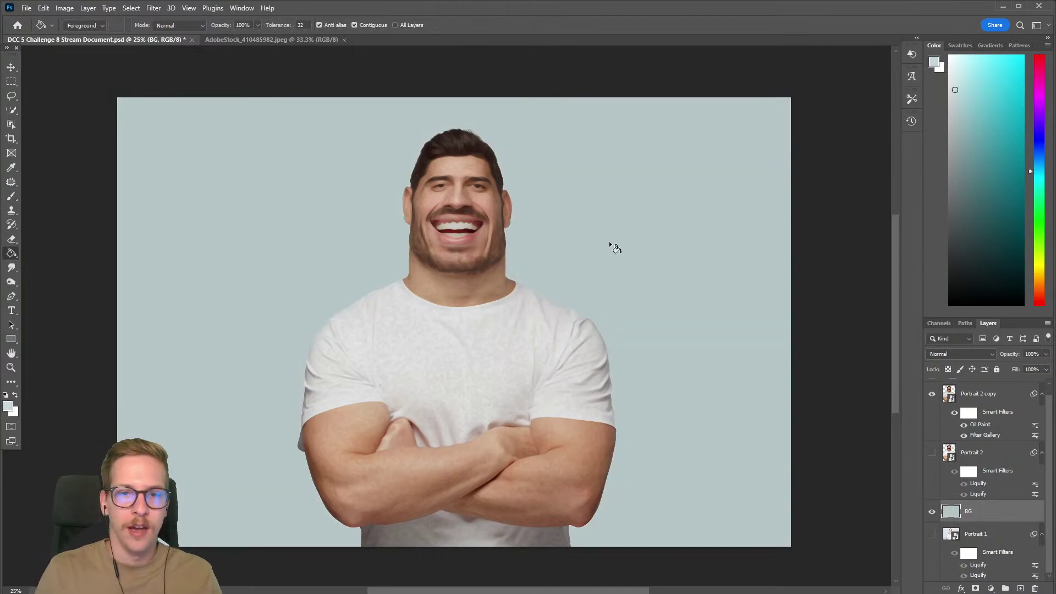
click(566, 181)
key(ctrl+z)
key(b)
click(544, 167)
mouse_move(562, 248)
mouse_down()
mouse_move(444, 286)
mouse_move(329, 224)
mouse_move(397, 234)
mouse_move(291, 196)
mouse_move(371, 204)
mouse_move(231, 319)
mouse_up()
Brush darker grey-blue over the backdrop right of the man and blend it upward beside his head with sampled tones
click(954, 111)
click(957, 121)
drag(678, 483, 610, 383)
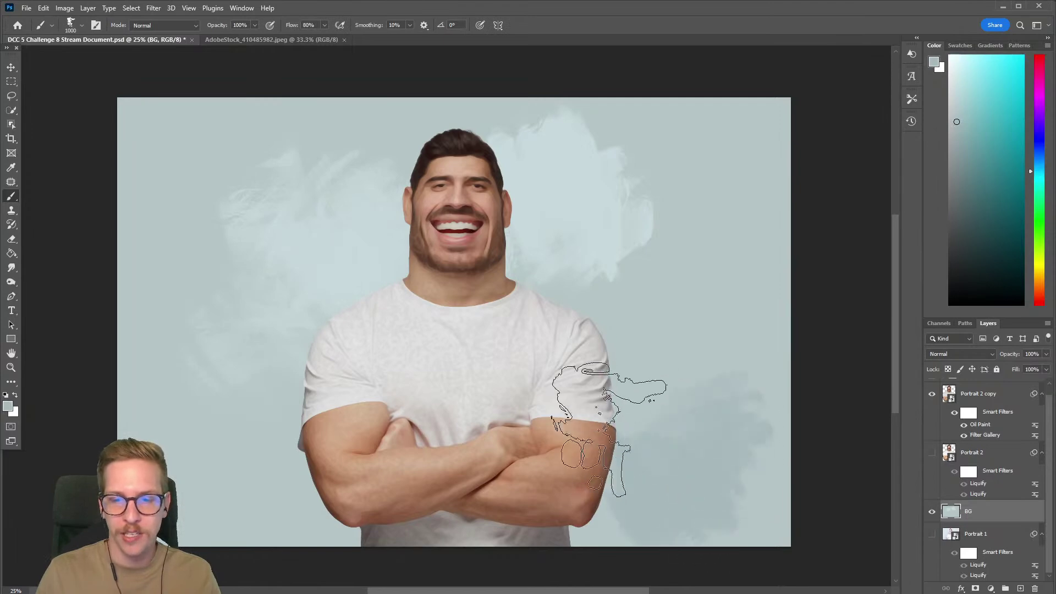
mouse_move(680, 503)
mouse_down()
mouse_move(701, 500)
mouse_move(649, 438)
mouse_move(745, 358)
mouse_move(680, 285)
mouse_up()
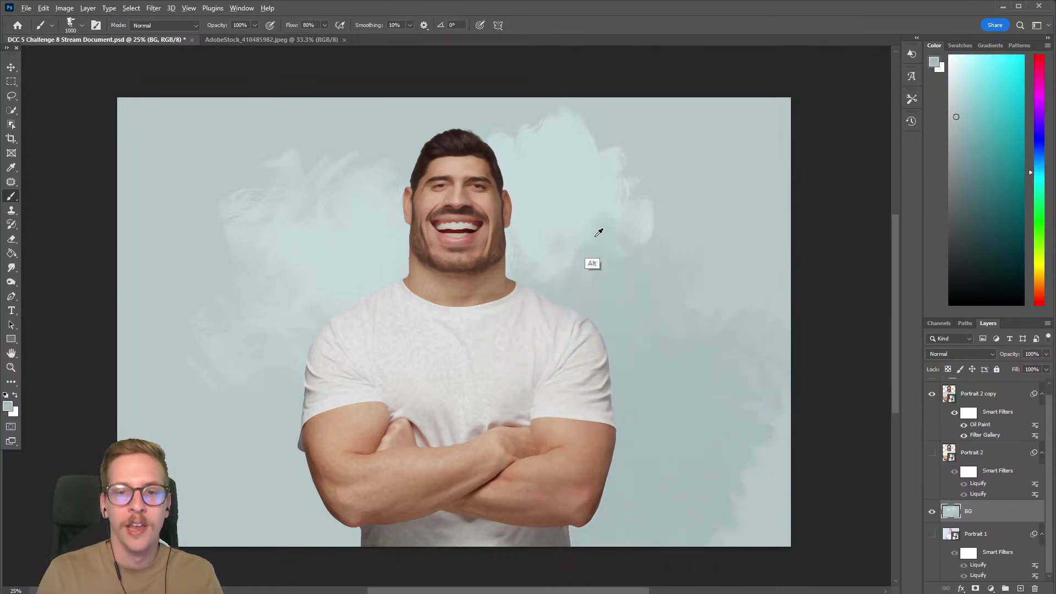
alt+click(549, 176)
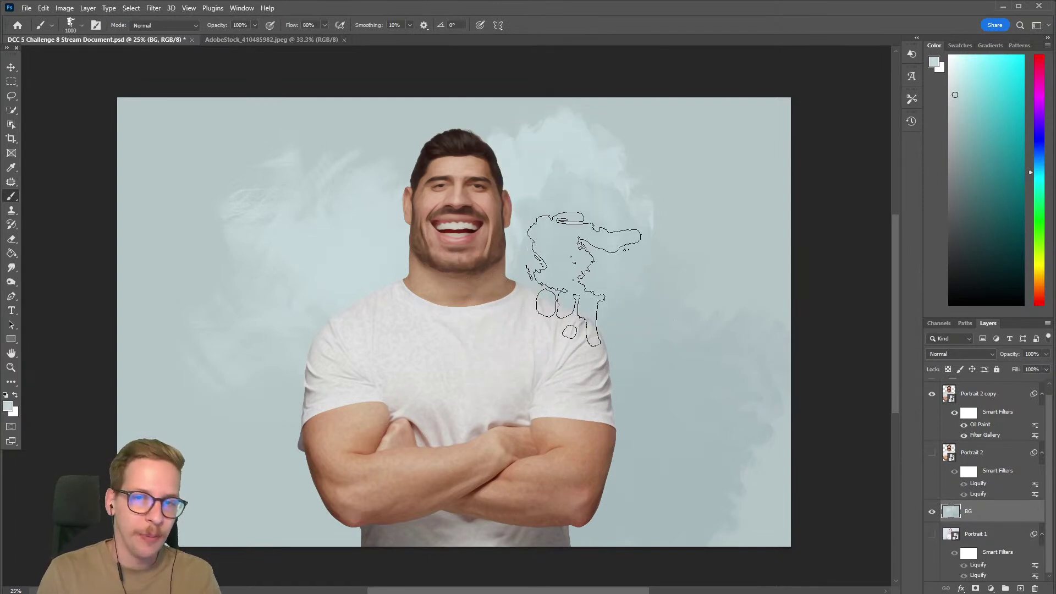
alt+click(609, 189)
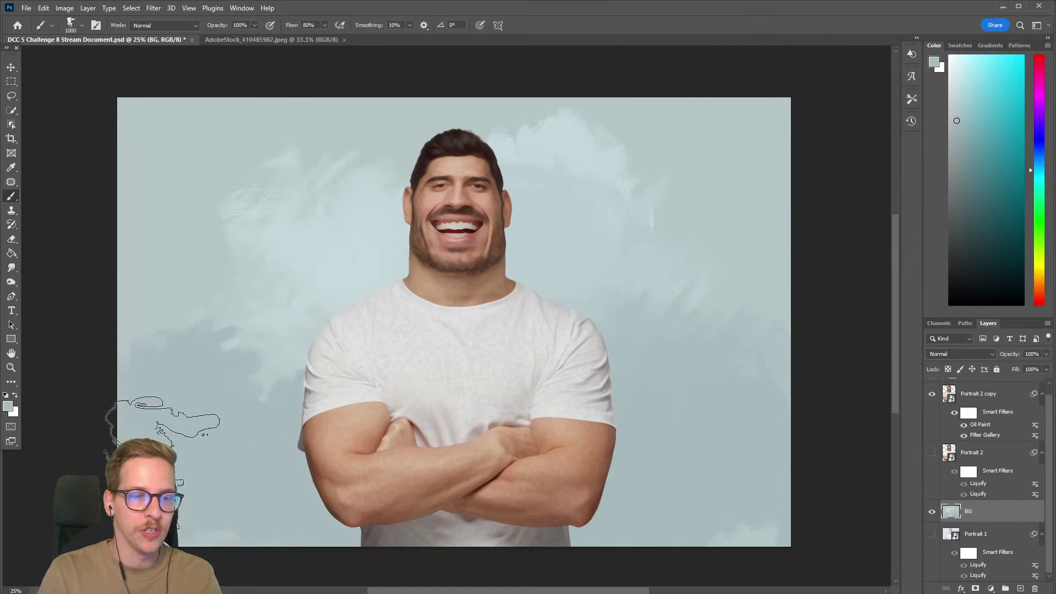
Cover the light backdrop patches left of the man with sampled grey-blue tones and brush over the area right of his head
drag(262, 366, 296, 269)
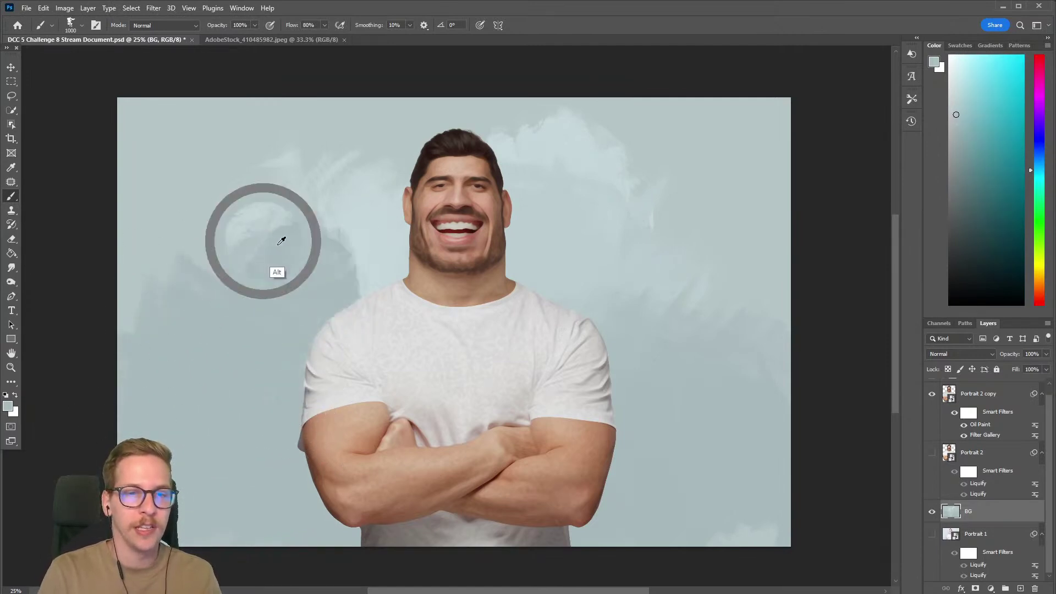
alt+click(256, 148)
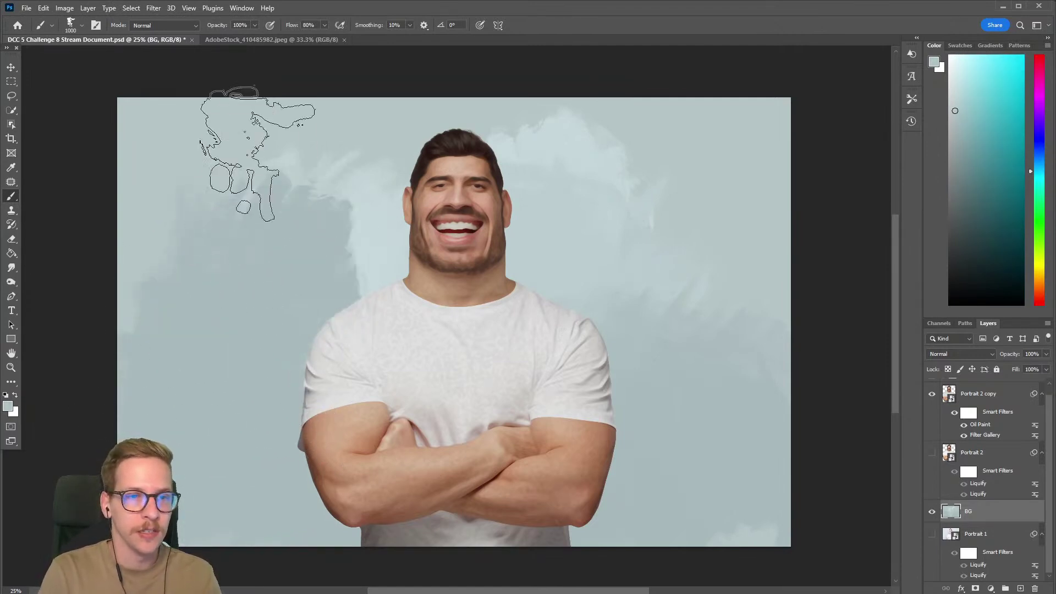
alt+click(251, 315)
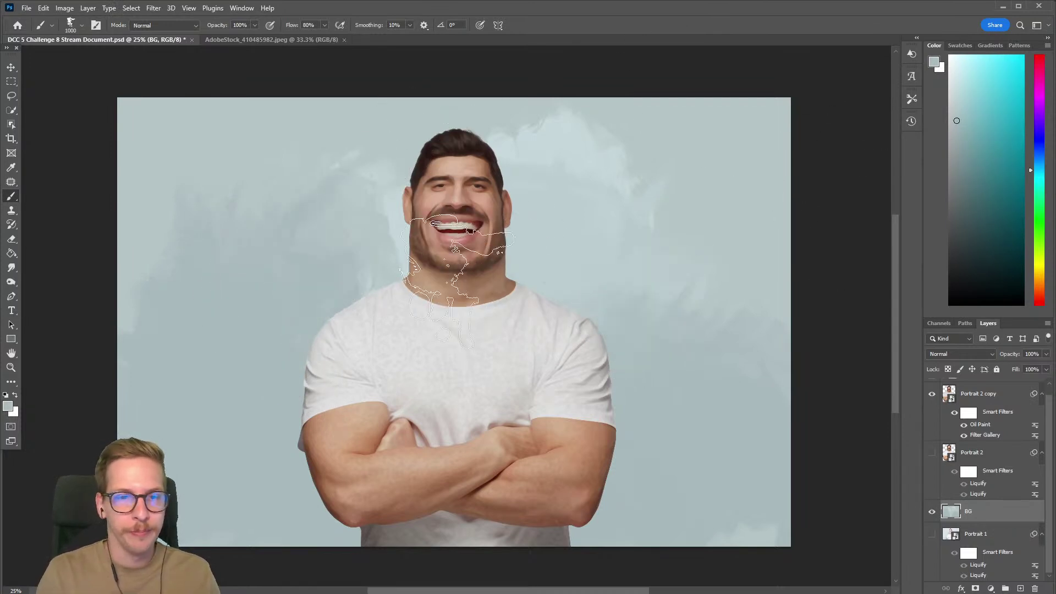
alt+click(264, 146)
mouse_move(651, 197)
mouse_down()
mouse_move(633, 177)
mouse_move(549, 337)
mouse_move(570, 201)
mouse_move(586, 364)
mouse_move(694, 226)
mouse_move(713, 310)
mouse_move(489, 250)
mouse_up()
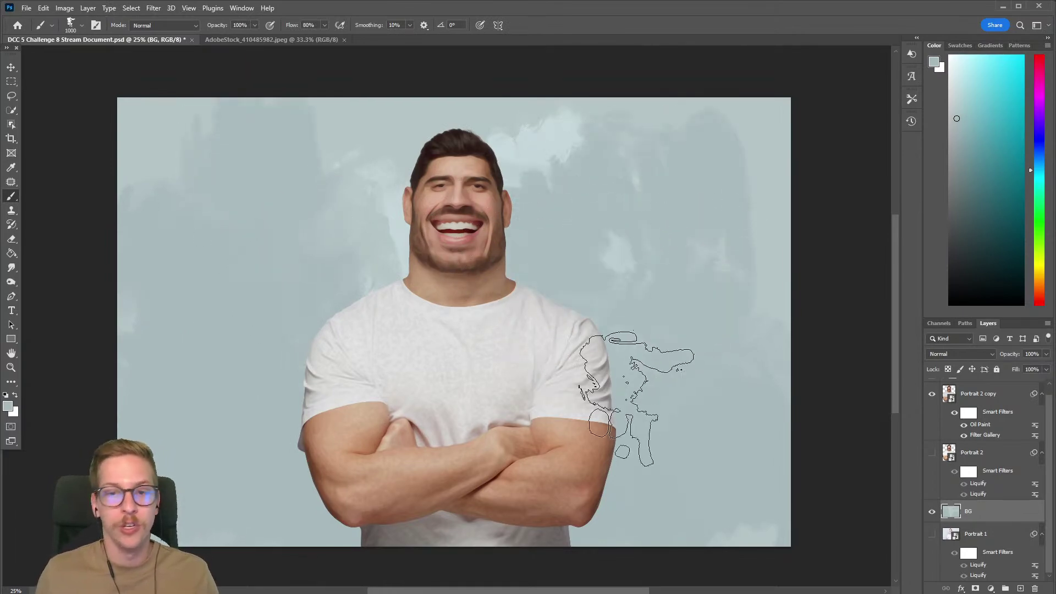
Choose a darker grey-blue and paint shadow strokes on the backdrop beside both of the man's shoulders and arms
key(alt)
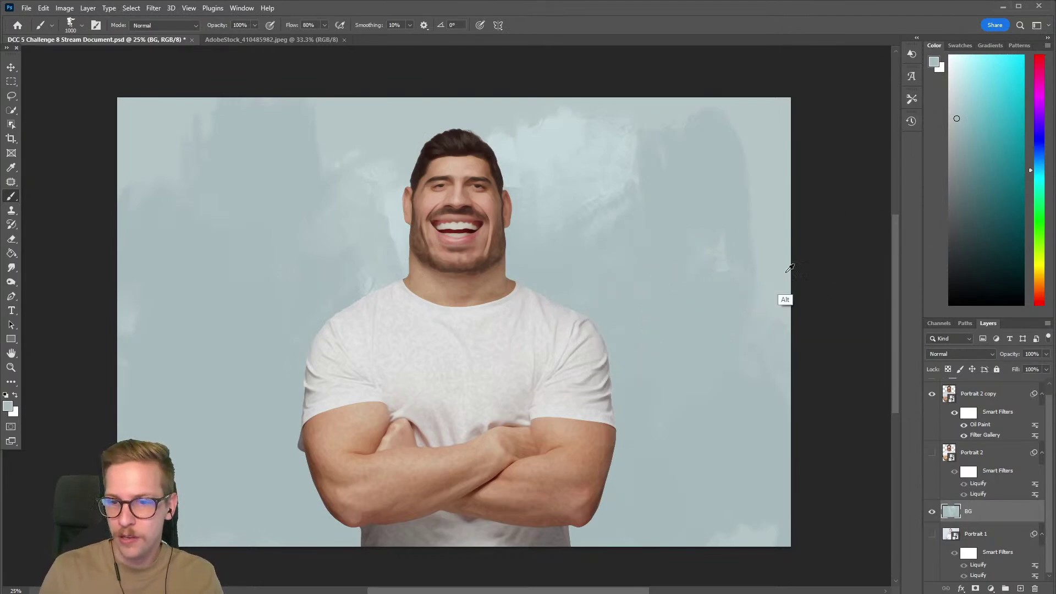
drag(961, 139, 958, 154)
mouse_move(648, 352)
mouse_down()
mouse_move(643, 396)
mouse_move(629, 306)
mouse_up()
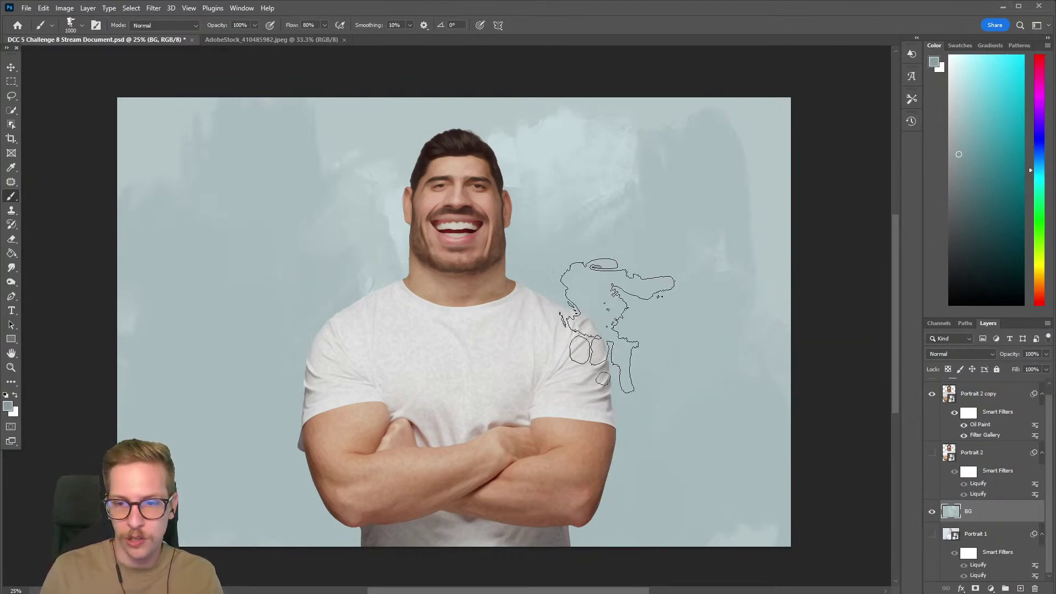
mouse_move(247, 506)
mouse_down()
mouse_move(383, 495)
mouse_move(310, 247)
mouse_move(298, 303)
mouse_up()
alt+click(238, 329)
mouse_move(220, 335)
mouse_down()
mouse_move(152, 509)
mouse_move(247, 290)
mouse_up()
Blend the backdrop around the man's head and above his shoulders with light and mid tones sampled from the canvas
alt+click(240, 168)
mouse_move(240, 170)
mouse_down()
mouse_move(253, 253)
mouse_move(386, 176)
mouse_up()
alt+click(332, 227)
mouse_move(334, 292)
mouse_down()
mouse_move(372, 188)
mouse_move(406, 362)
mouse_up()
alt+click(537, 182)
alt+click(590, 288)
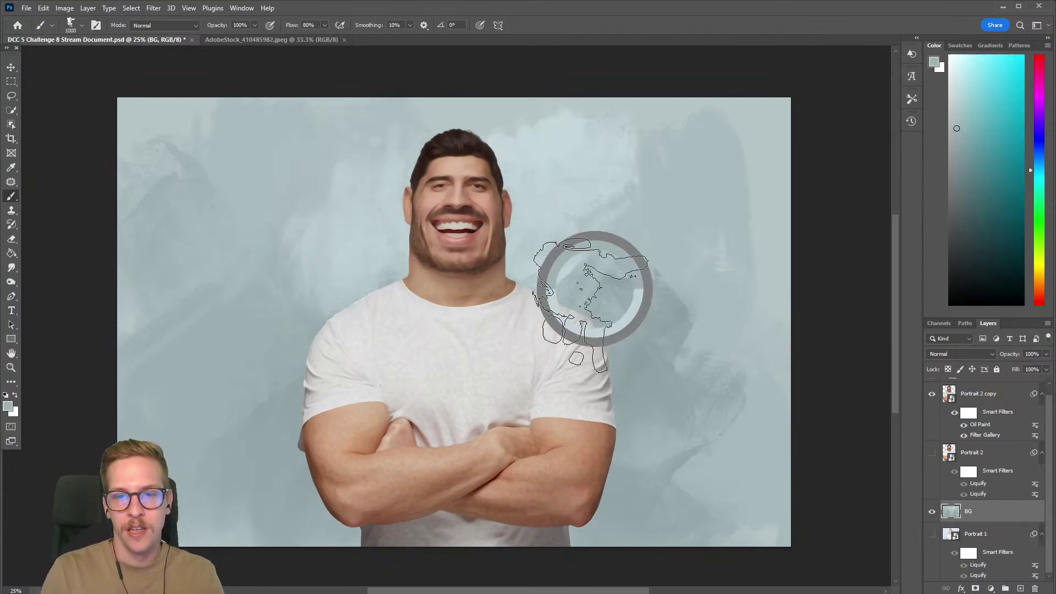
Brush sampled grey-blue tones along the backdrop's left edge and beside the man's elbow to even out the patches
alt+click(286, 165)
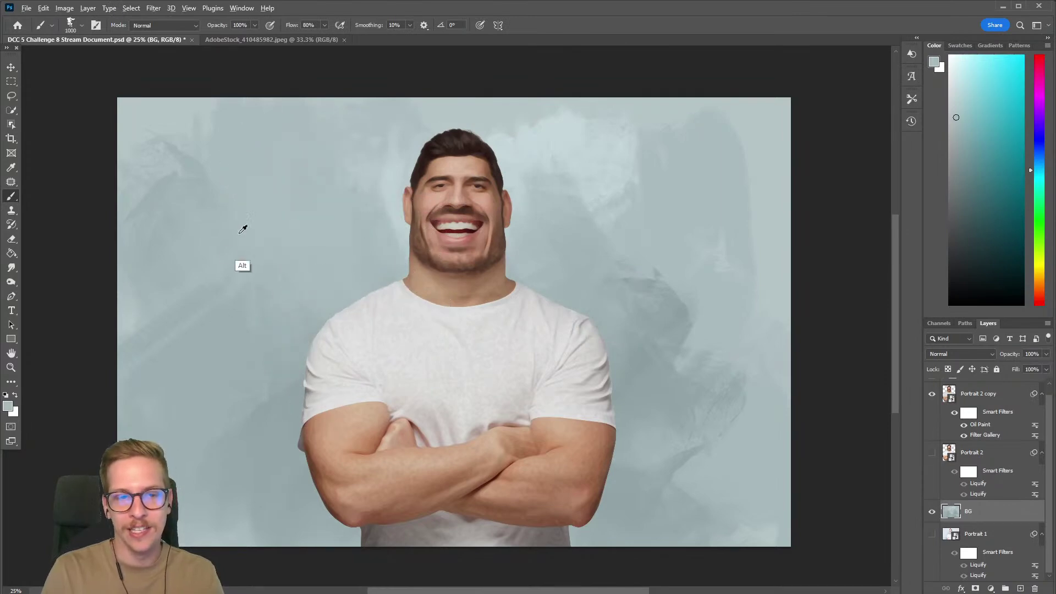
drag(148, 178, 108, 331)
alt+click(297, 446)
mouse_move(292, 449)
mouse_down()
mouse_move(271, 461)
mouse_move(292, 477)
mouse_up()
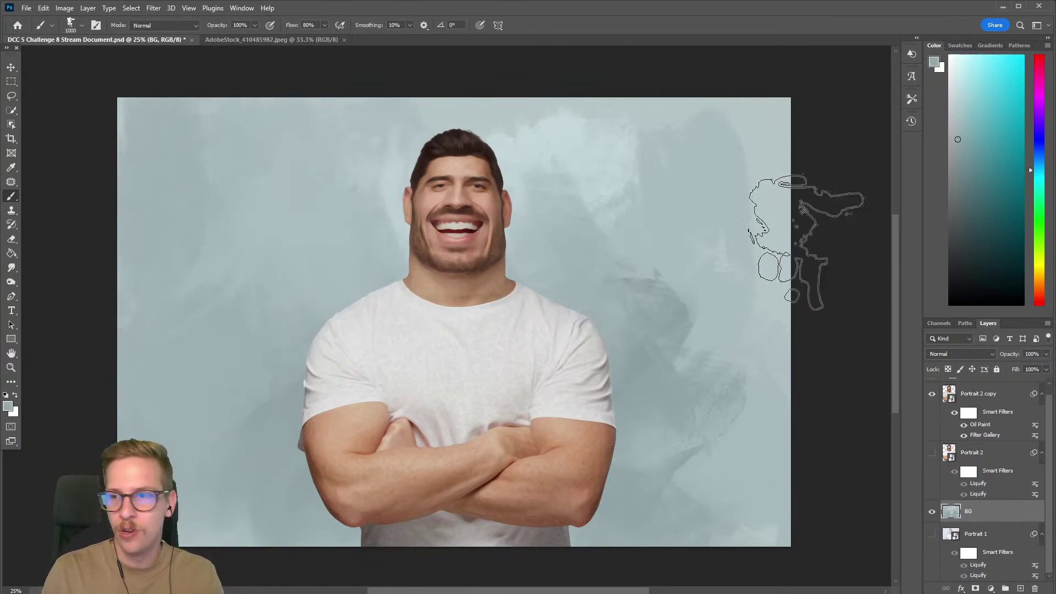
Darken the backdrop's lower right corner and soften the light patches right of the head and in the upper right corner
drag(958, 139, 958, 157)
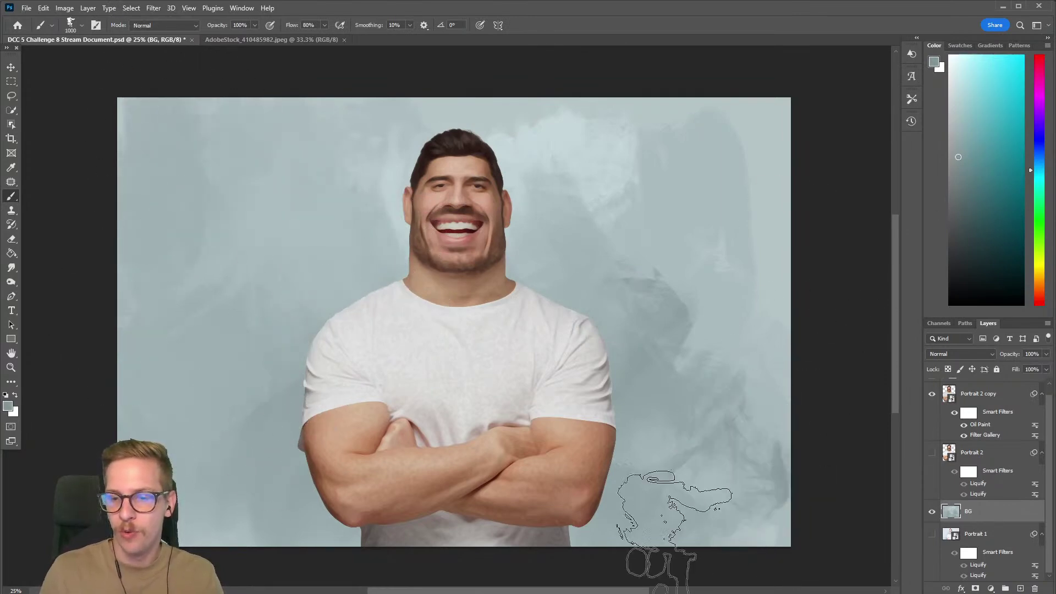
alt+click(595, 172)
alt+click(527, 143)
alt+click(718, 167)
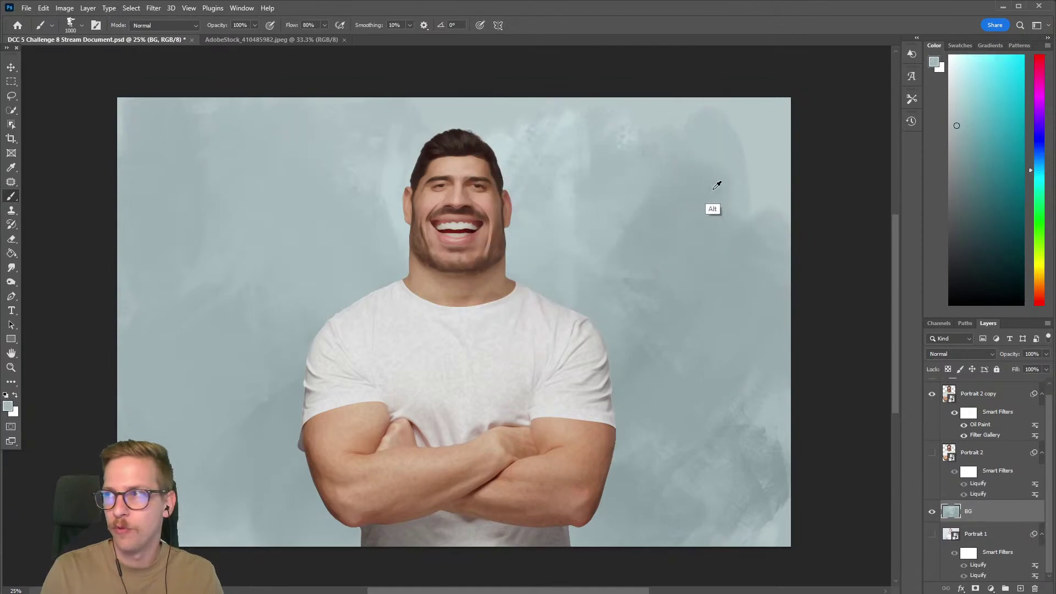
alt+click(587, 181)
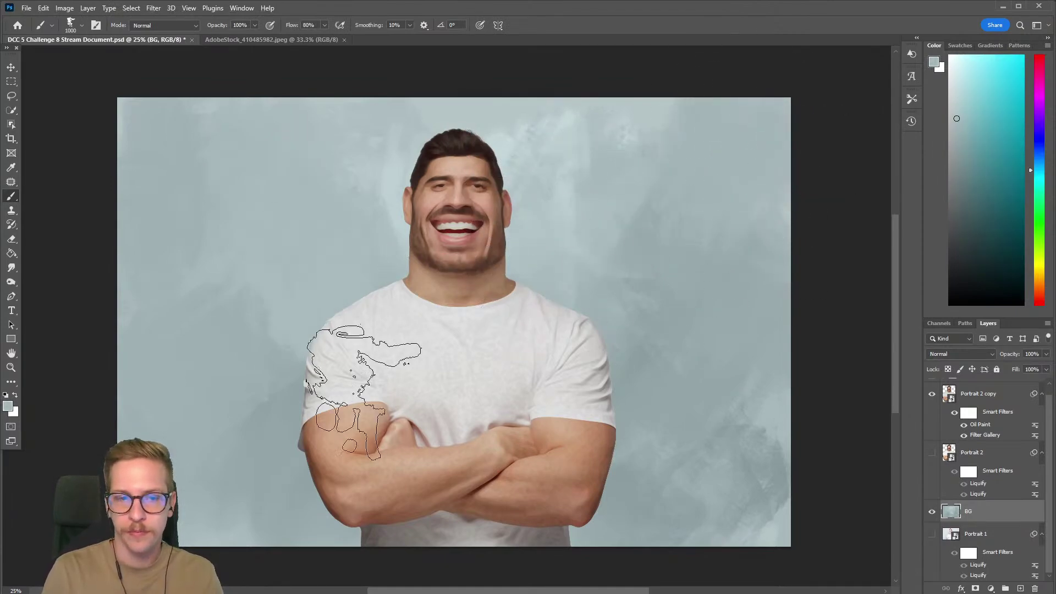
Paint sampled grey-blue variations into the backdrop left of the man's head and shoulder
alt+click(223, 398)
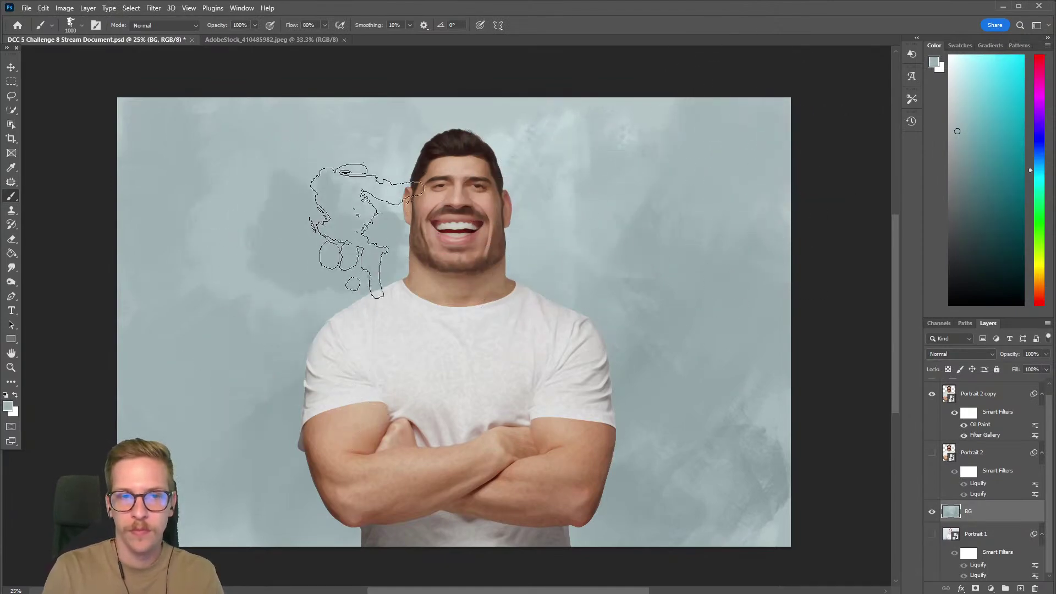
drag(365, 307, 302, 388)
alt+click(259, 218)
alt+click(237, 274)
Deepen and blend the backdrop shadows beside both shoulders and finish the lower corners with sampled tones
alt+click(662, 461)
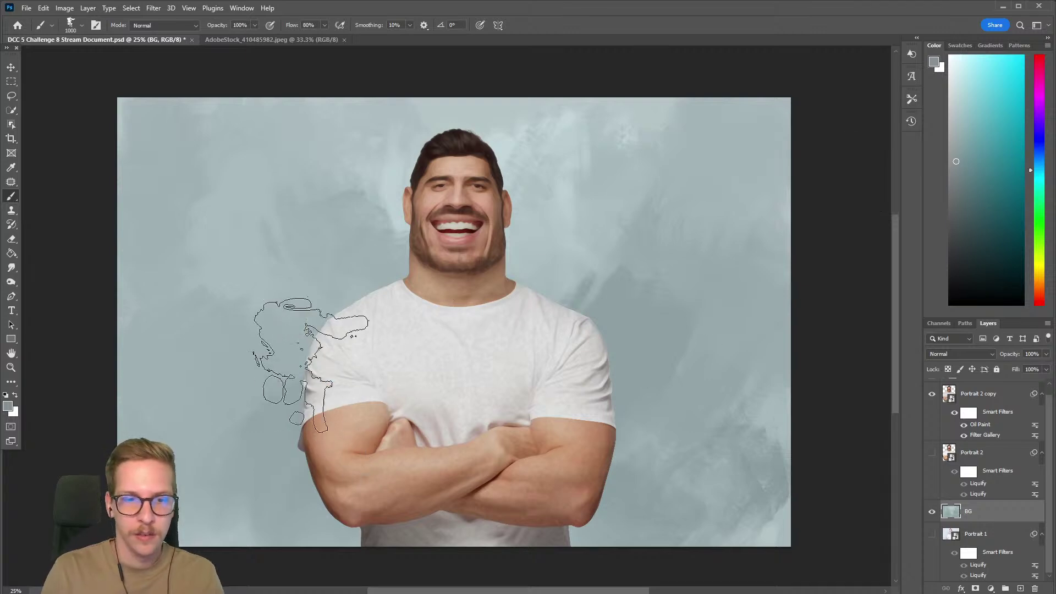
alt+click(287, 339)
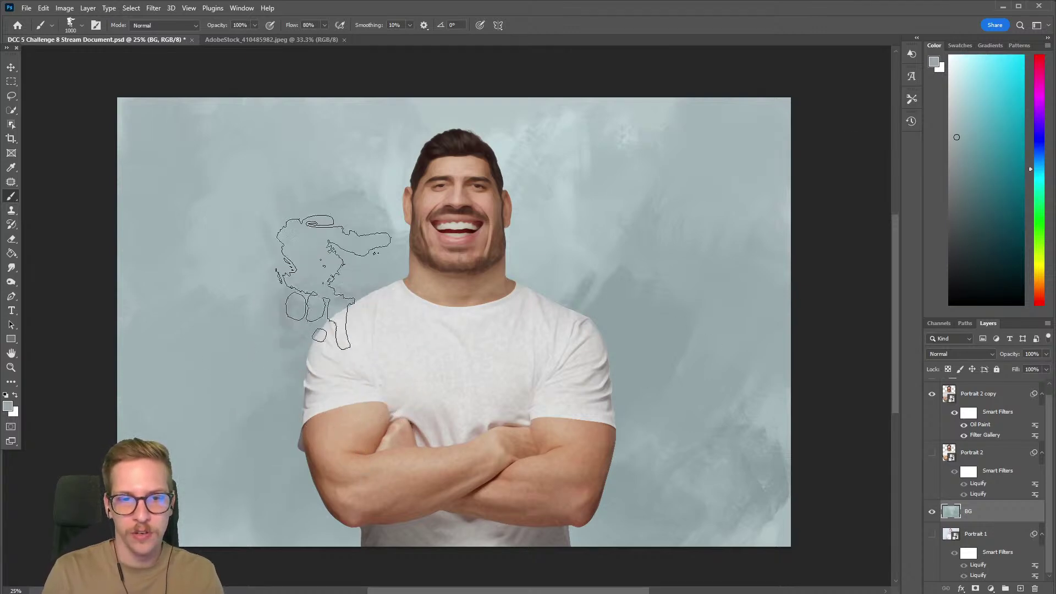
drag(338, 272, 341, 295)
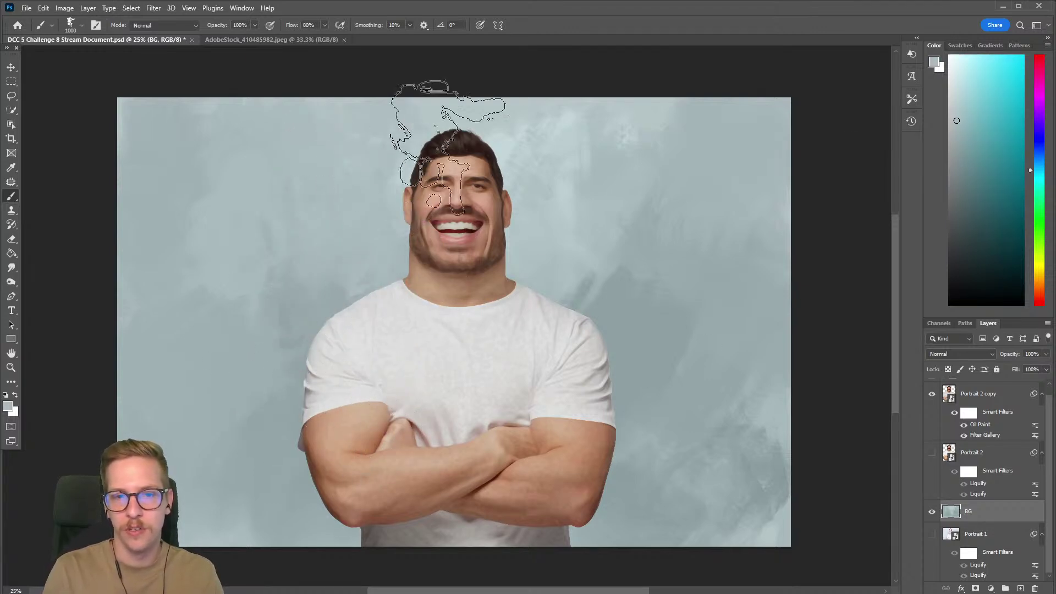
alt+click(408, 197)
drag(595, 314, 602, 346)
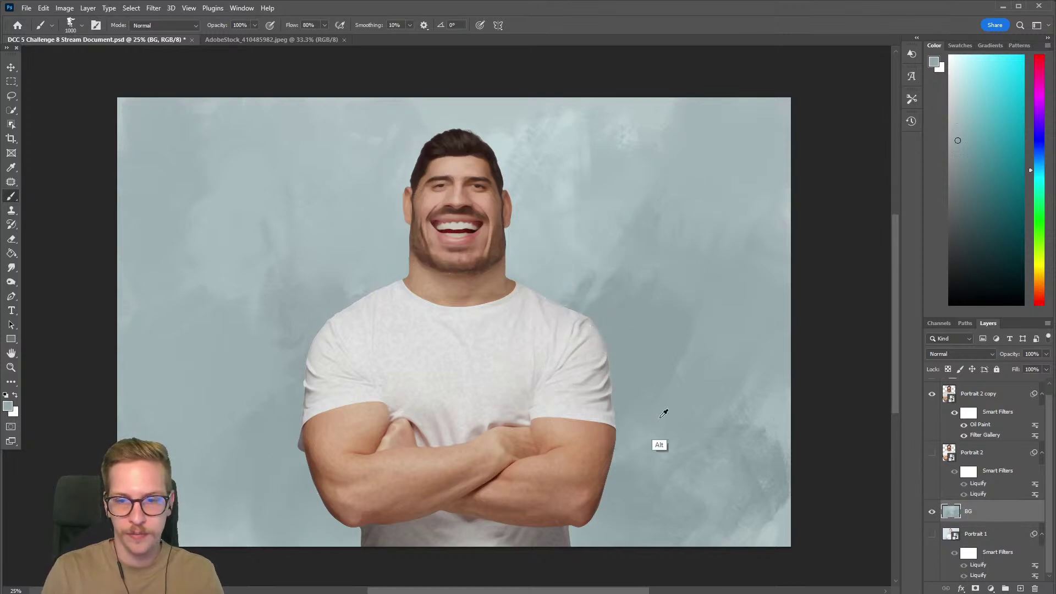
alt+click(767, 489)
alt+click(212, 387)
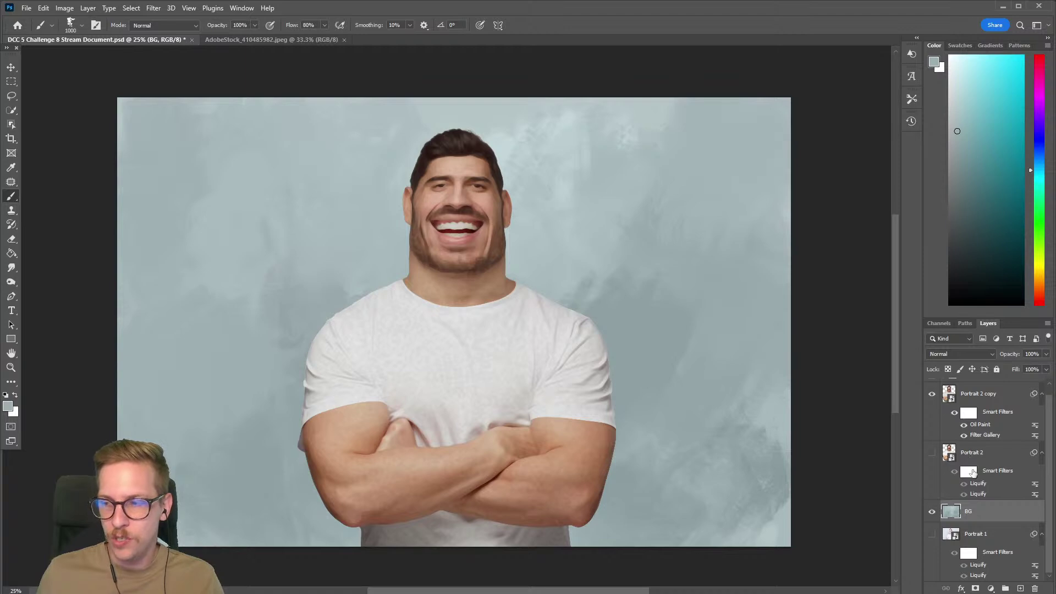
Create a new layer named Mixer Paint directly above the Portrait 2 copy
scroll(972, 473, up, 1)
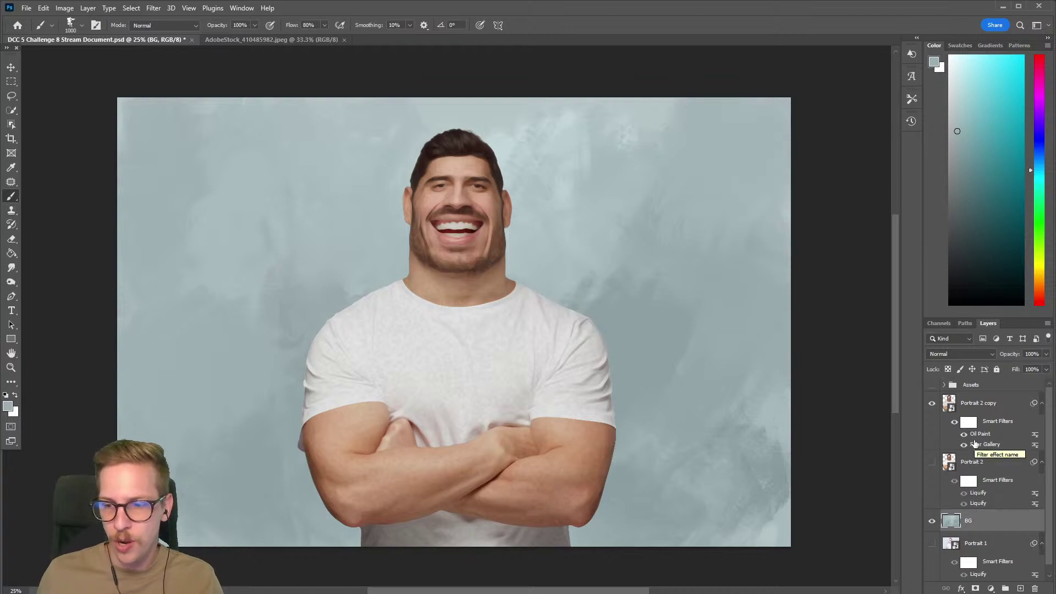
click(930, 406)
click(931, 406)
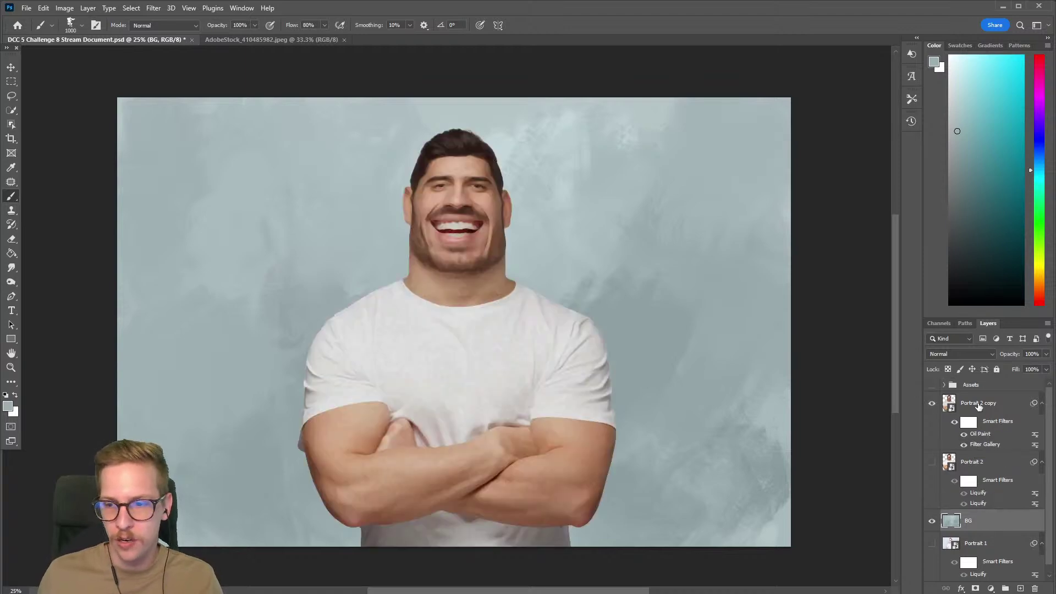
click(978, 405)
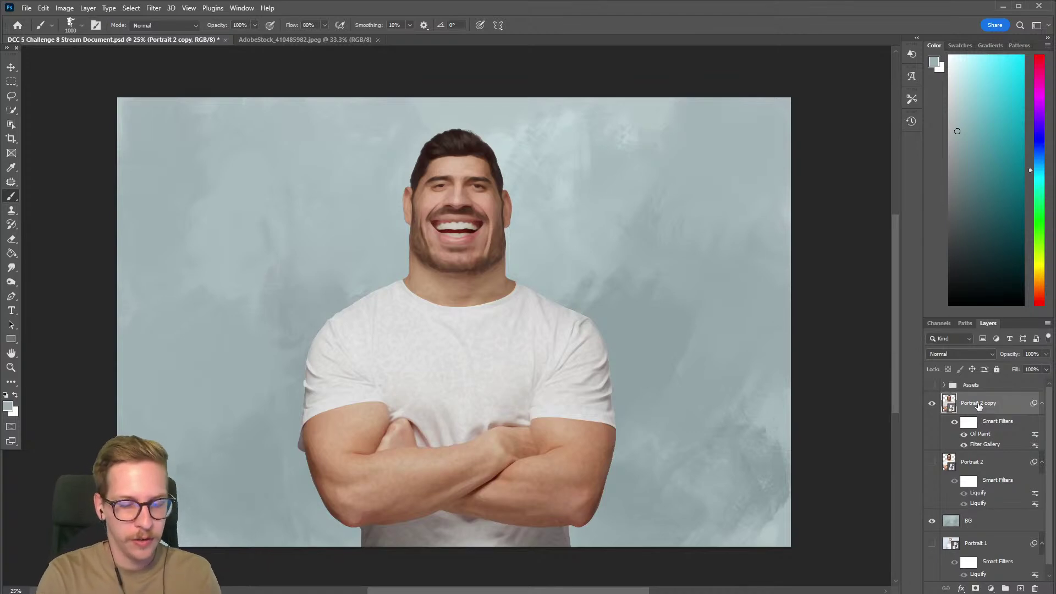
key(ctrl+shift+n)
text(Mixer Paint)
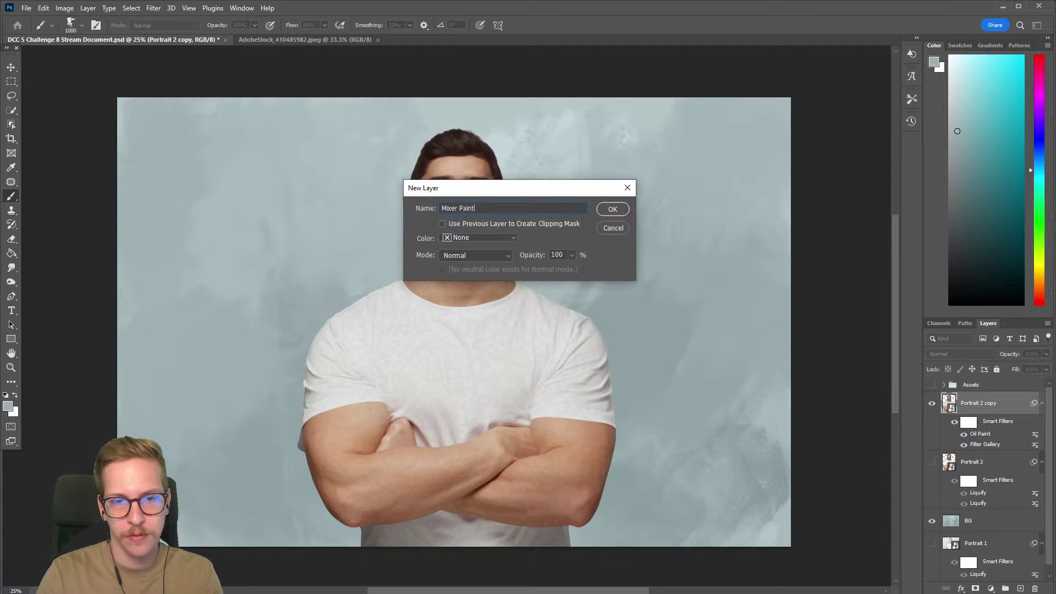
click(610, 209)
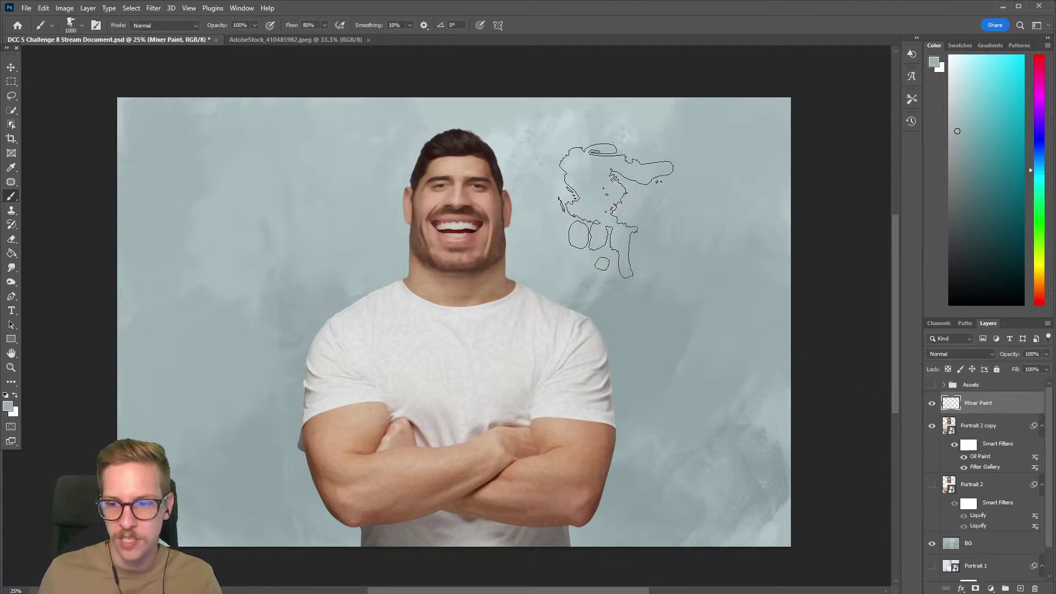
Switch to the Mixer Brush tool and check the brush presets, keeping the current textured brush
right_click(14, 196)
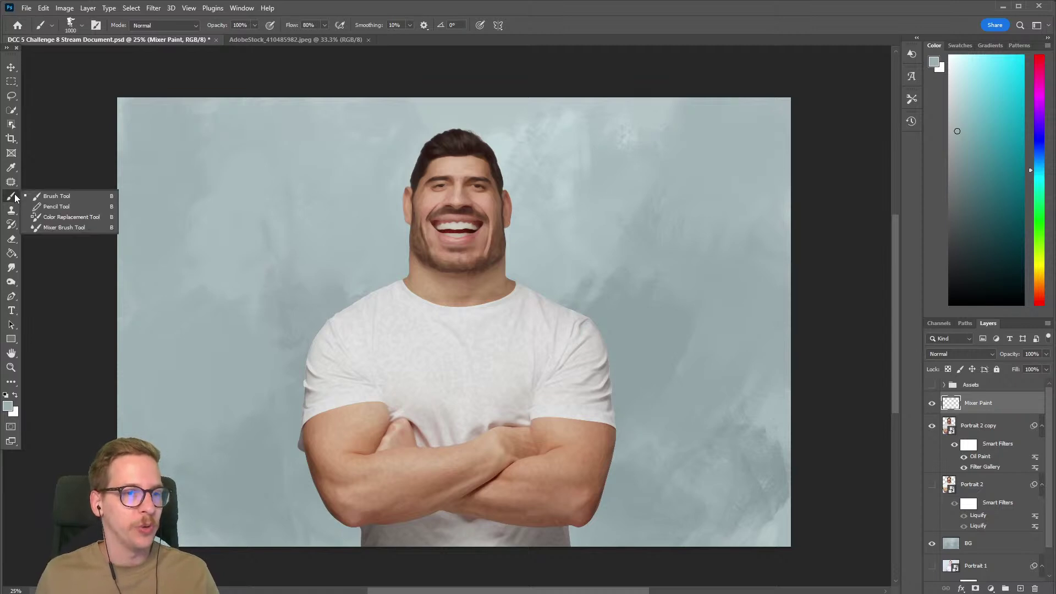
click(58, 229)
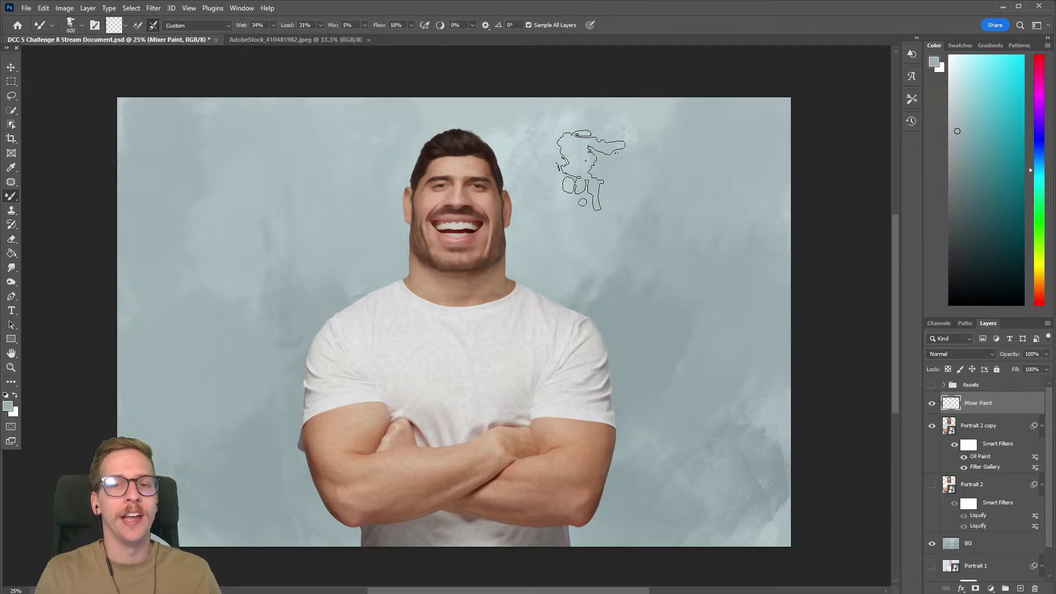
click(82, 26)
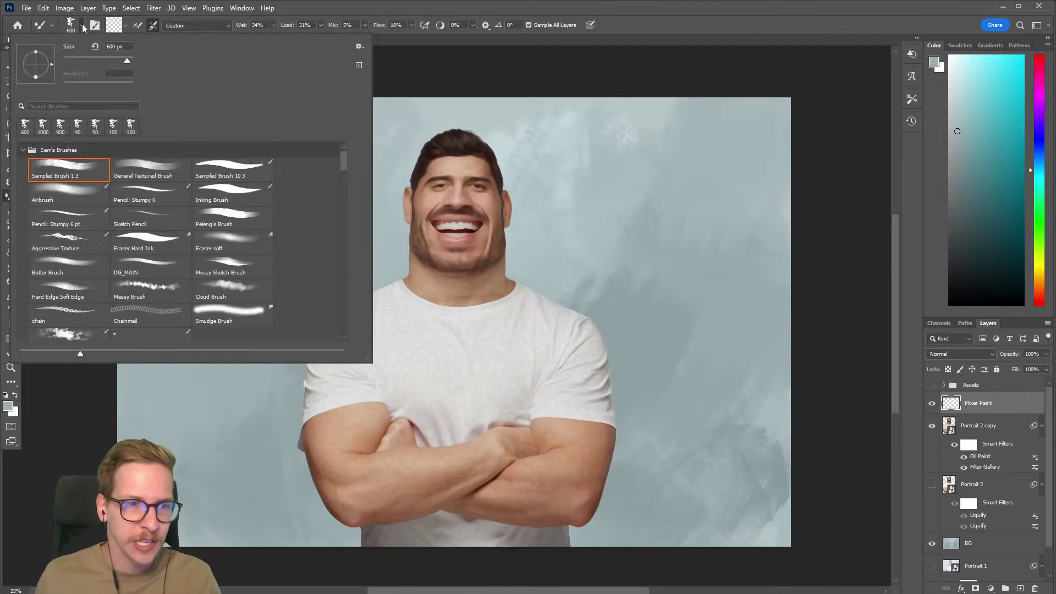
click(81, 24)
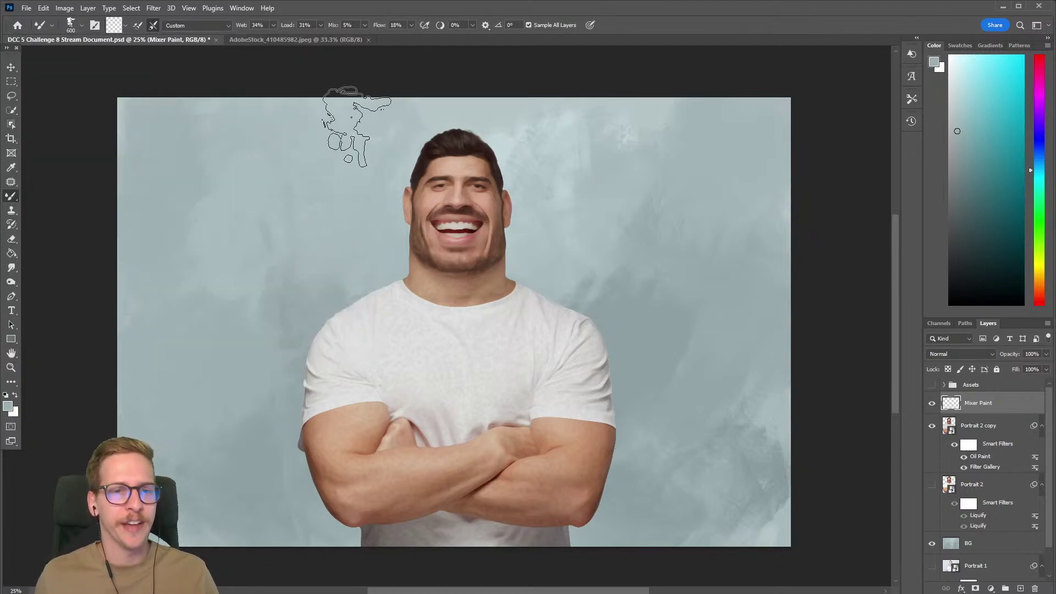
click(83, 24)
click(83, 24)
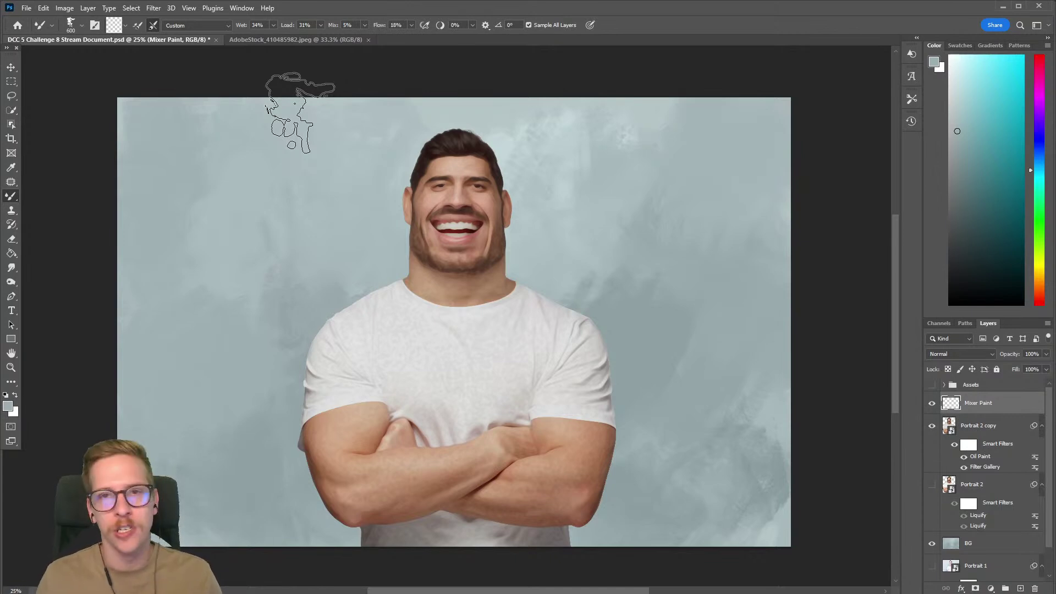
Undo the large test stroke, reduce the Mixer Brush to 150 px, and blend the image's right shoulder and sleeve edge into the backdrop
mouse_move(574, 308)
mouse_down()
mouse_move(577, 324)
mouse_move(559, 306)
mouse_move(593, 378)
mouse_up()
key(ctrl+z)
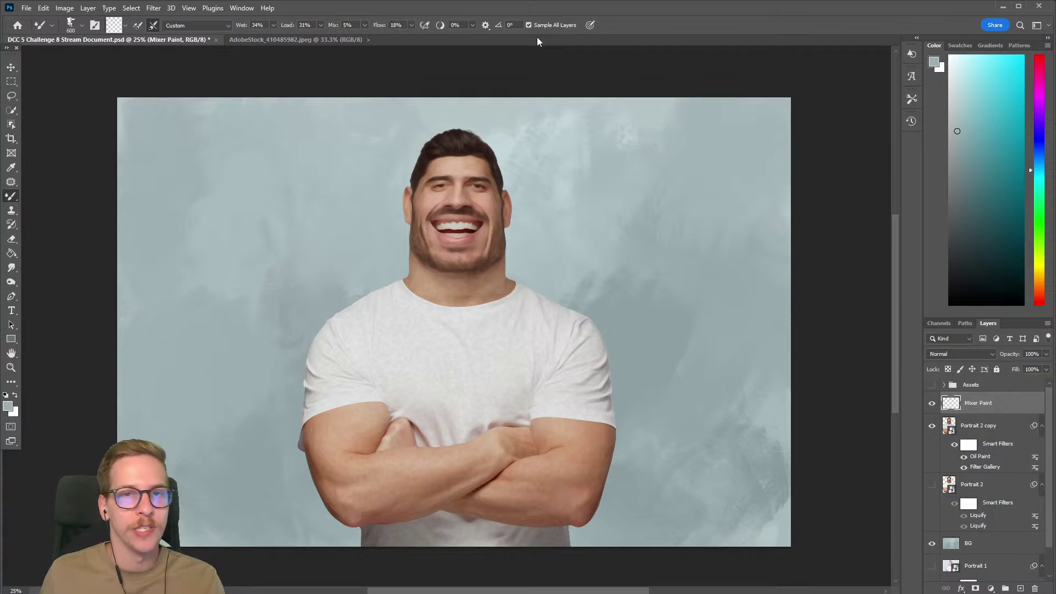
key(bracketleft)
key(bracketleft)
key(bracketleft)
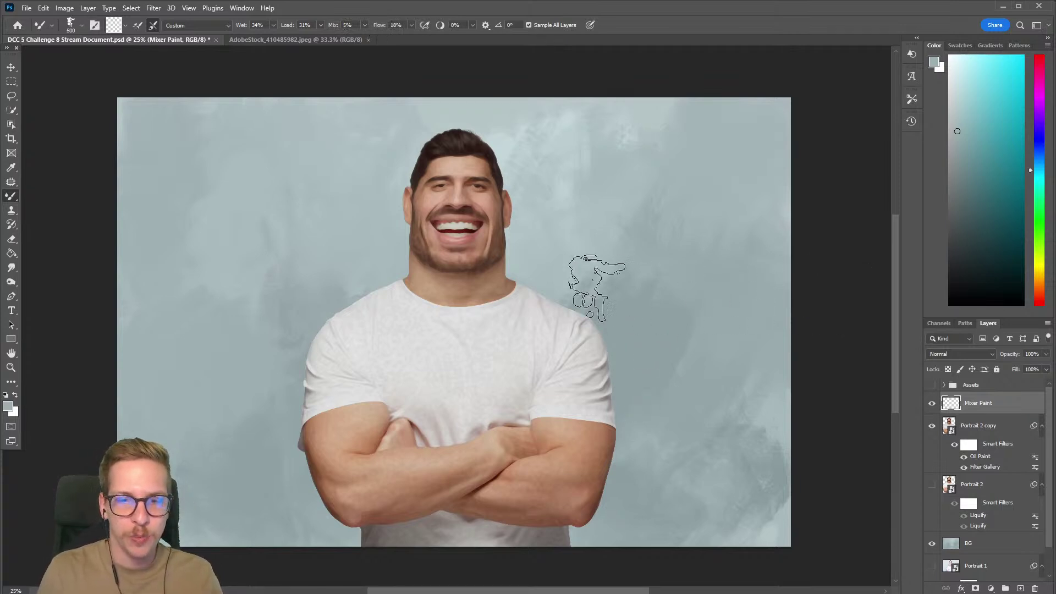
key(bracketleft)
key(bracketleft)
key(bracketleft)
key(bracketleft)
drag(539, 295, 555, 306)
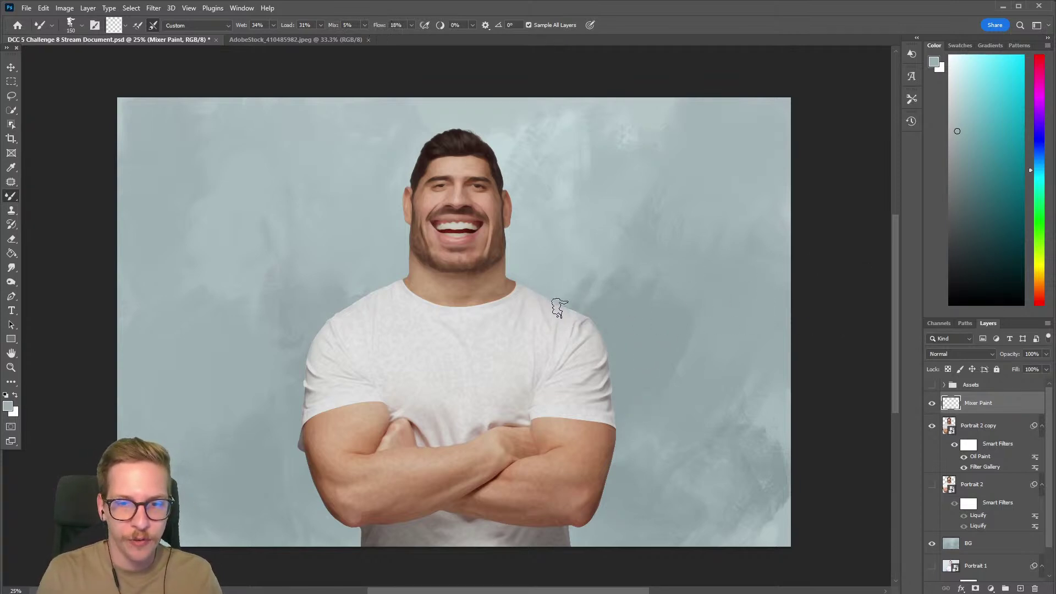
mouse_move(605, 341)
mouse_down()
mouse_move(596, 318)
mouse_move(603, 333)
mouse_up()
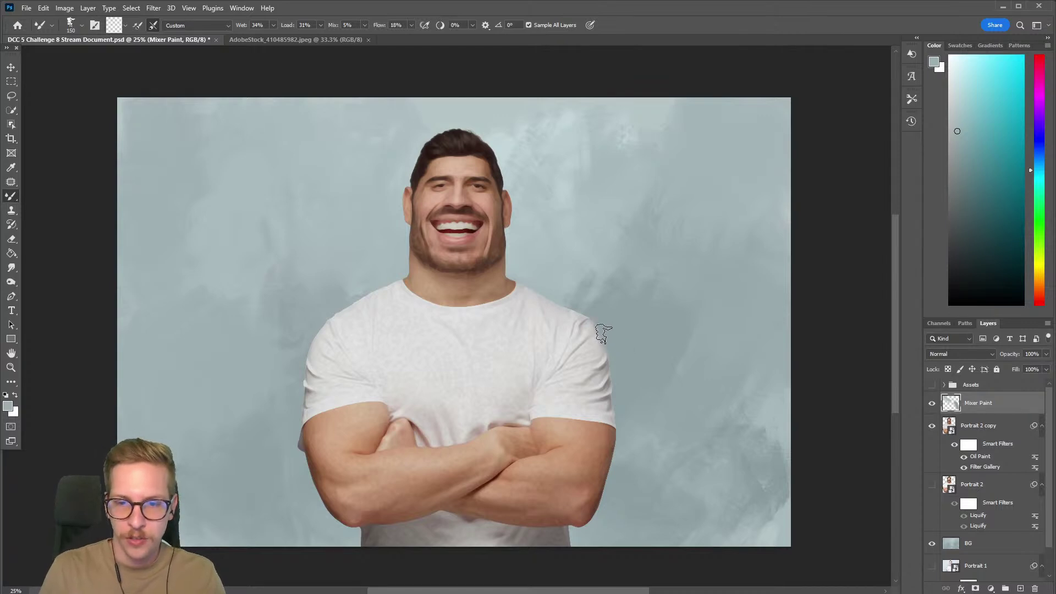
Try smearing the image's left shoulder and sleeve into the backdrop with brush sizes up to 400 px, and undo the strokes
drag(339, 320, 313, 372)
key(bracketright)
key(bracketright)
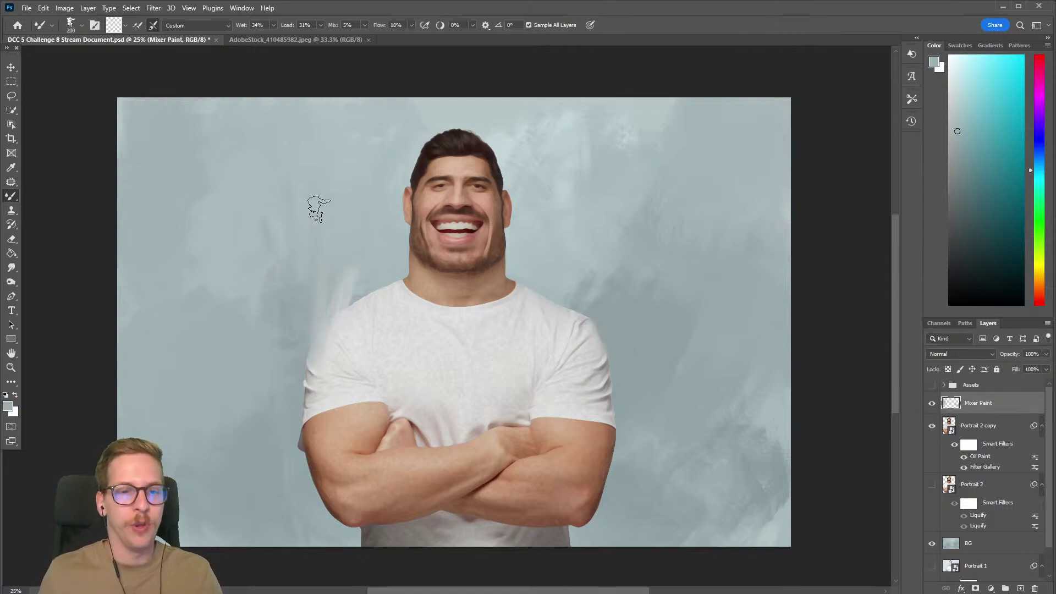
mouse_move(317, 209)
mouse_down()
mouse_move(366, 294)
mouse_move(353, 307)
mouse_move(326, 224)
mouse_up()
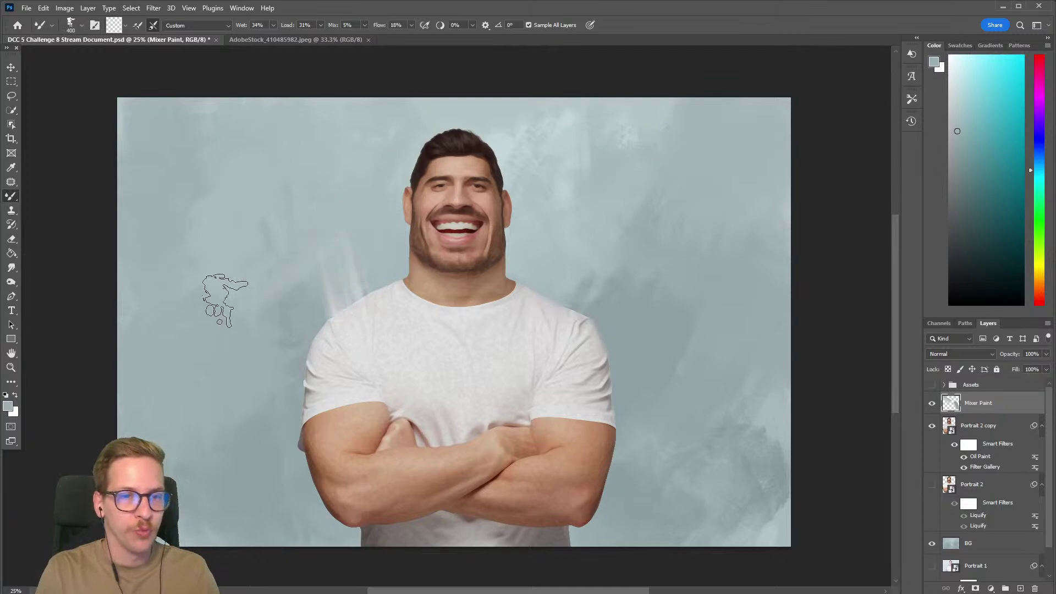
key(bracketright)
key(bracketright)
key(bracketright)
mouse_move(431, 216)
mouse_down()
mouse_move(384, 271)
mouse_move(372, 365)
mouse_move(259, 349)
mouse_up()
key(ctrl+z)
key(ctrl+z)
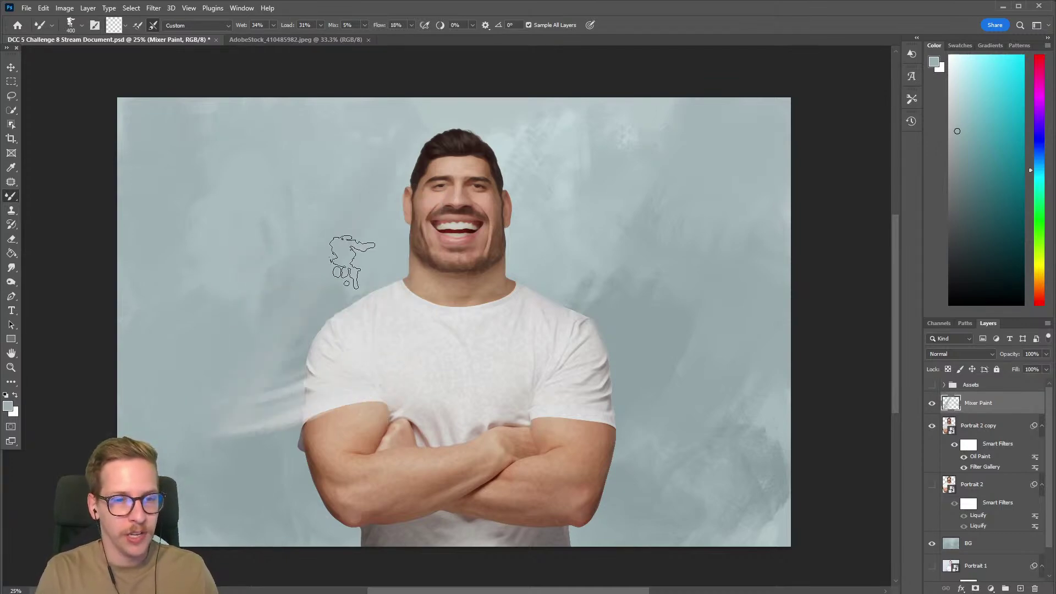
key(ctrl+z)
Reduce the Mixer Brush size and soften the outline from the image's left shoulder down the sleeve to the upper arm
key(bracketleft)
key(bracketleft)
key(bracketleft)
key(bracketleft)
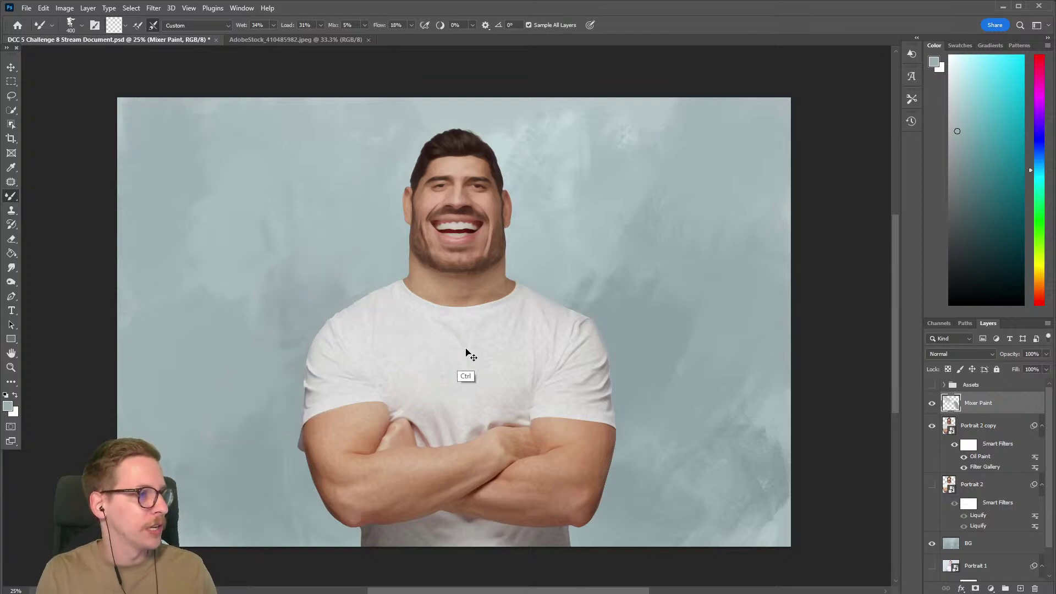
mouse_move(389, 283)
mouse_down()
mouse_move(311, 339)
mouse_move(319, 324)
mouse_move(303, 371)
mouse_move(303, 353)
mouse_move(297, 439)
mouse_up()
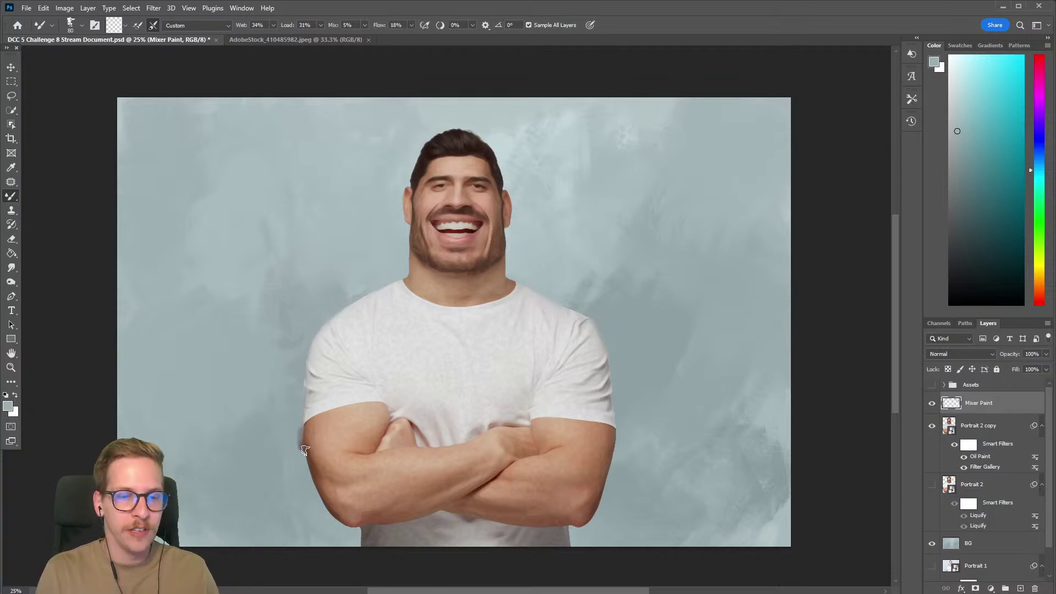
Redo the blending around the image's left elbow until its outline softens into the backdrop, using a 100 px brush
drag(316, 482, 329, 517)
key(ctrl+z)
drag(309, 479, 338, 520)
key(ctrl+z)
key(])
key(])
drag(305, 474, 343, 530)
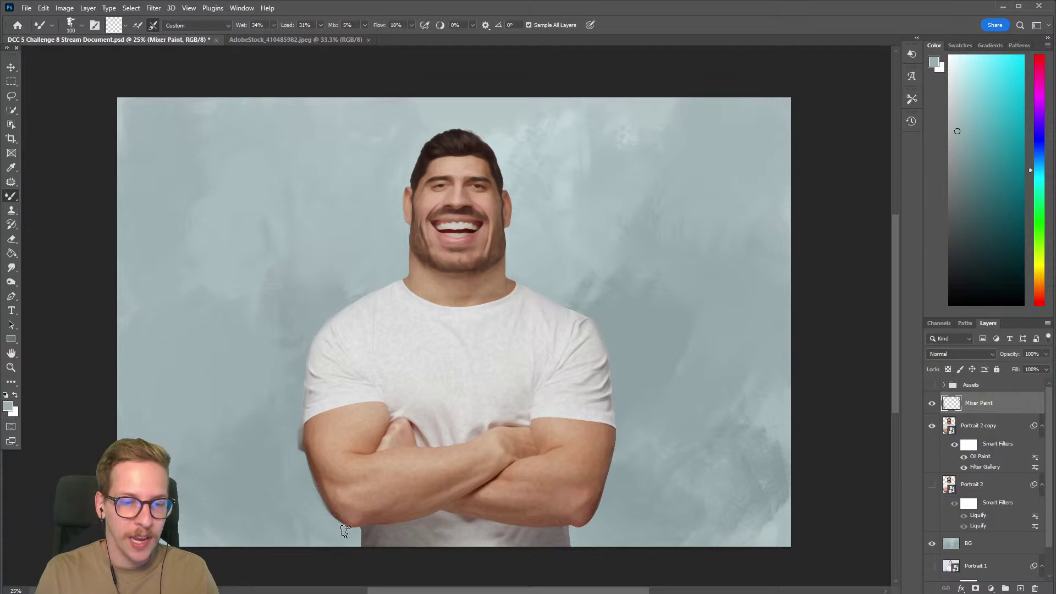
Soften the image's right elbow, the shirt hem and the right side of the neck into the backdrop with a smaller brush
key(bracketleft)
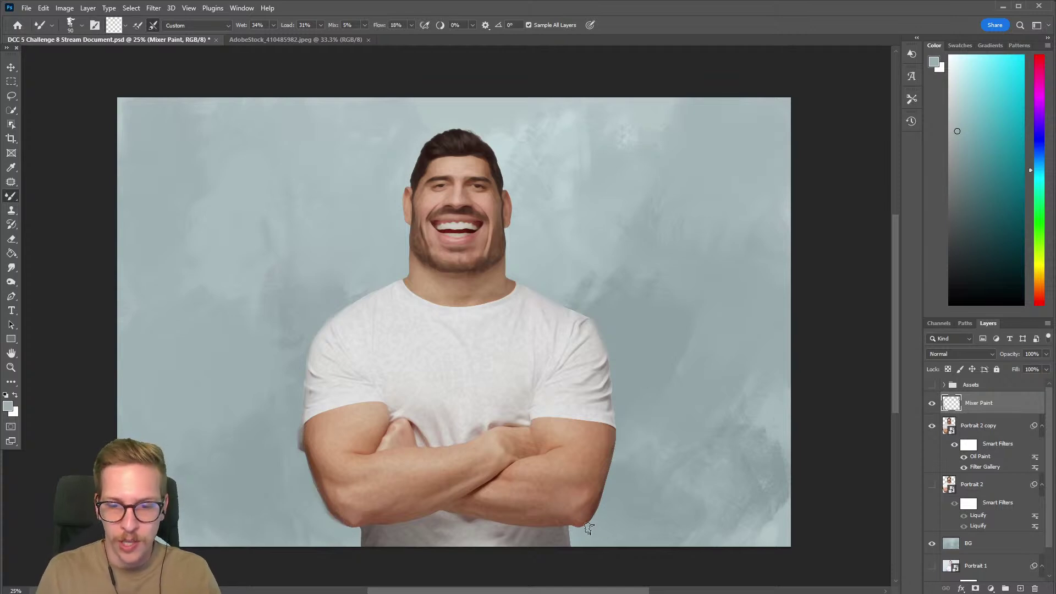
drag(611, 464, 595, 514)
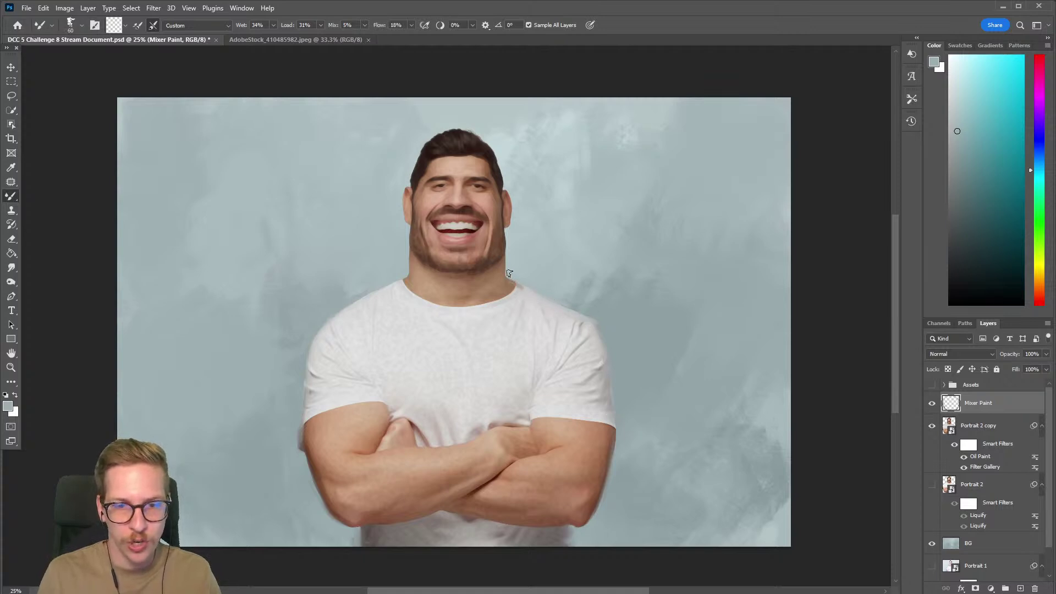
drag(505, 252, 505, 283)
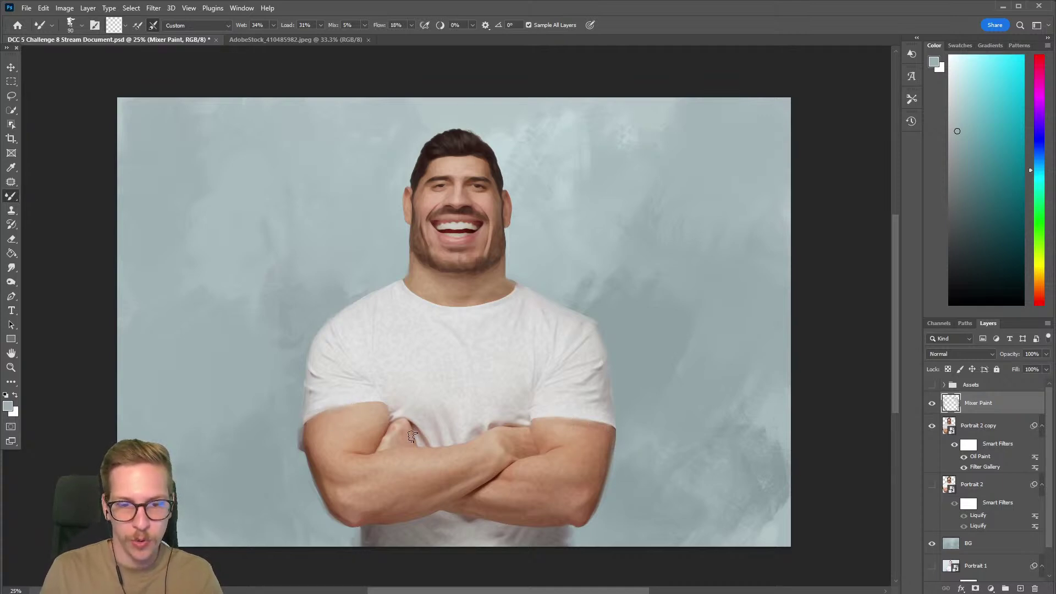
Blend the shirt folds, crossed forearms and right sleeve edge, varying the Mixer Brush size between about 90 and 125 px
key(bracketright)
key(bracketright)
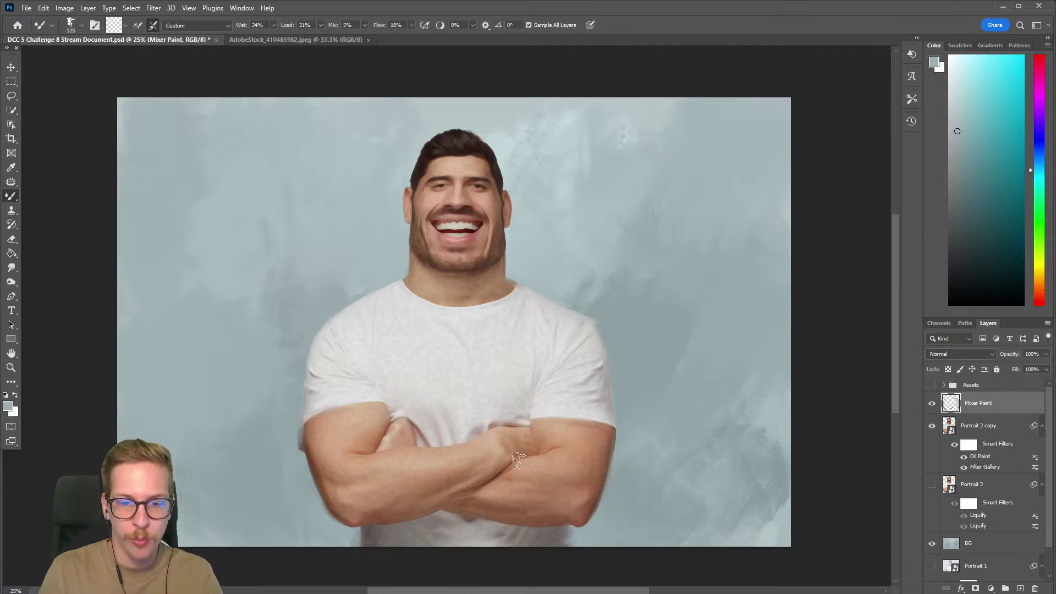
key(bracketleft)
key(bracketleft)
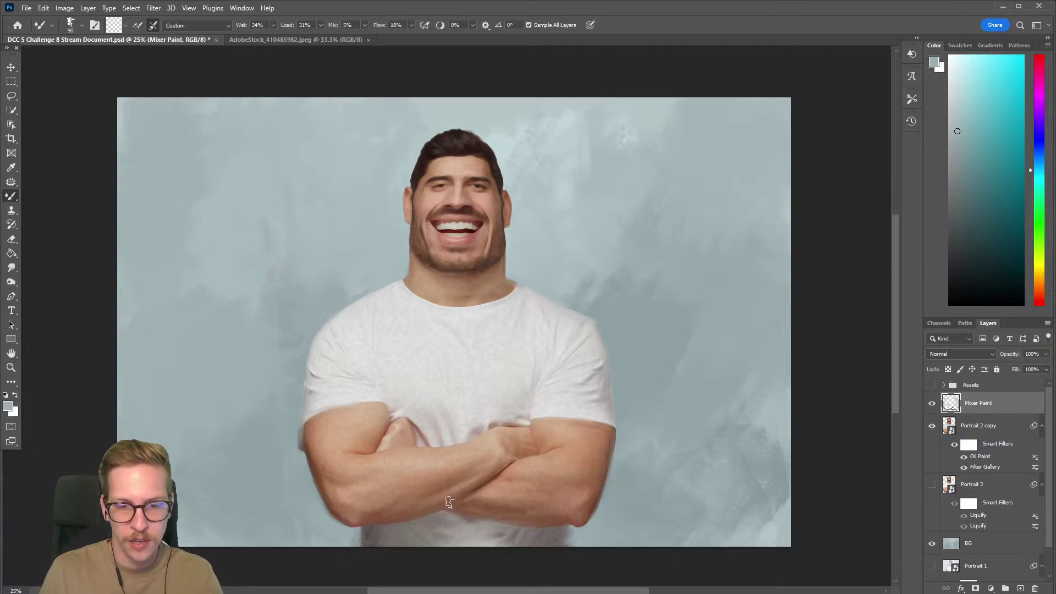
key(bracketright)
key(bracketright)
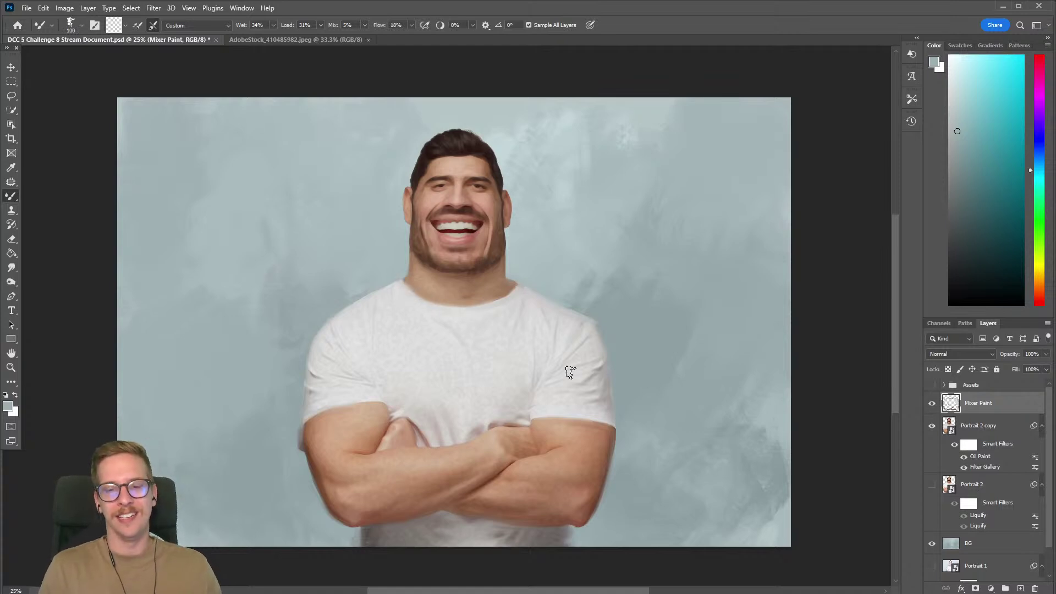
key(bracketleft)
key(bracketright)
key(bracketright)
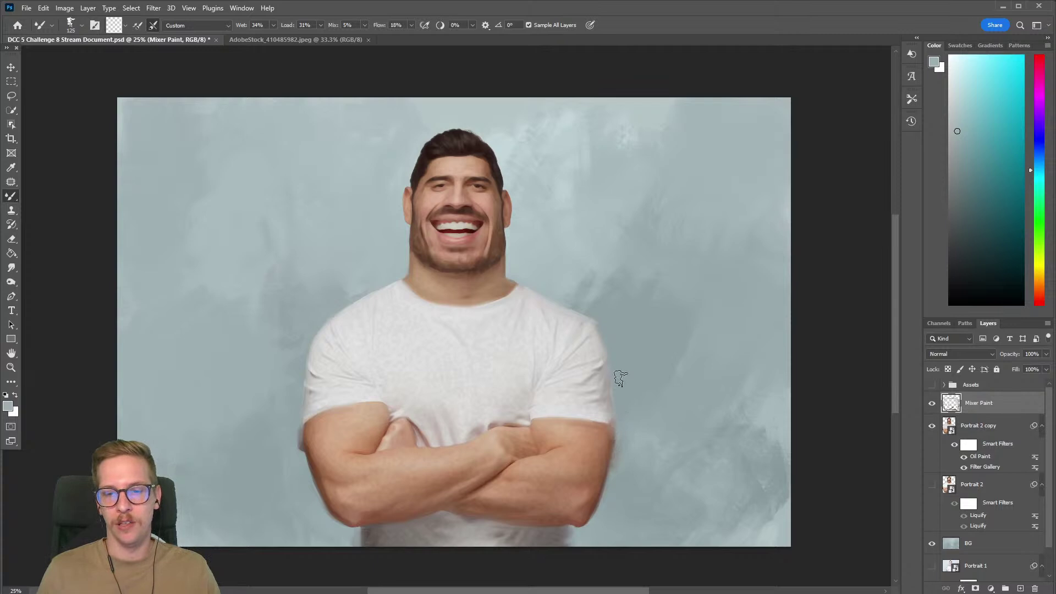
key(bracketleft)
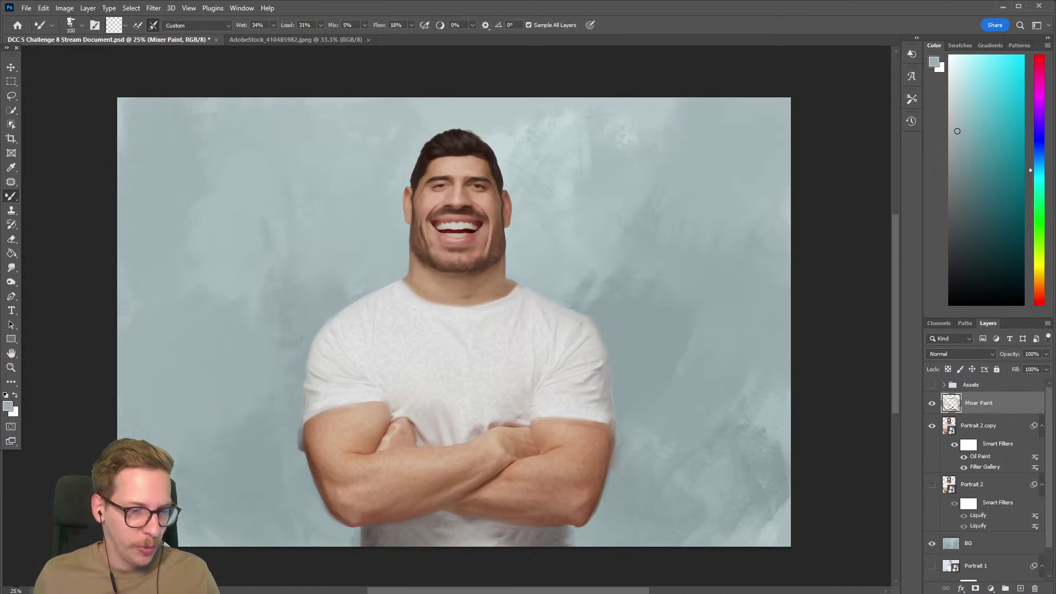
Smudge the hair outline across the top and both upper sides of the head into the backdrop with a small Mixer Brush
scroll(457, 264, up, 5)
scroll(424, 330, up, 5)
scroll(704, 344, up, 2)
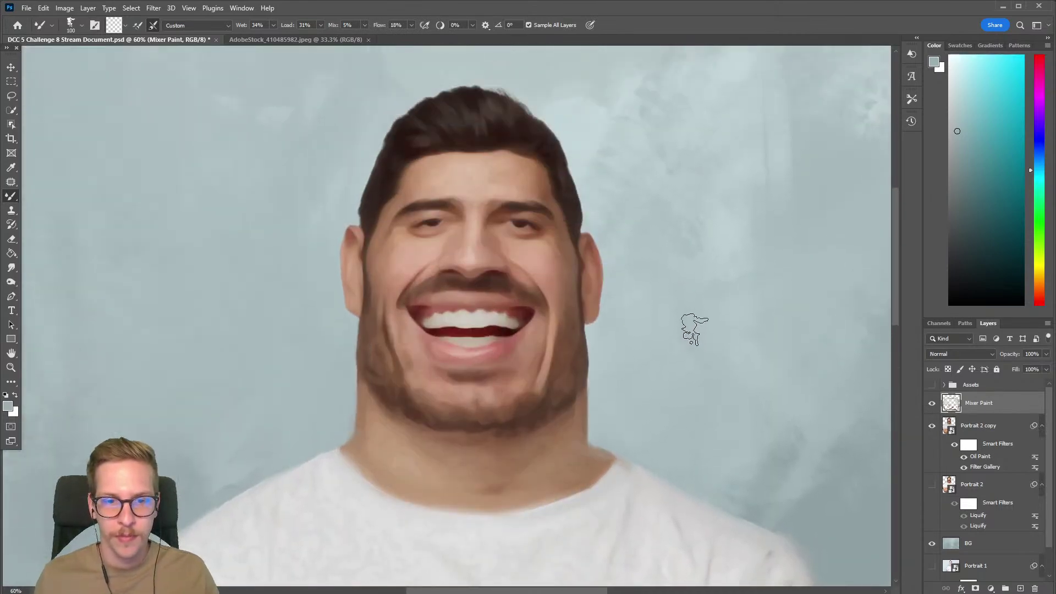
key(bracketleft)
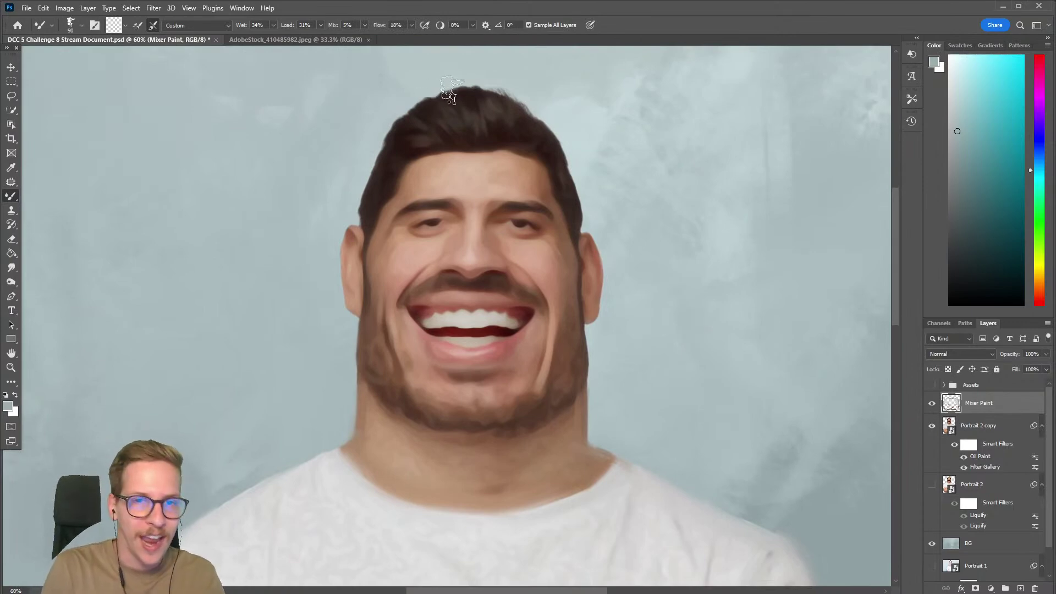
mouse_move(468, 82)
mouse_down()
mouse_move(526, 108)
mouse_move(564, 152)
mouse_move(571, 192)
mouse_move(552, 134)
mouse_move(525, 107)
mouse_move(555, 123)
mouse_move(517, 100)
mouse_move(554, 124)
mouse_up()
mouse_move(446, 120)
mouse_down()
mouse_move(401, 137)
mouse_move(395, 117)
mouse_move(439, 94)
mouse_move(374, 168)
mouse_move(384, 138)
mouse_move(361, 180)
mouse_move(371, 165)
mouse_move(345, 158)
mouse_move(383, 155)
mouse_move(360, 132)
mouse_move(360, 176)
mouse_up()
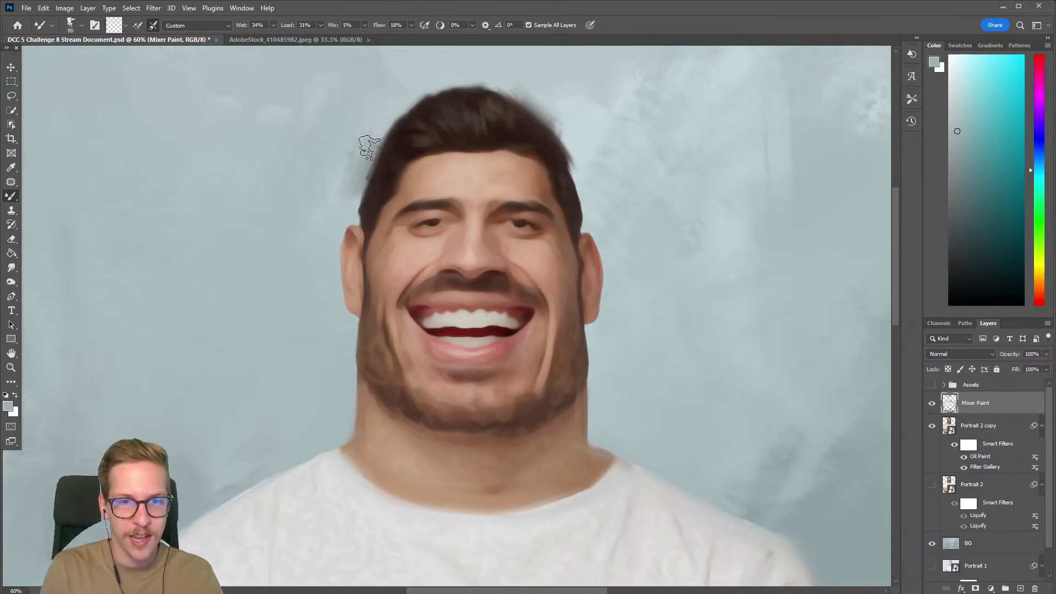
Blend the left hairline, both ears and the beard edge along the right jaw with fine Mixer Brush strokes
mouse_move(410, 205)
mouse_down()
mouse_move(374, 177)
mouse_move(356, 206)
mouse_move(383, 140)
mouse_move(355, 210)
mouse_move(383, 140)
mouse_move(381, 222)
mouse_move(363, 252)
mouse_up()
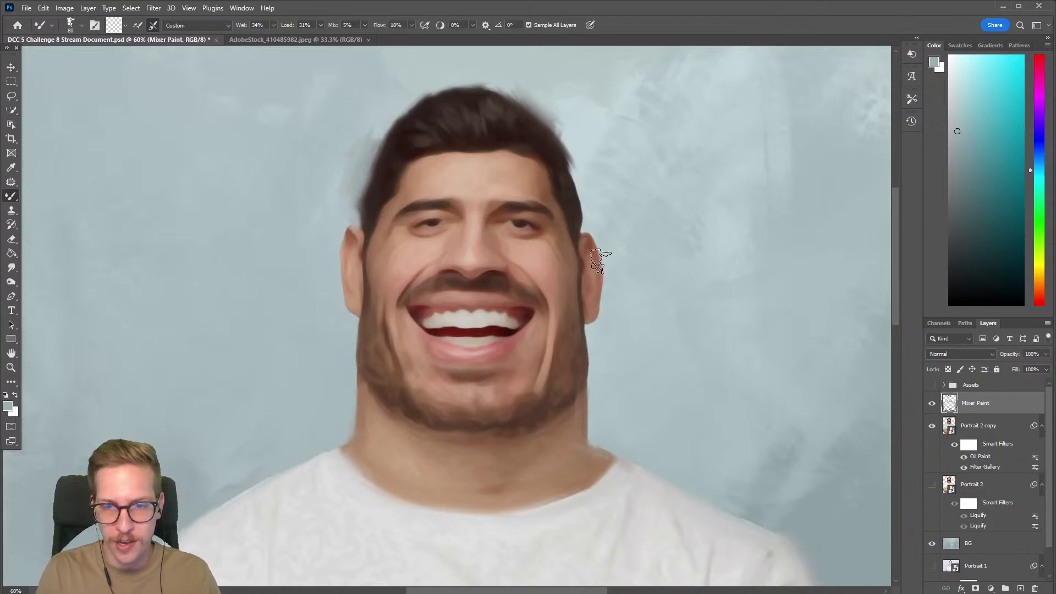
drag(594, 239, 602, 278)
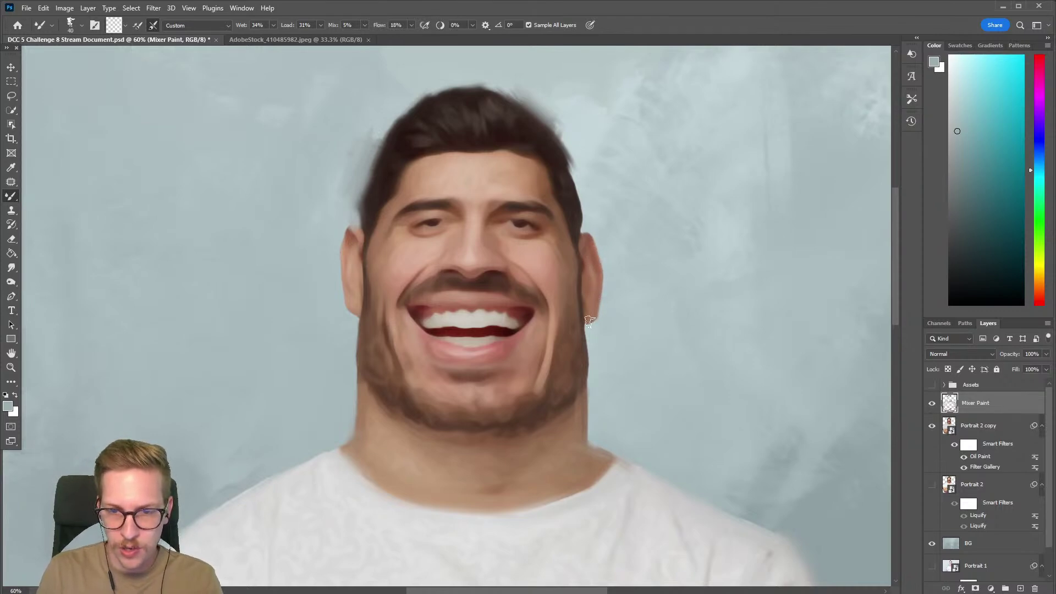
mouse_move(587, 344)
mouse_down()
mouse_move(583, 380)
mouse_move(582, 352)
mouse_up()
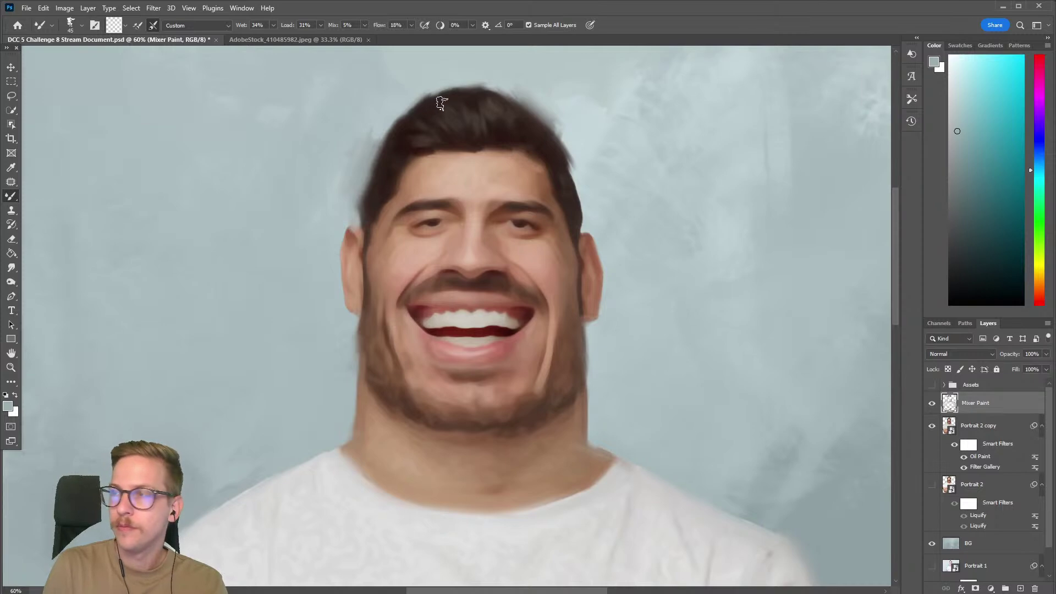
Enlarge the Mixer Brush to 70 px and soften the hair edge at the upper left of the head
key(bracketright)
key(bracketright)
key(bracketright)
drag(433, 105, 416, 99)
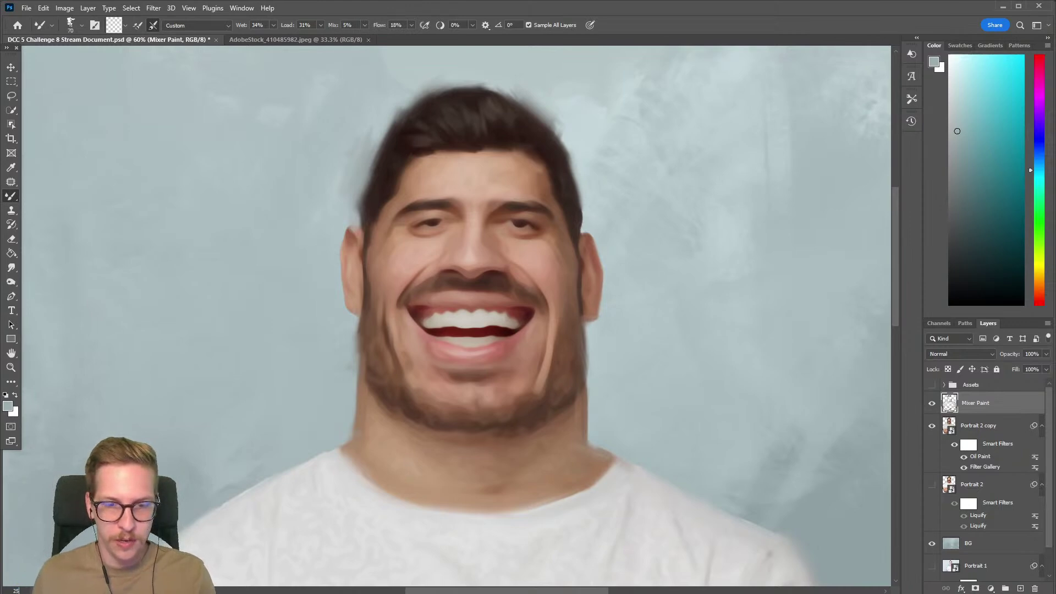
Compare the whole portrait at 25% zoom with the Mixer Paint layer hidden and shown, leaving it visible
key(Return)
scroll(488, 342, down, 5)
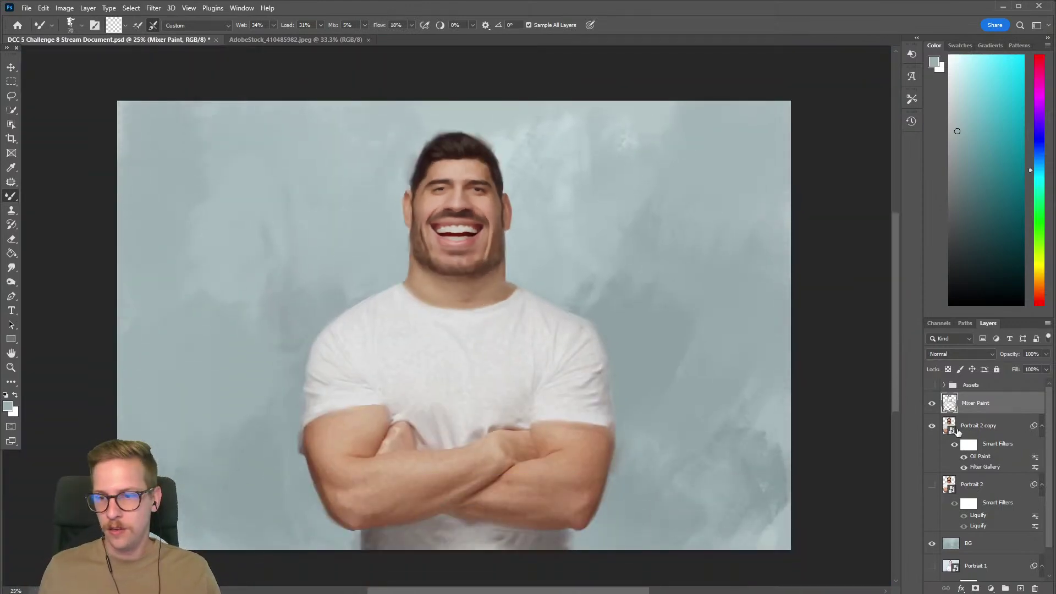
click(931, 405)
click(932, 405)
click(932, 405)
click(931, 404)
click(932, 404)
click(932, 405)
click(932, 405)
click(932, 405)
click(931, 404)
click(932, 404)
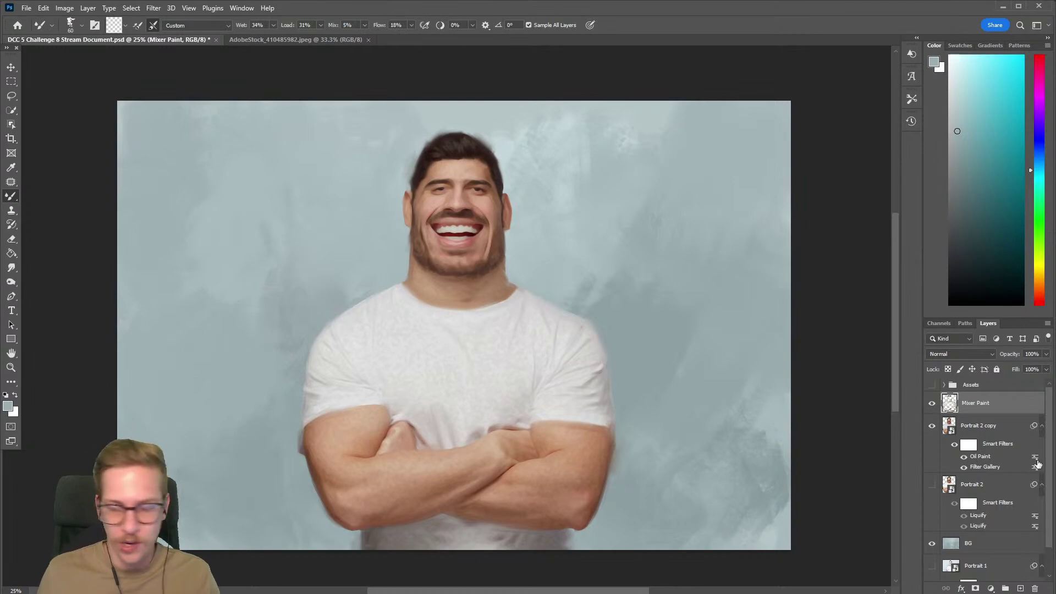
click(933, 404)
click(933, 404)
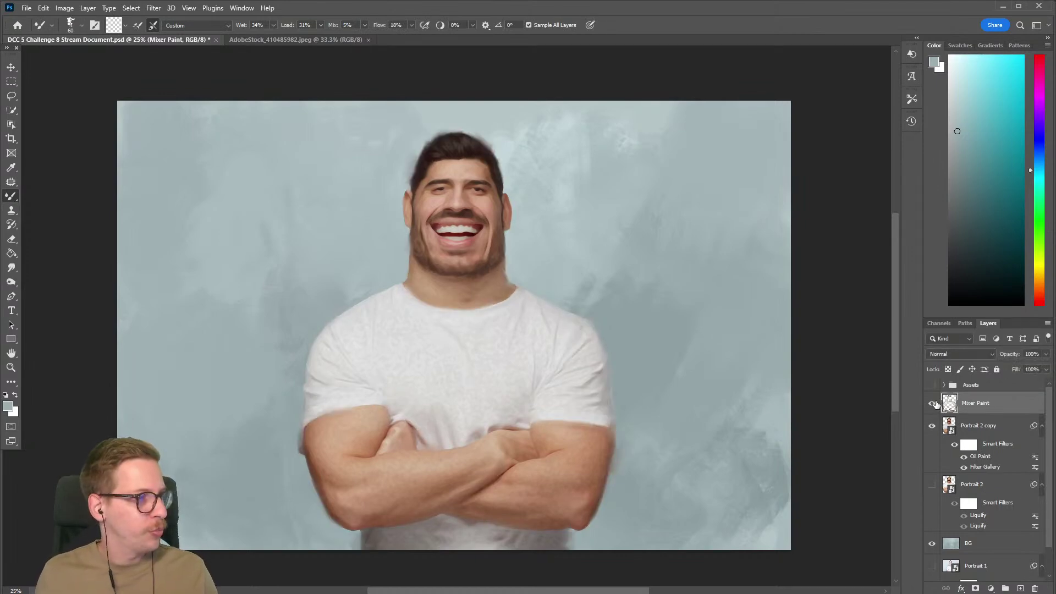
View the canvas texture in AdobeStock_410485982.jpeg and return to the DCC 5 Challenge 8 Stream Document
click(270, 41)
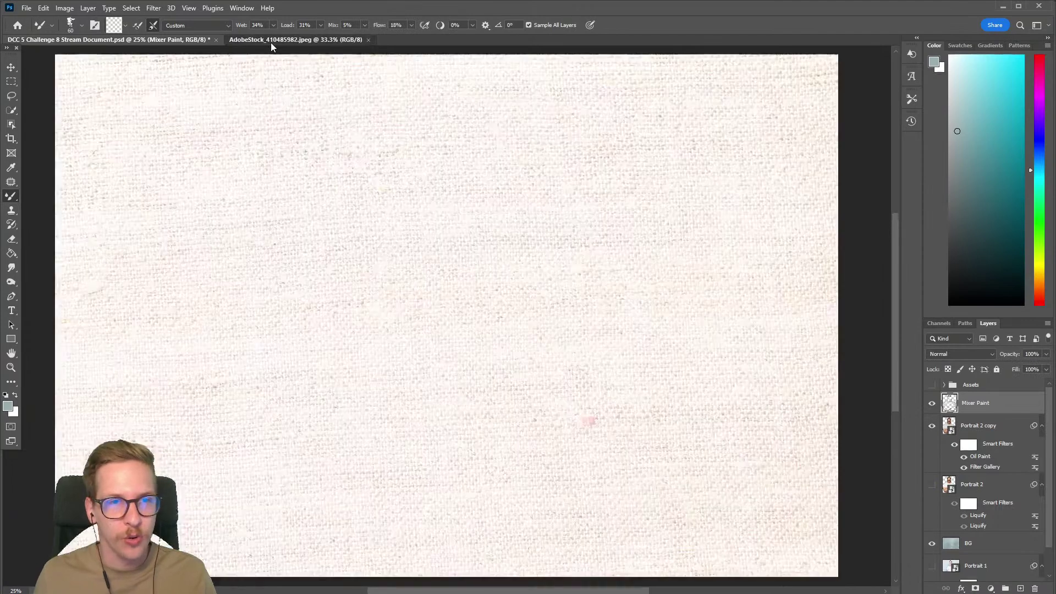
click(161, 40)
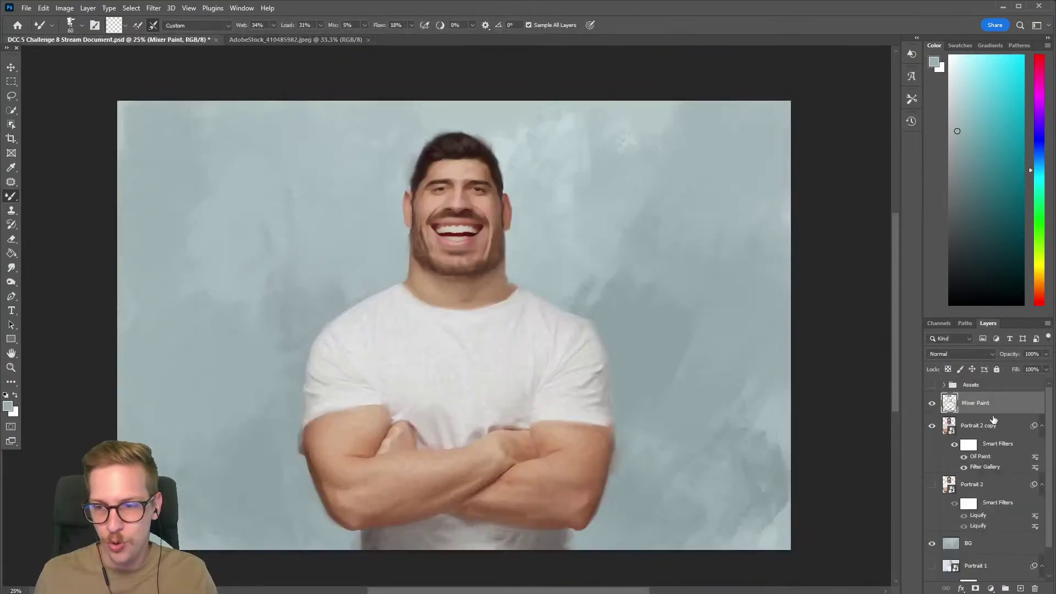
Paste the canvas texture above the Mixer Paint layer and scale it to cover the whole document
key(ctrl+v)
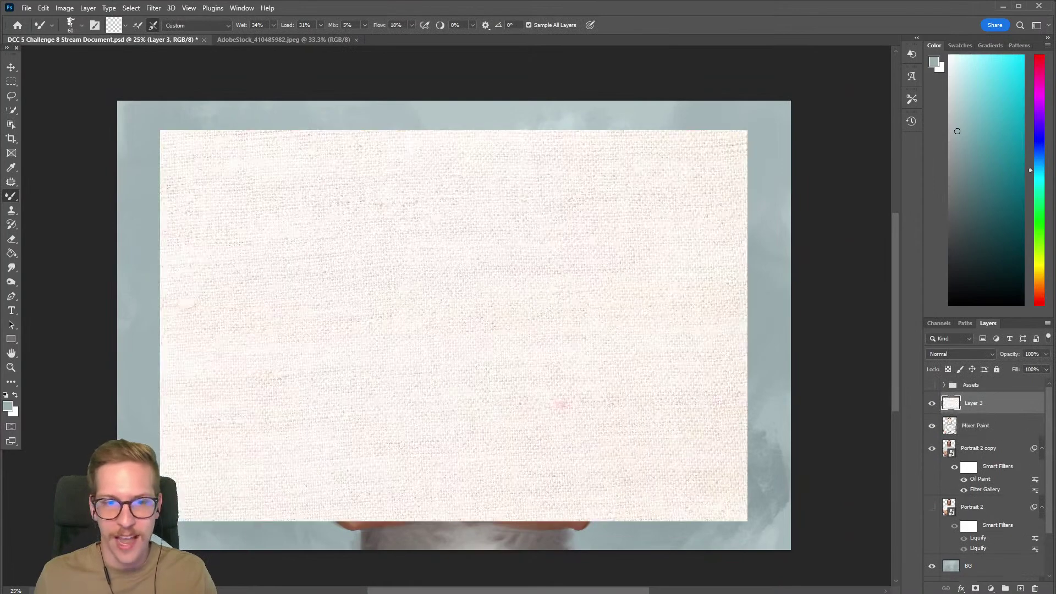
key(v)
drag(160, 129, 117, 100)
drag(746, 519, 792, 549)
key(Return)
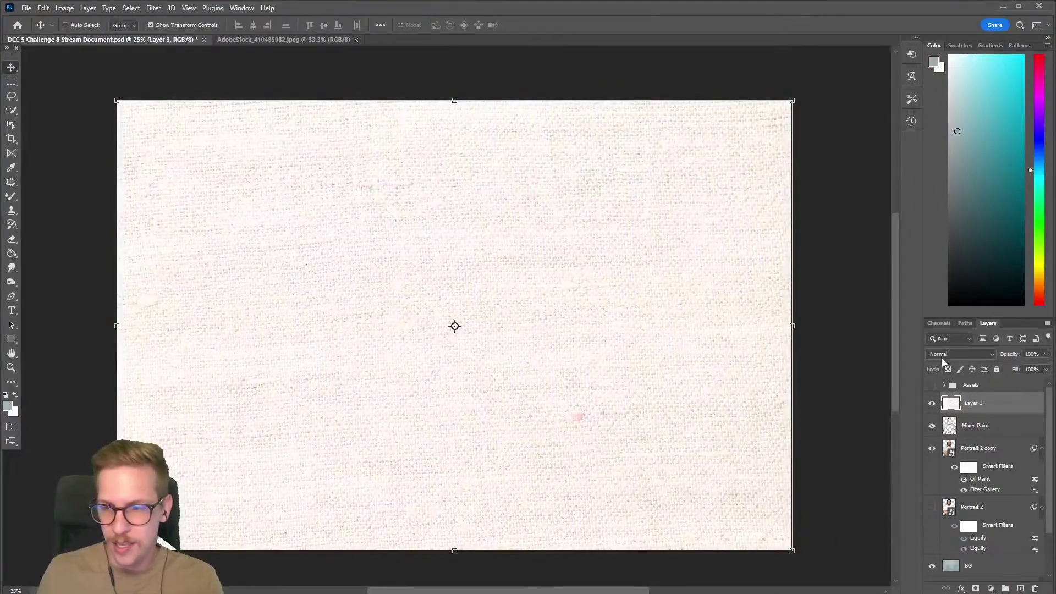
Set the pasted texture's blending mode to Multiply and reduce its saturation to -100
click(940, 355)
click(933, 401)
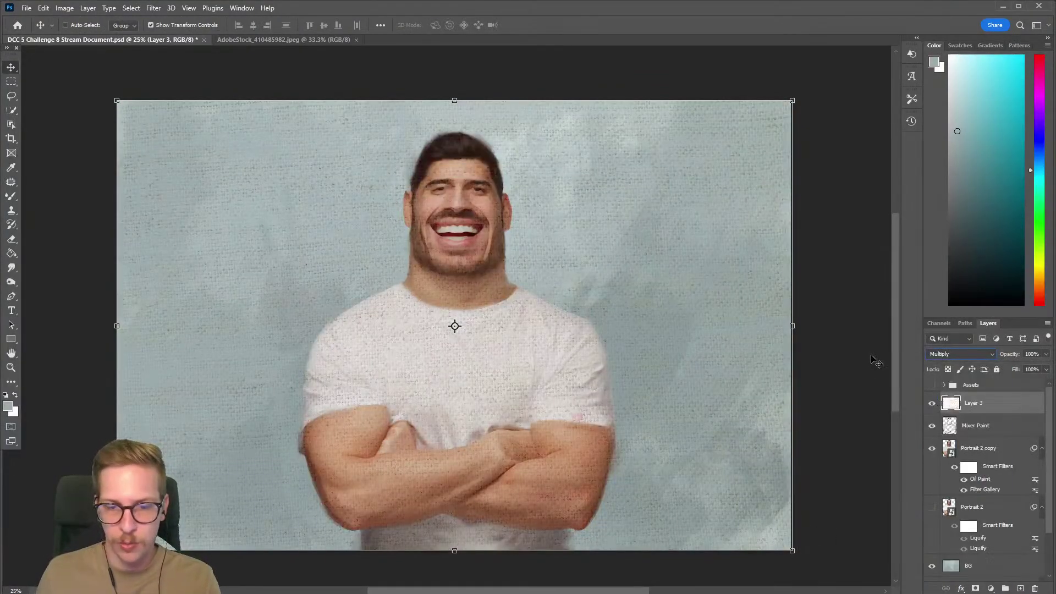
key(ctrl+u)
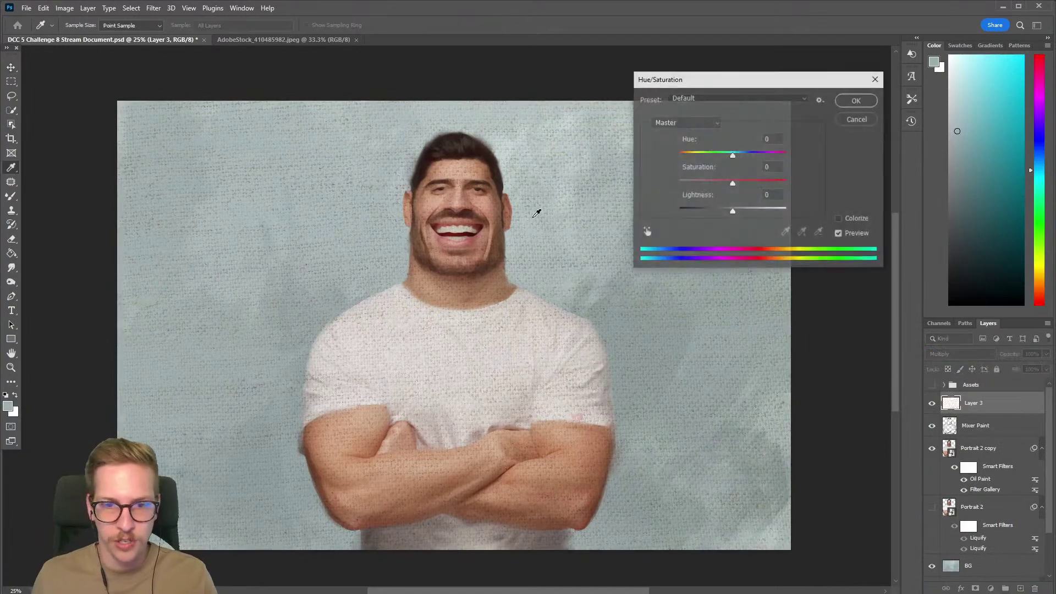
drag(733, 187, 607, 186)
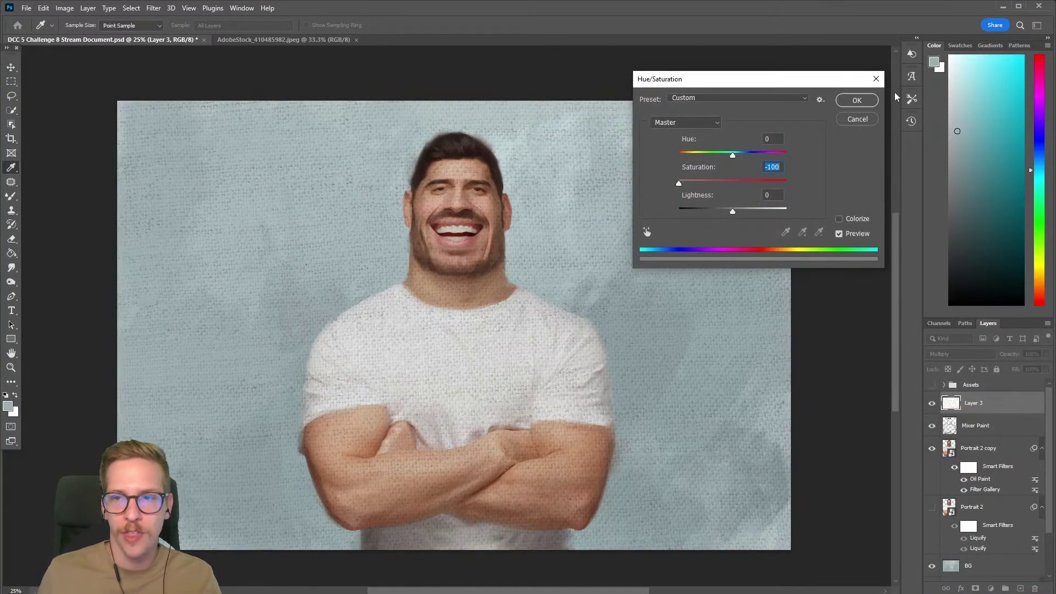
click(855, 101)
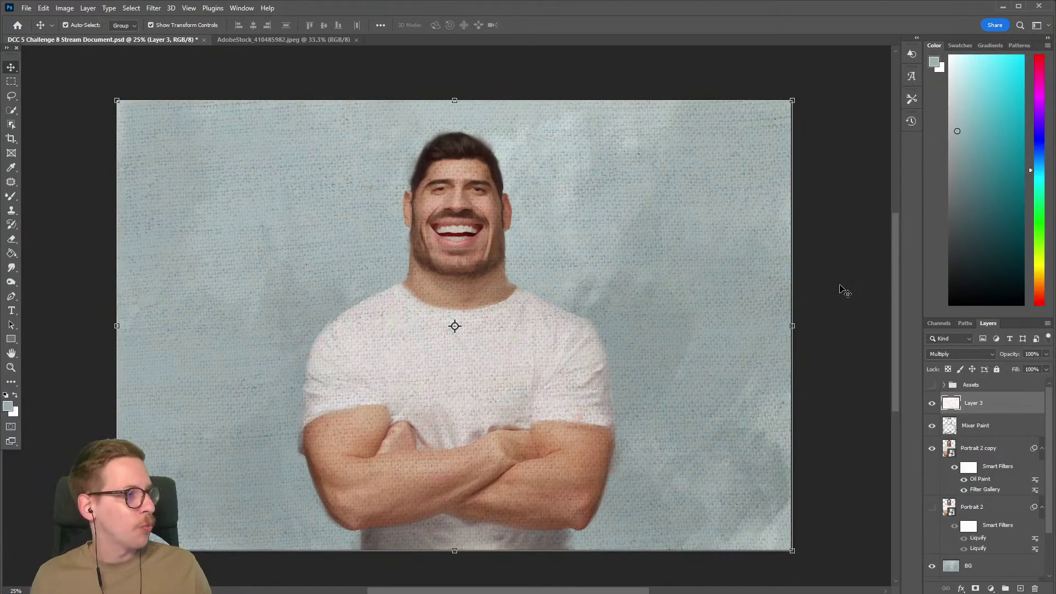
Compare the portrait with the texture hidden and shown, and step back to the freshly pasted texture at its original size and Normal blending
click(932, 405)
click(932, 404)
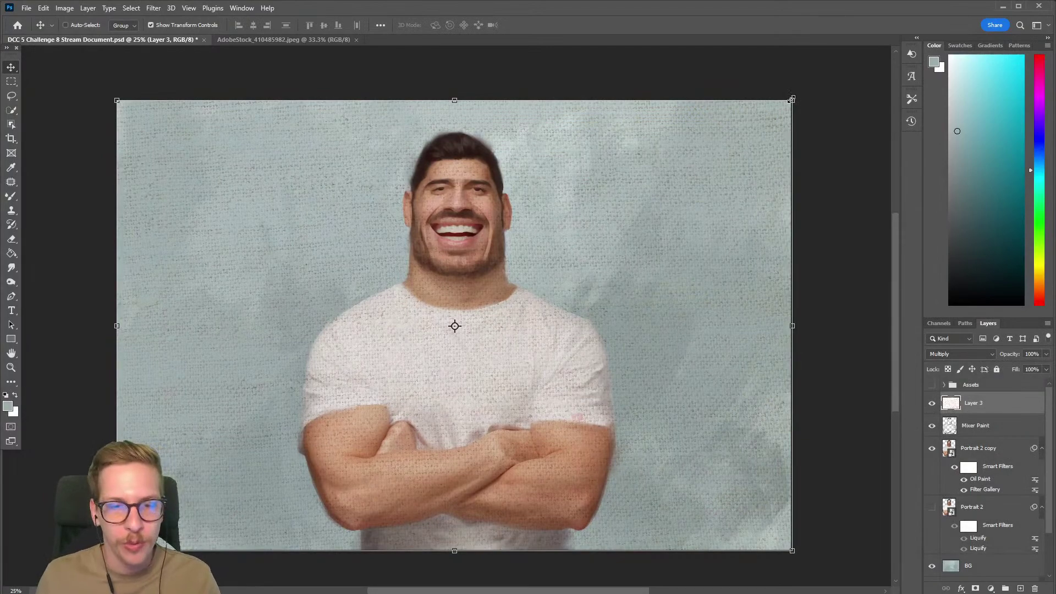
key(ctrl+z)
key(ctrl+z)
key(ctrl+z)
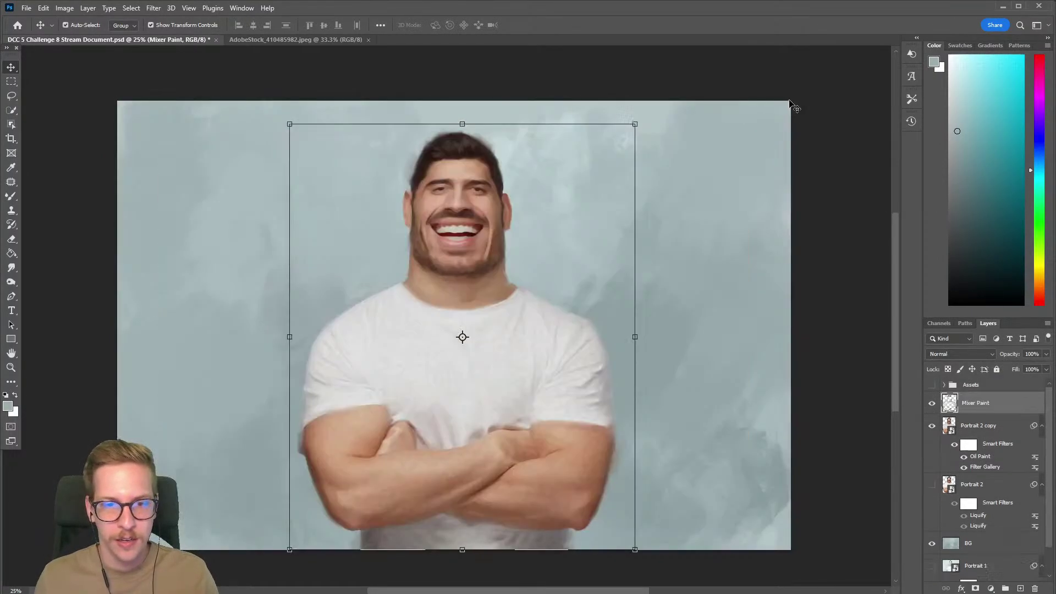
key(ctrl+shift+z)
key(ctrl+shift+z)
drag(741, 516, 506, 405)
drag(433, 318, 401, 298)
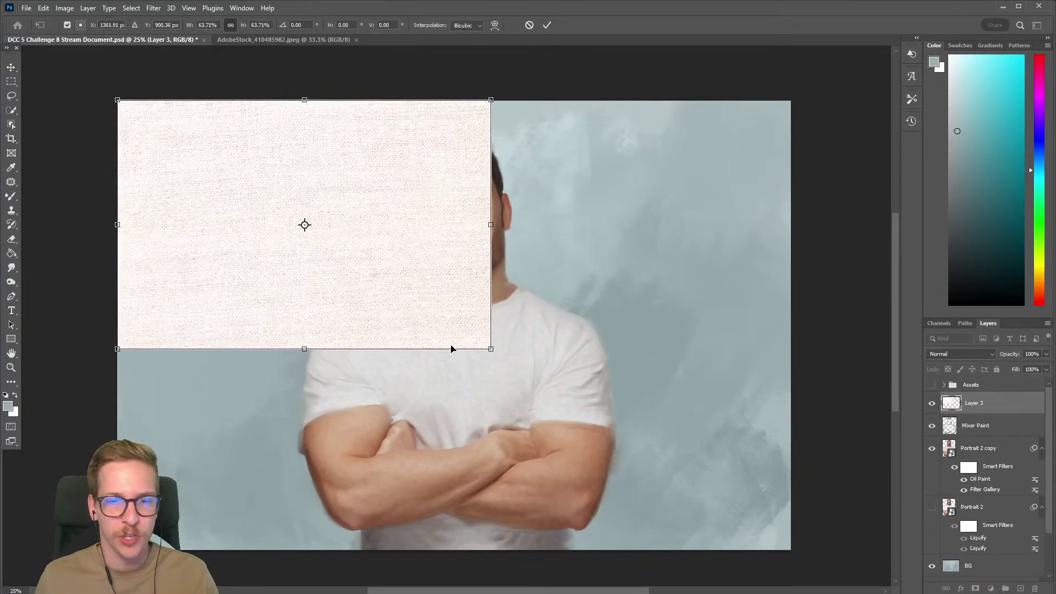
drag(484, 350, 436, 317)
key(Escape)
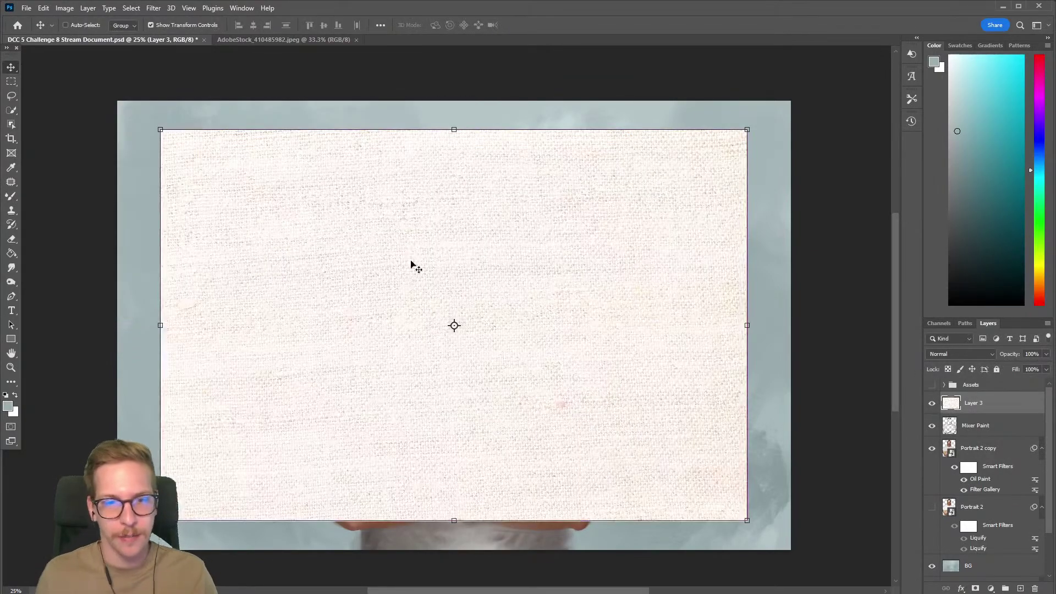
Scale the pasted texture to 114.56% so it covers the whole canvas and set its blending mode to Multiply
drag(161, 130, 117, 100)
drag(749, 524, 789, 548)
click(957, 355)
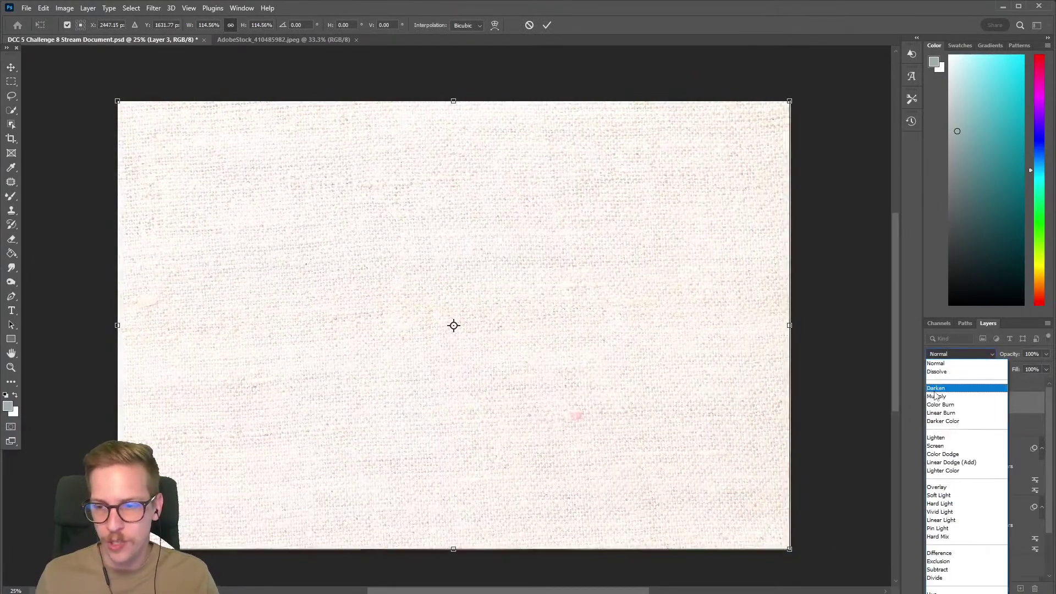
click(950, 402)
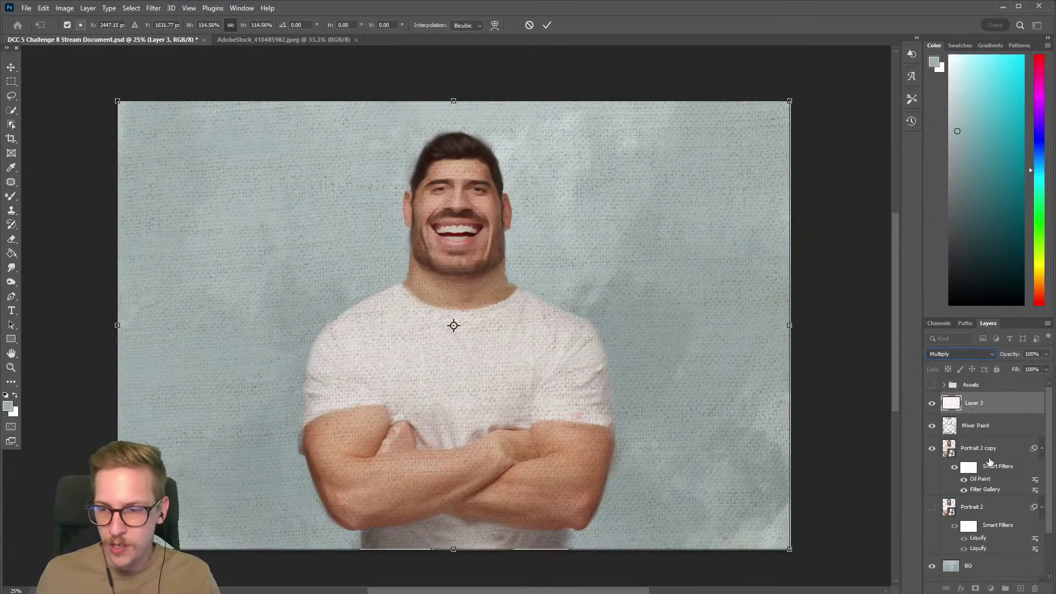
key(Return)
Group the texture, Mixer Paint and Portrait 2 copy layers and clip a new Levels adjustment layer to the group
shift+click(992, 452)
key(ctrl+g)
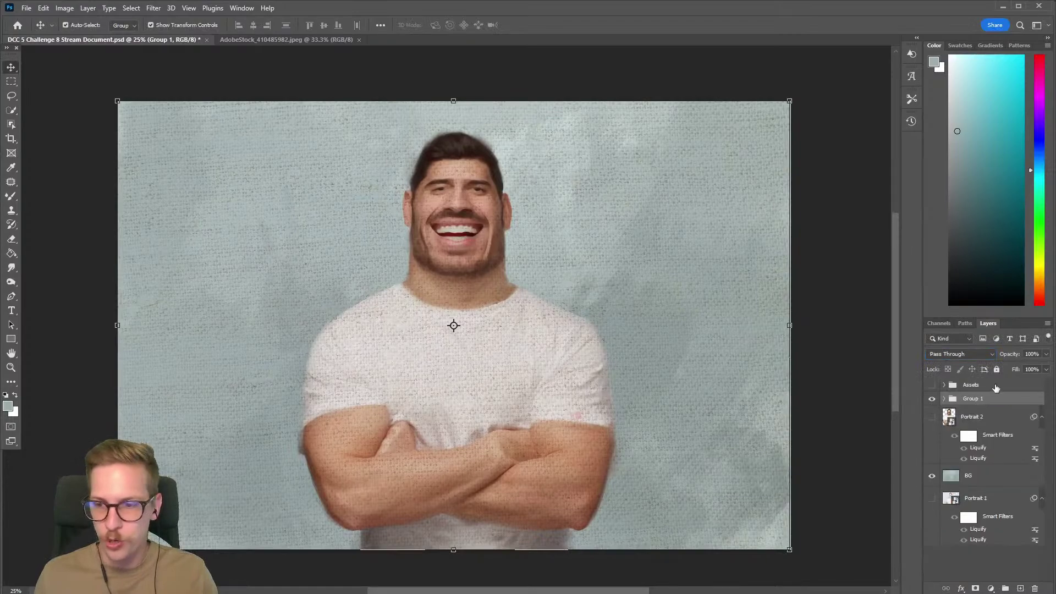
click(88, 7)
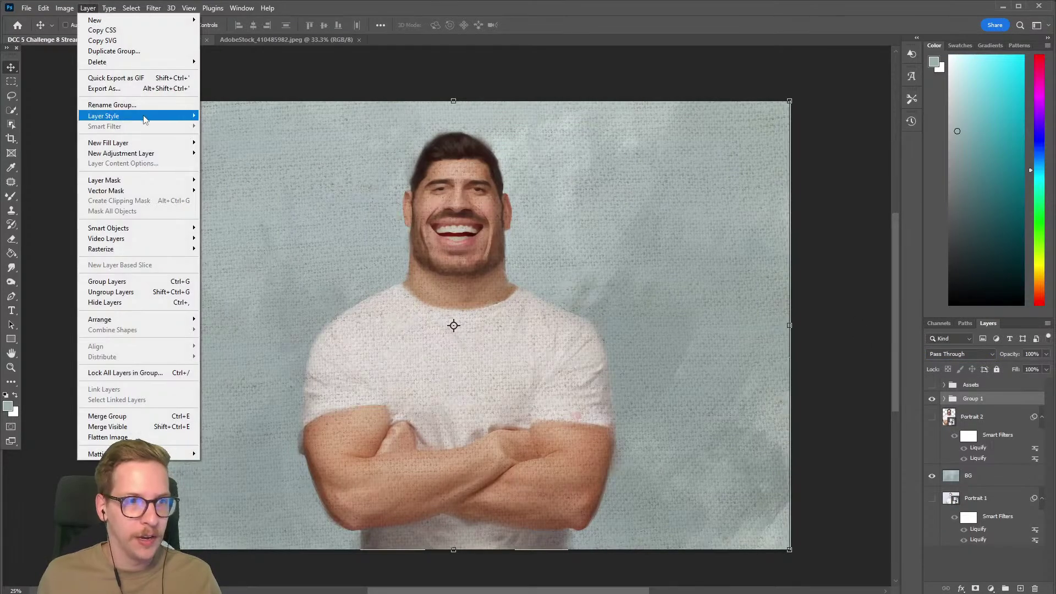
mouse_move(142, 153)
click(217, 163)
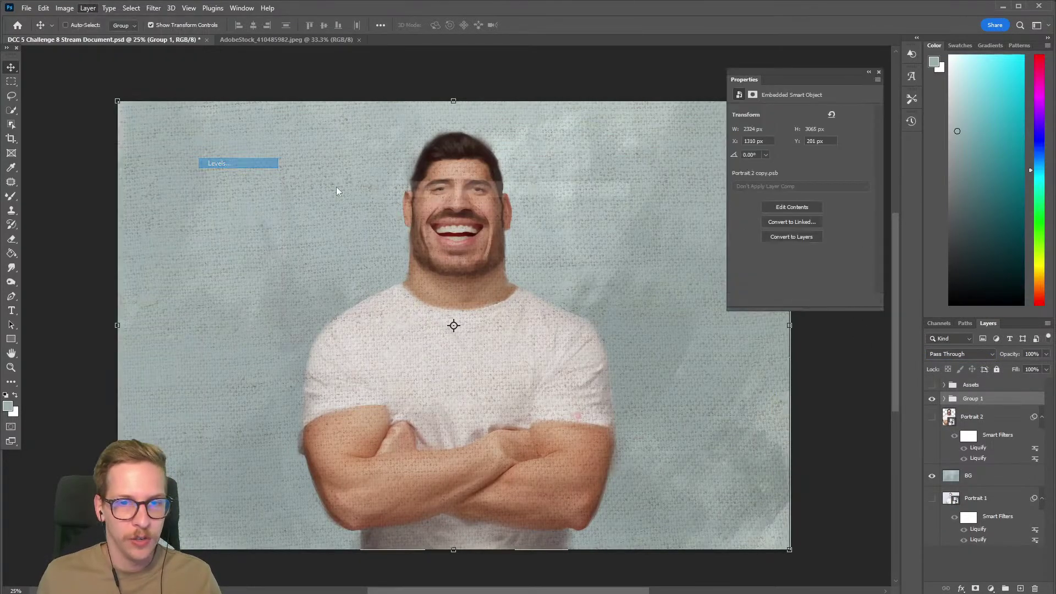
click(614, 210)
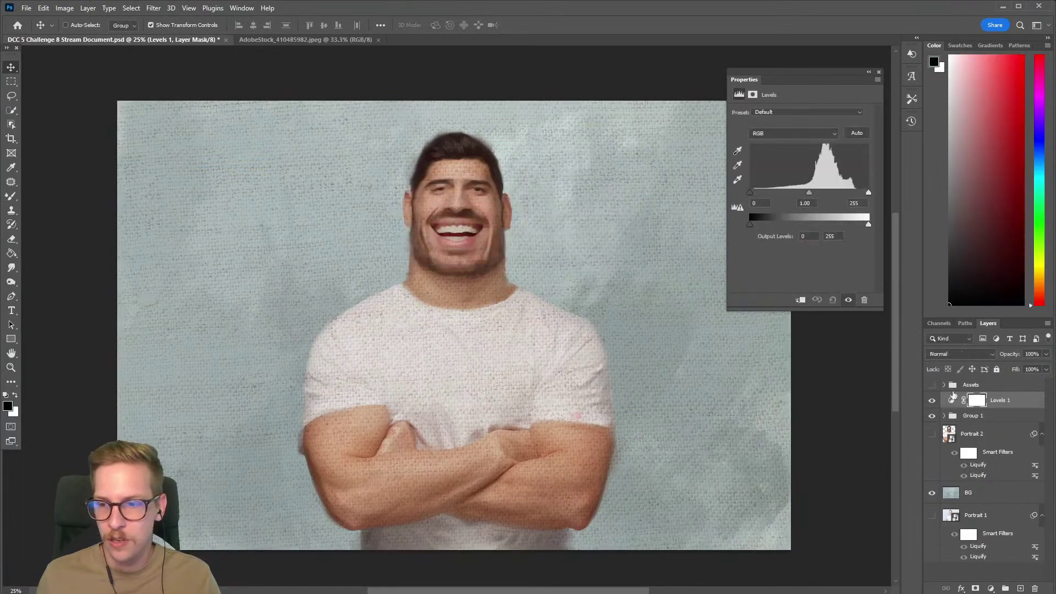
right_click(1019, 406)
click(930, 383)
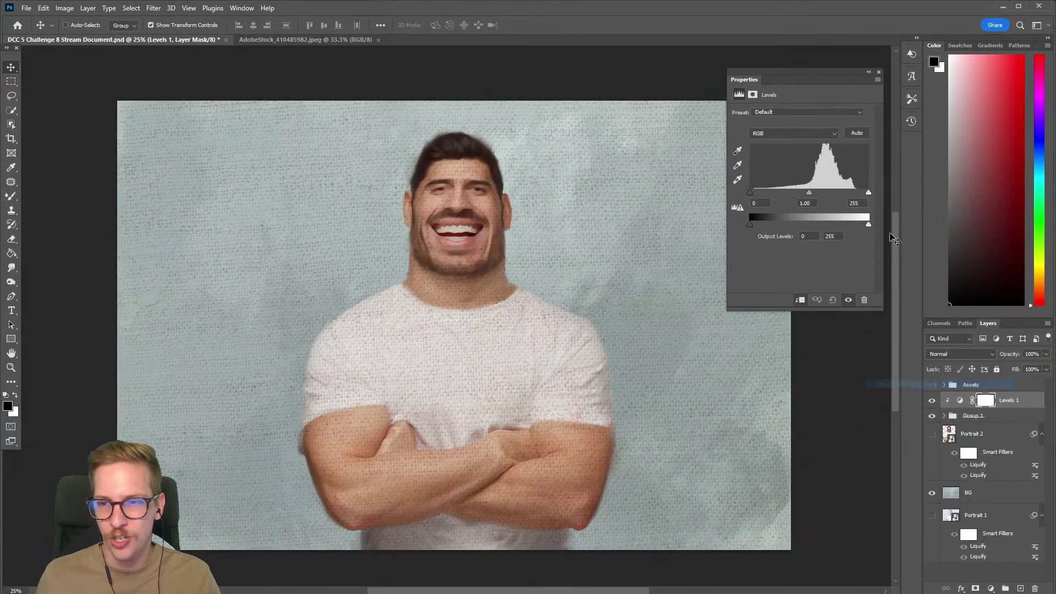
Brighten the group by setting the Levels white input to 228, and save the document
drag(869, 193, 858, 196)
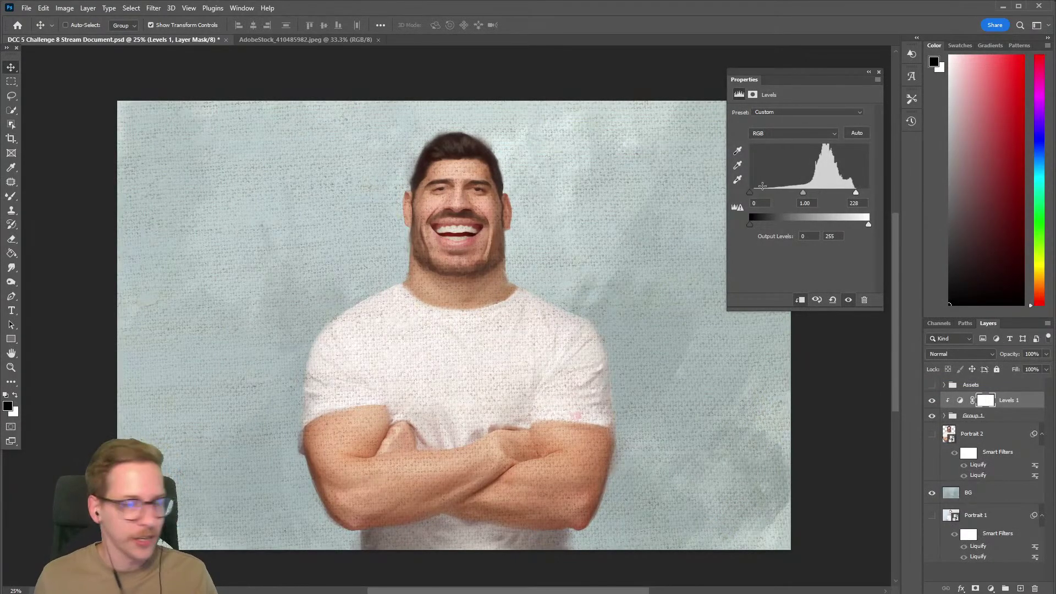
click(879, 72)
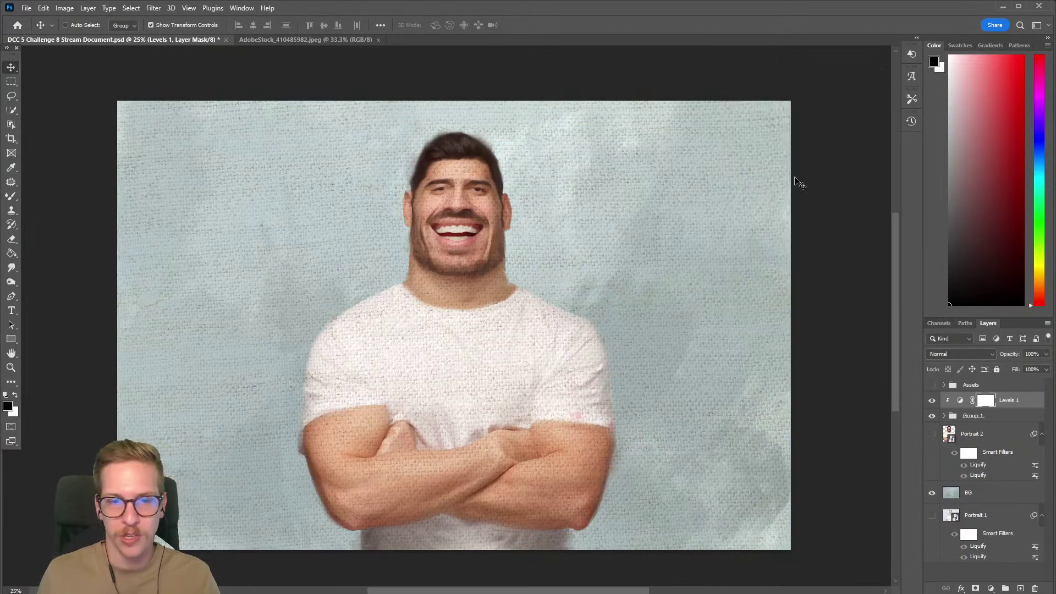
key(ctrl+s)
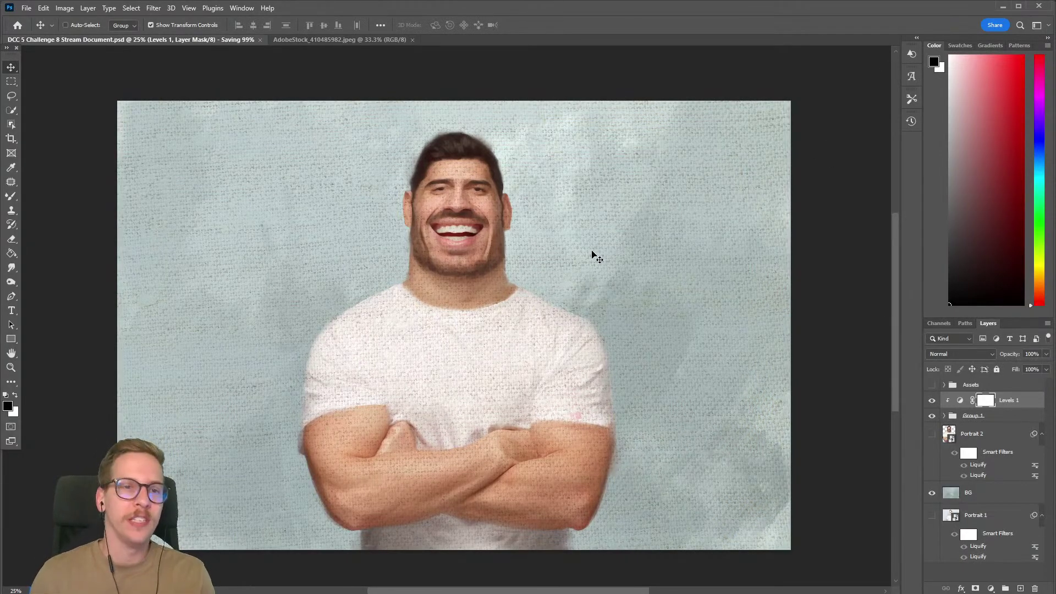
Examine the Sponge preview and the Sketch effects in the Filter Gallery without applying any filter
click(153, 8)
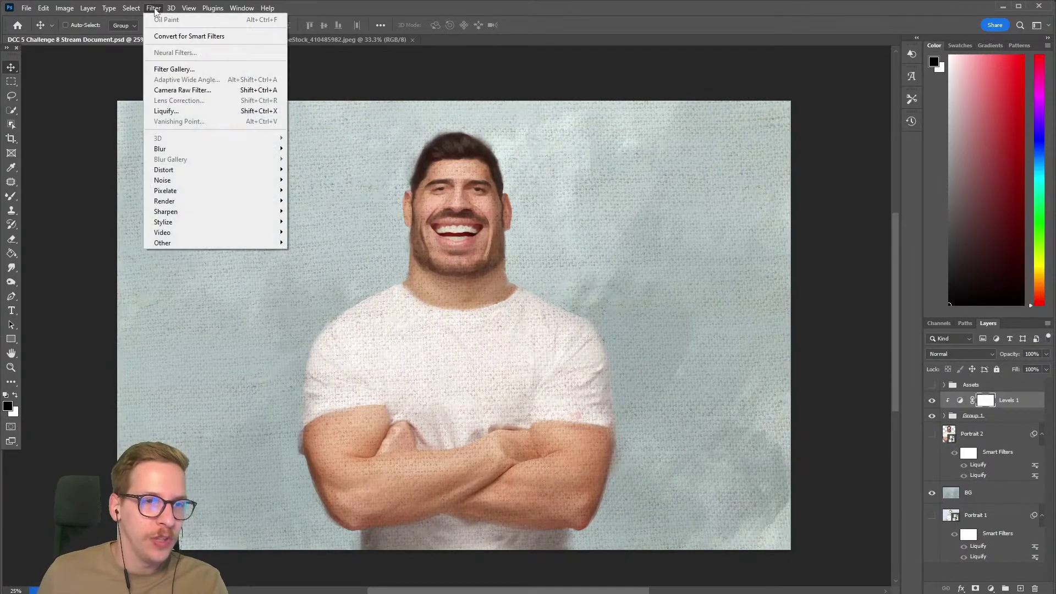
click(192, 70)
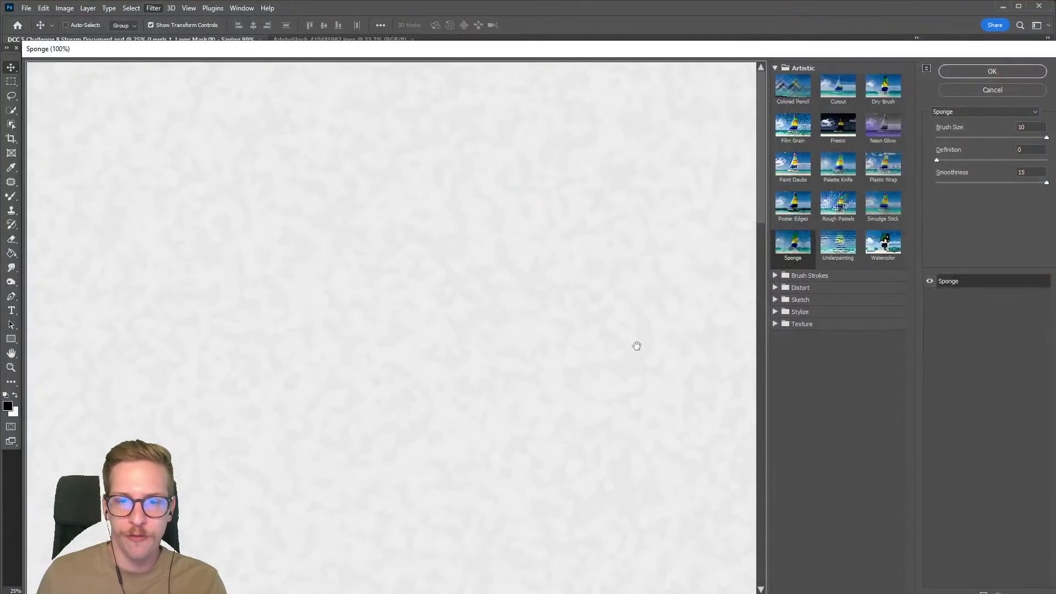
scroll(255, 168, down, 10)
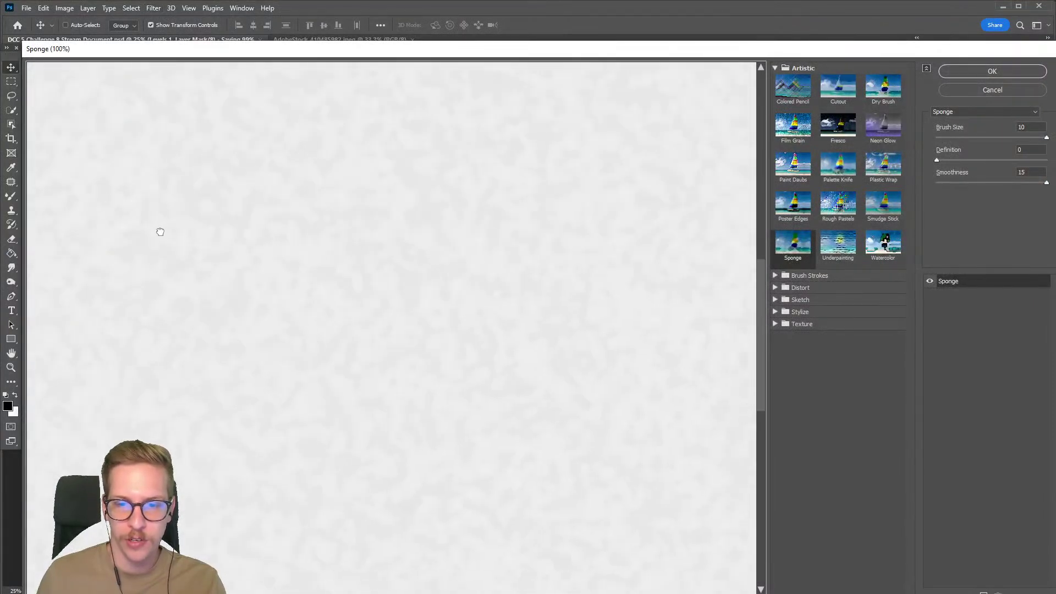
drag(408, 399, 163, 78)
drag(517, 321, 385, 517)
drag(512, 303, 723, 259)
drag(134, 286, 716, 247)
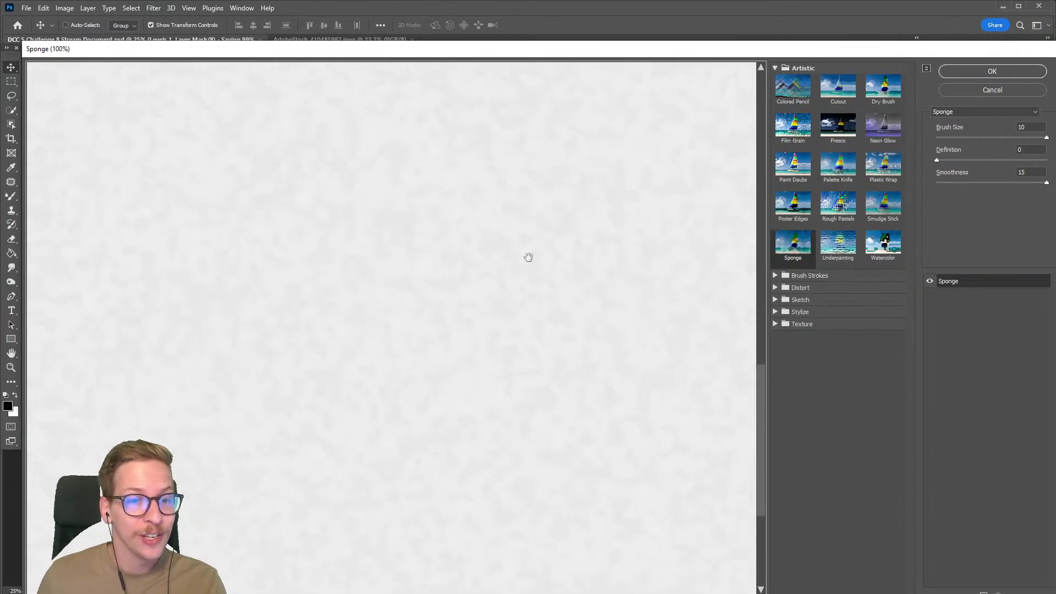
scroll(547, 271, down, 1)
scroll(598, 304, down, 2)
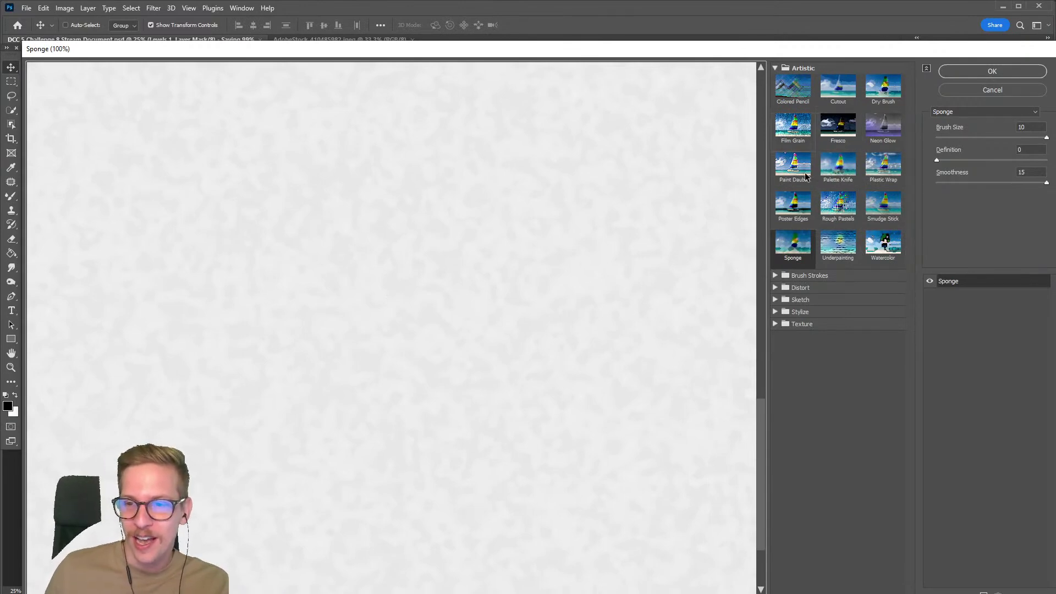
click(775, 300)
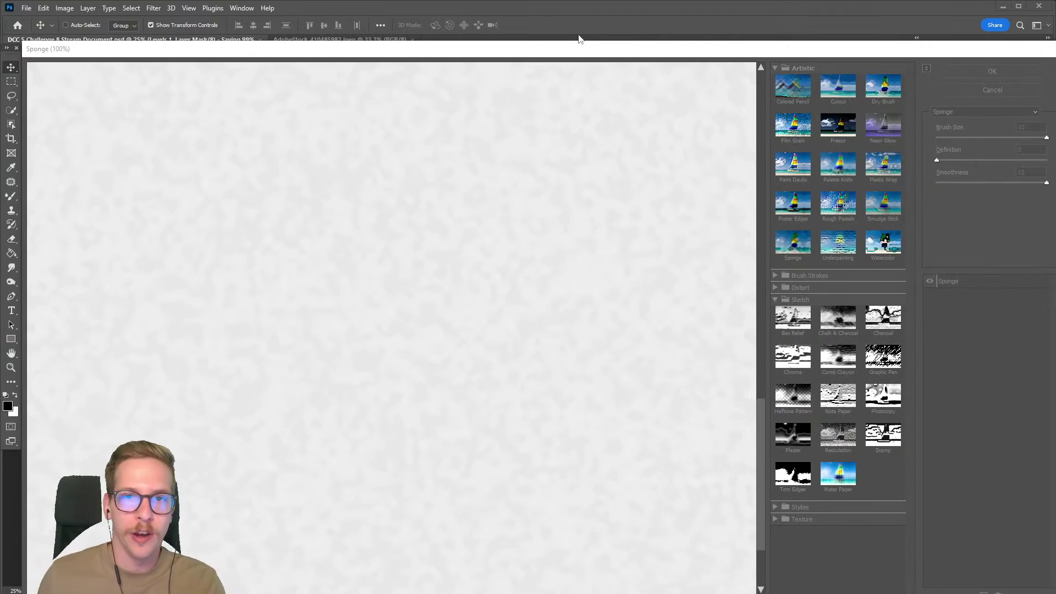
click(595, 18)
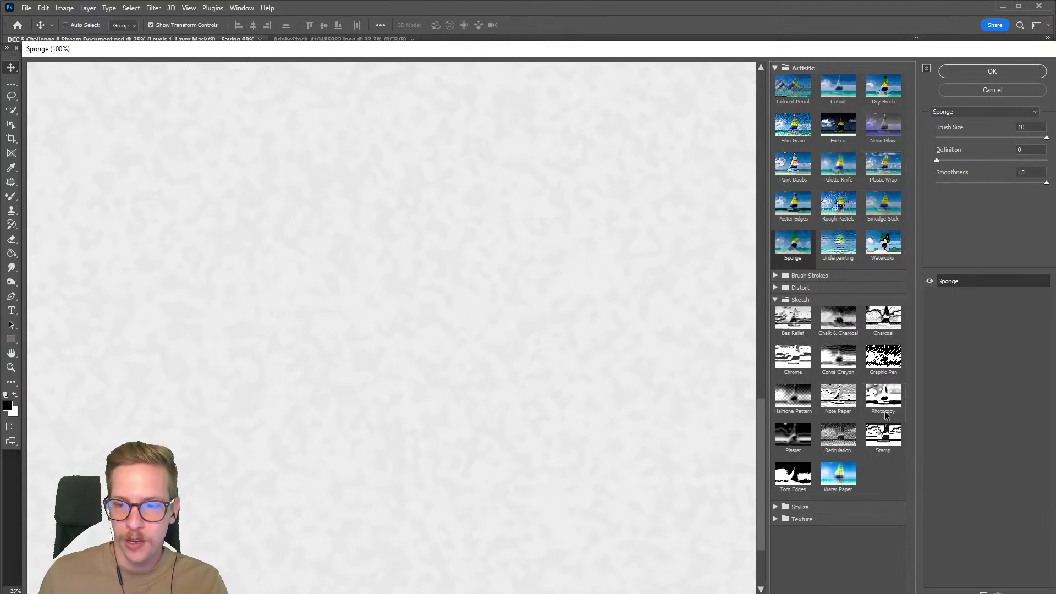
click(970, 91)
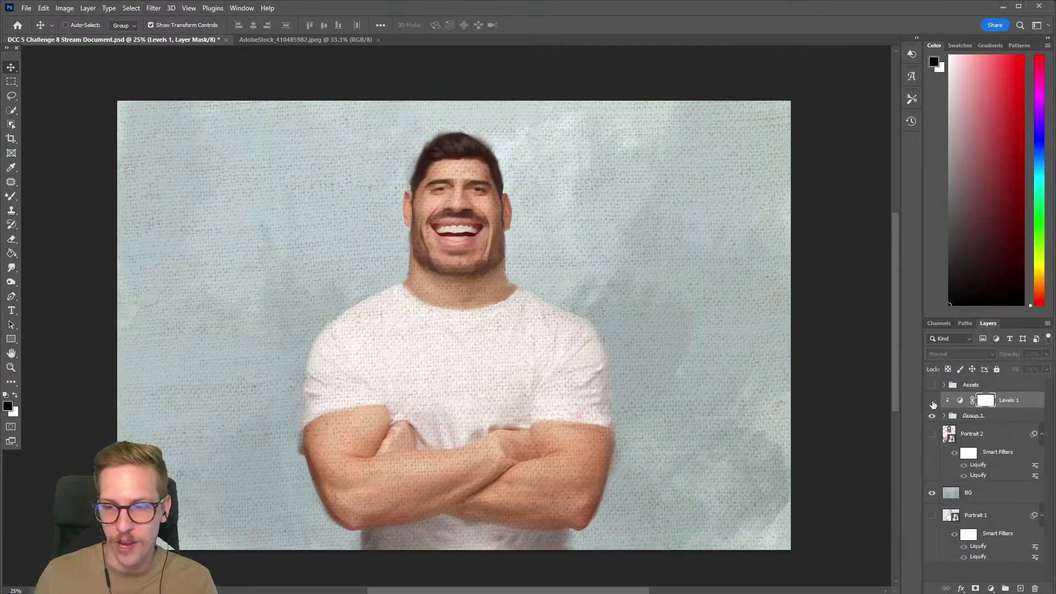
Compare the image with the Levels adjustment and the BG layer each hidden and shown, turning on Portrait 1
click(931, 400)
click(931, 400)
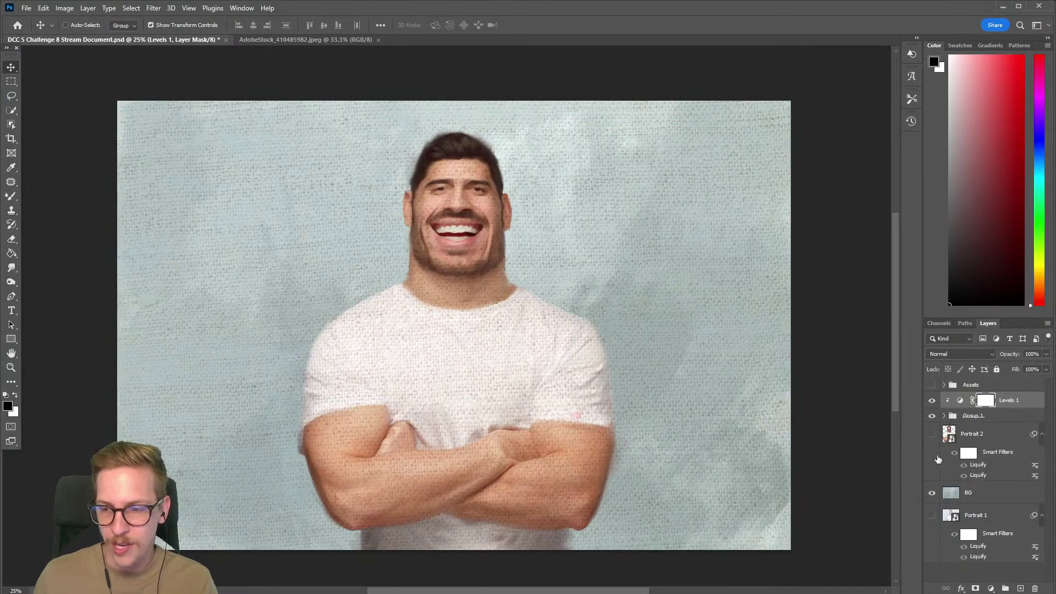
click(932, 515)
click(931, 492)
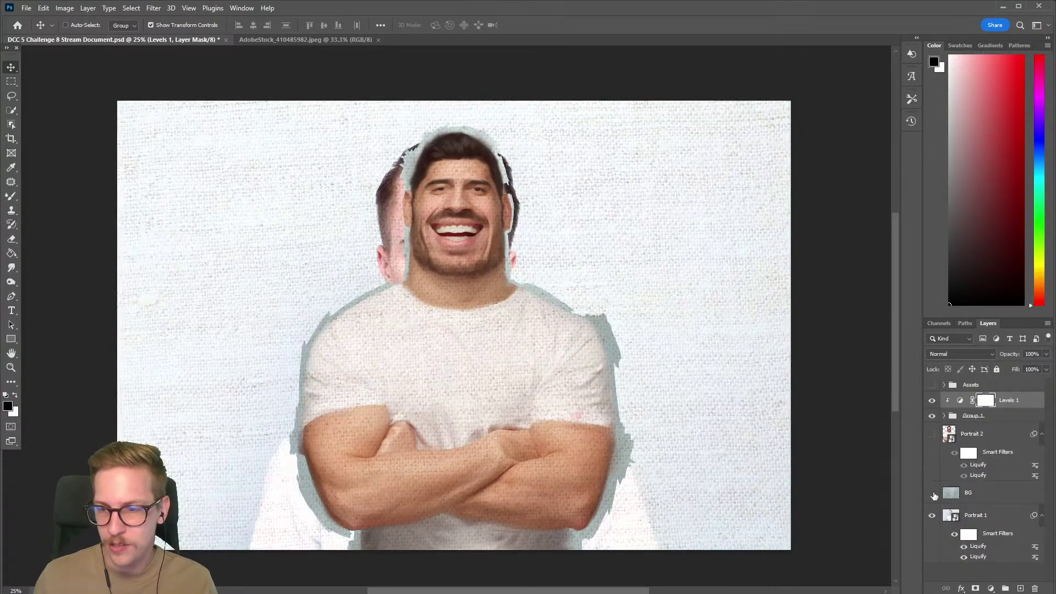
click(932, 493)
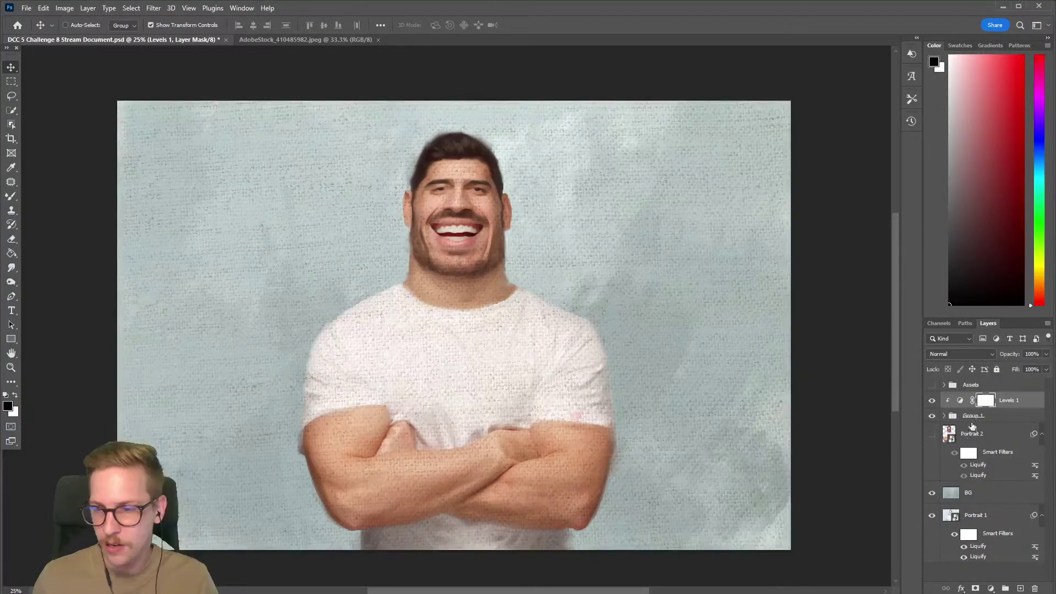
Compare the original portraits with the painted version by toggling Group 1, BG and Portrait 2, and expand Group 1 with BG selected
click(932, 417)
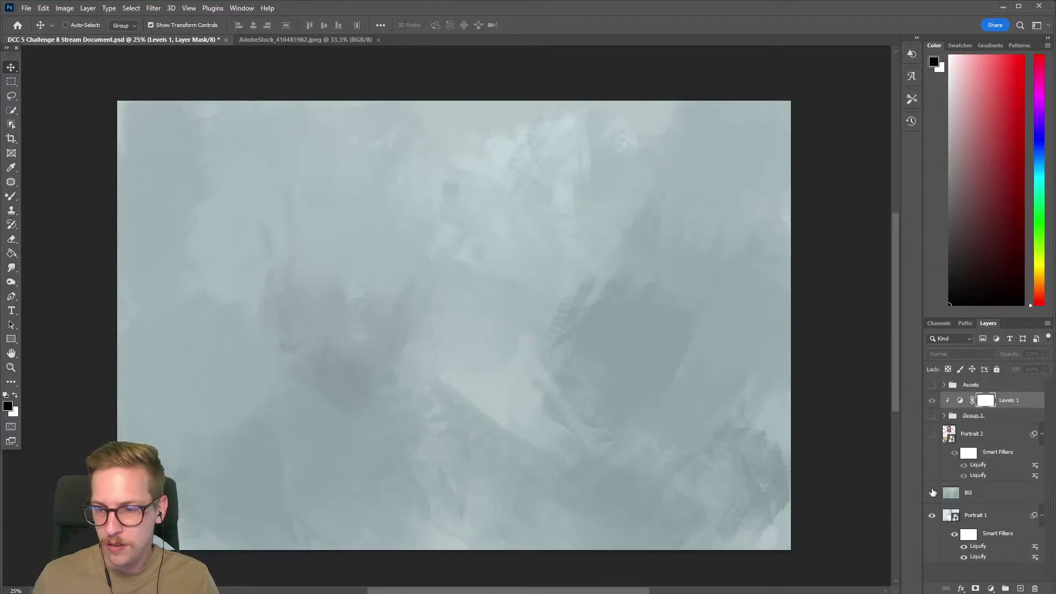
click(932, 493)
click(933, 435)
click(933, 434)
click(933, 416)
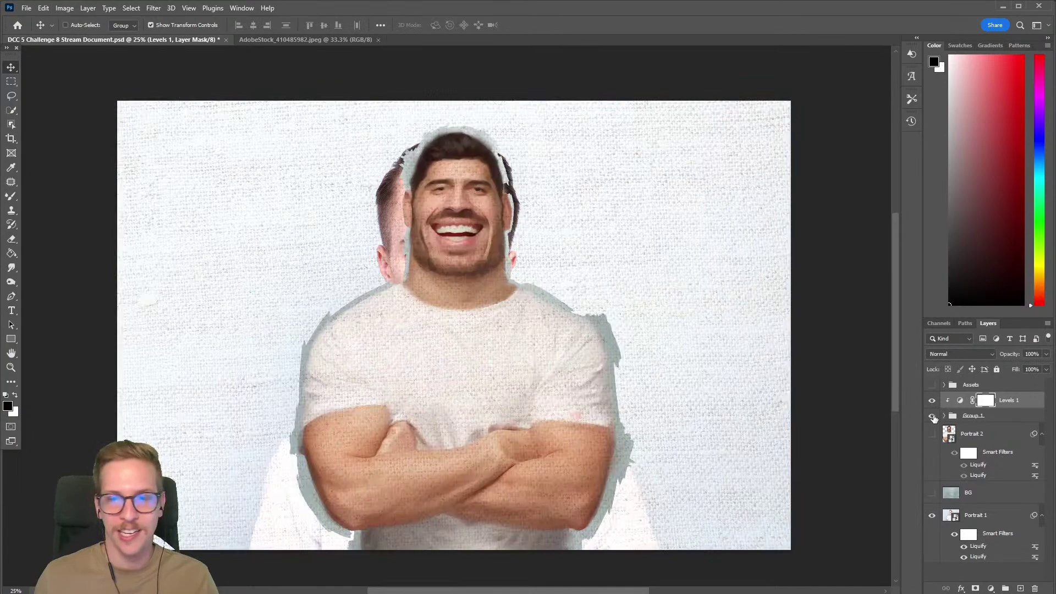
click(932, 493)
click(933, 416)
click(932, 416)
mouse_move(978, 494)
mouse_down()
mouse_move(979, 443)
mouse_move(979, 485)
mouse_up()
click(943, 416)
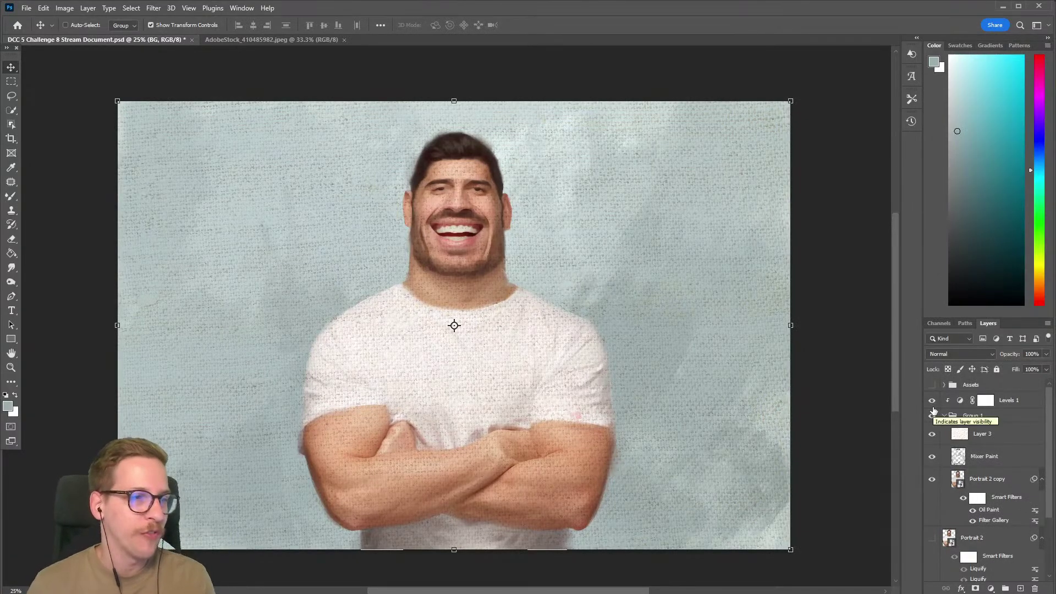
Switch to Discord, browse the submissions in the Adobe Photoshop challenge channel, and return to Photoshop
key(alt+Tab)
scroll(530, 283, up, 8)
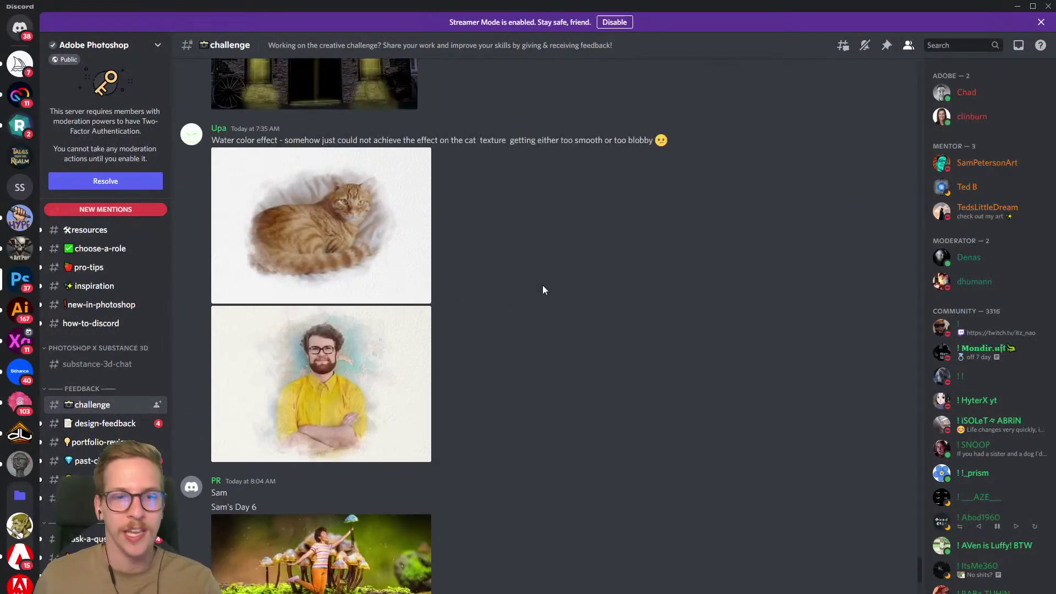
scroll(543, 285, up, 8)
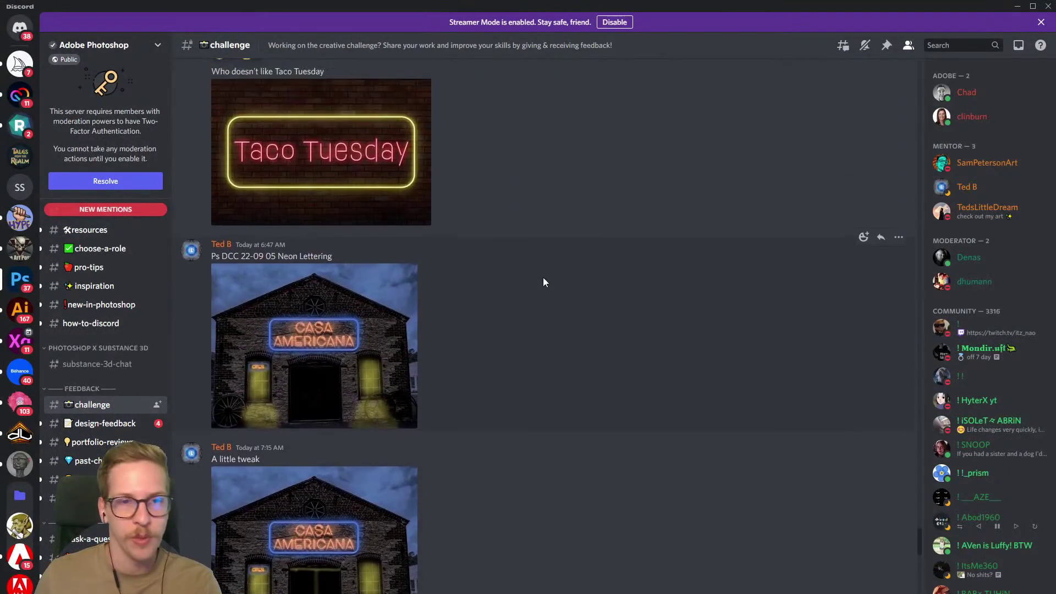
scroll(543, 282, up, 10)
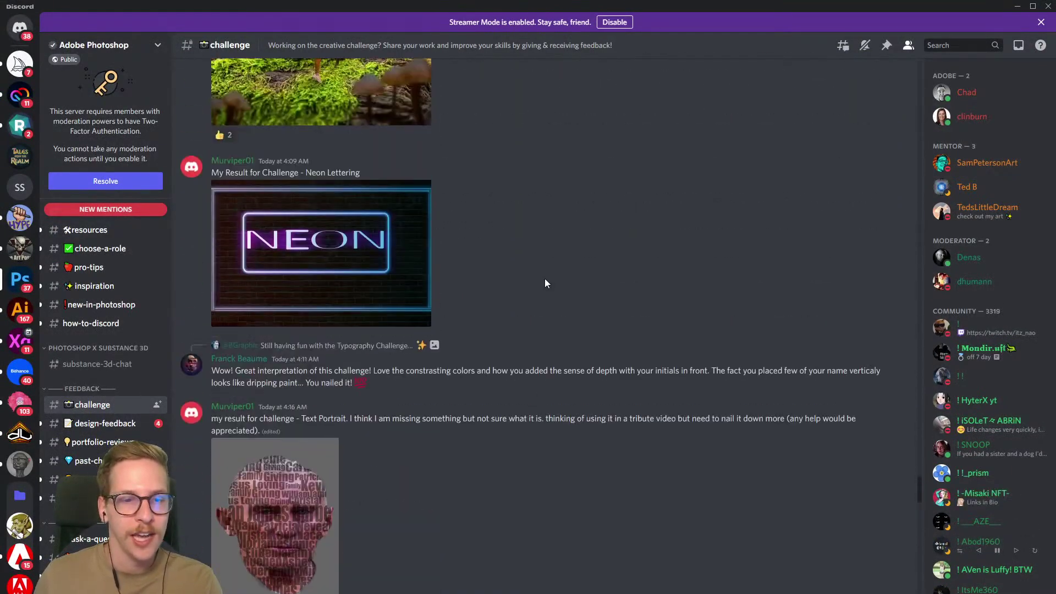
scroll(547, 279, down, 20)
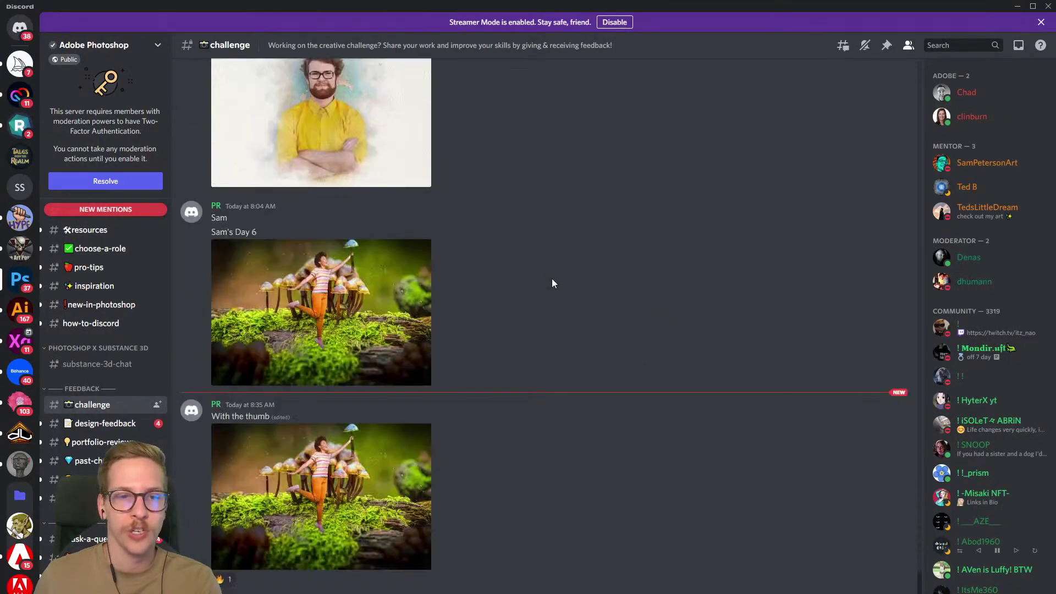
click(1017, 6)
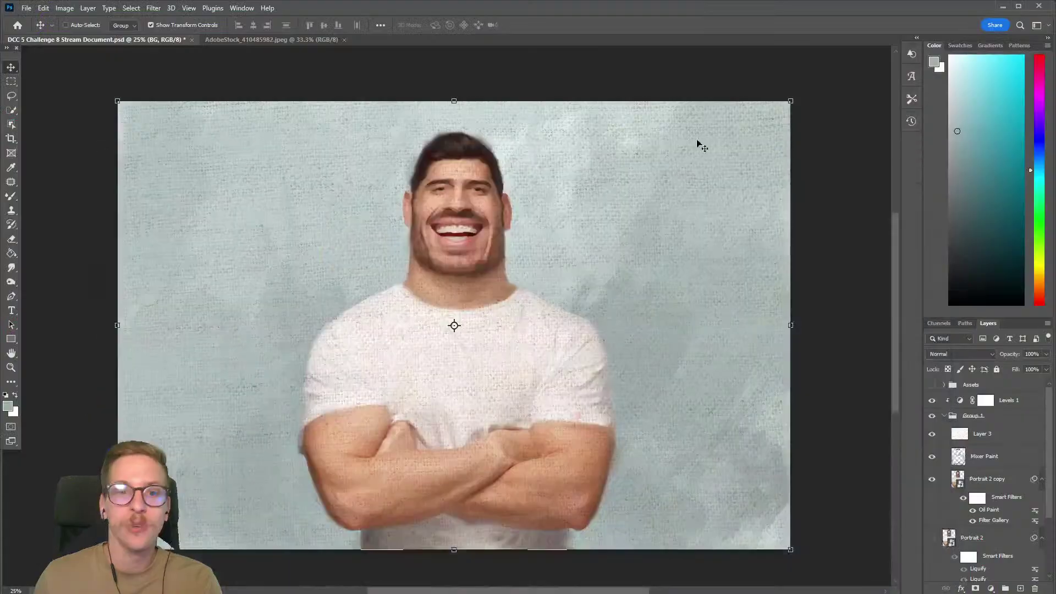